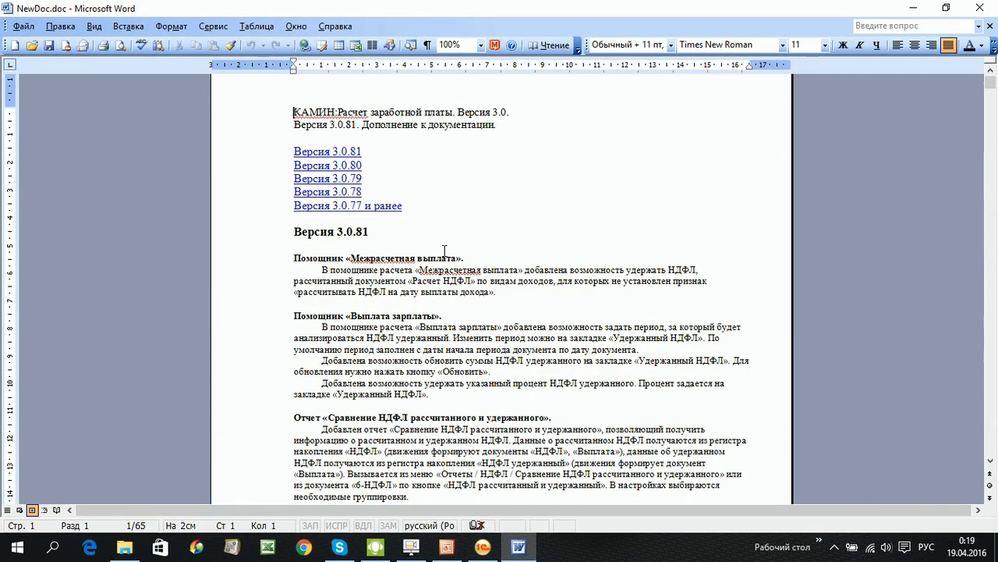
# Switch from the Word release notes to the KAMIN payroll program and view the accounting parameters in its Constants.
pyautogui.scroll(-1, 466, 295)
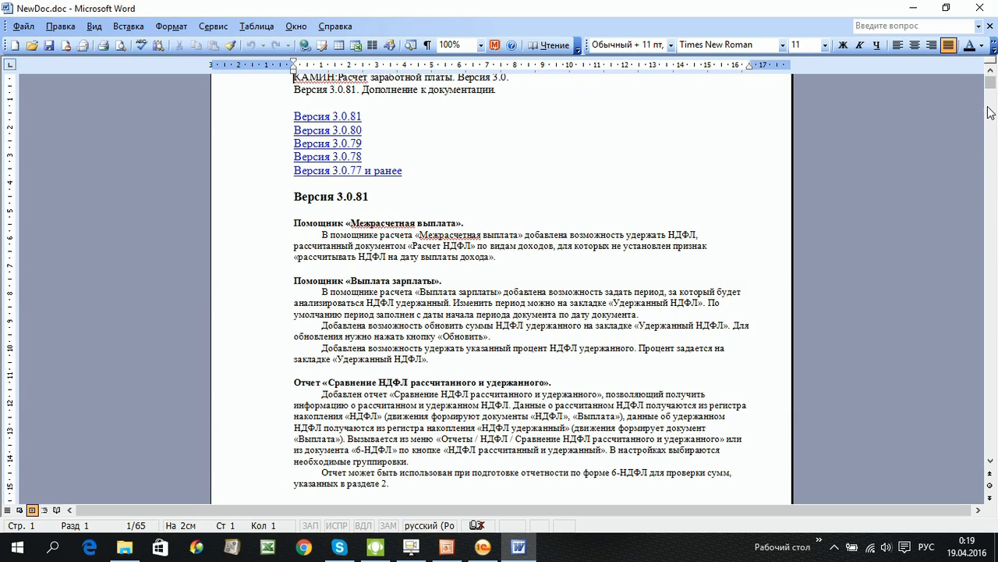
pyautogui.click(913, 9)
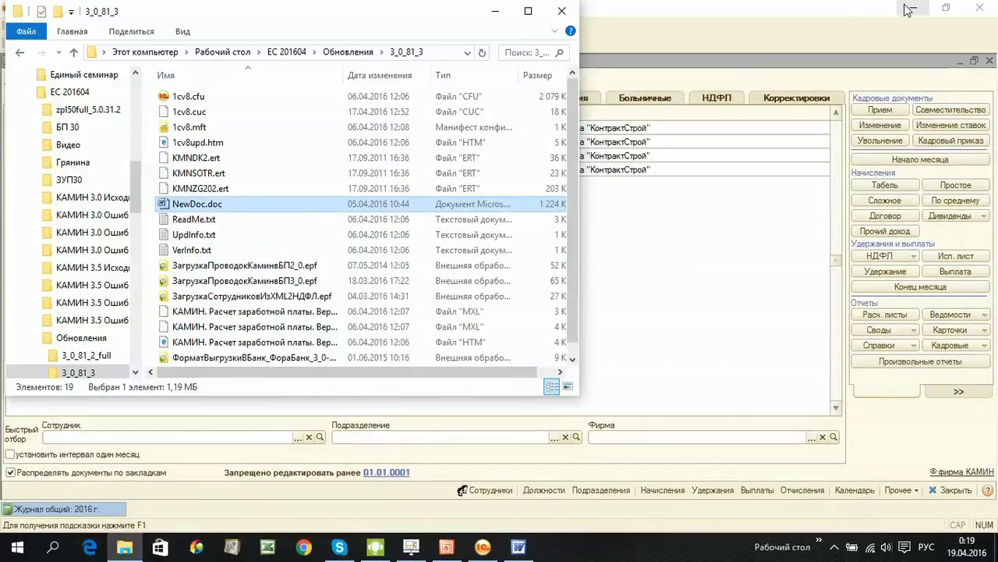
pyautogui.click(669, 184)
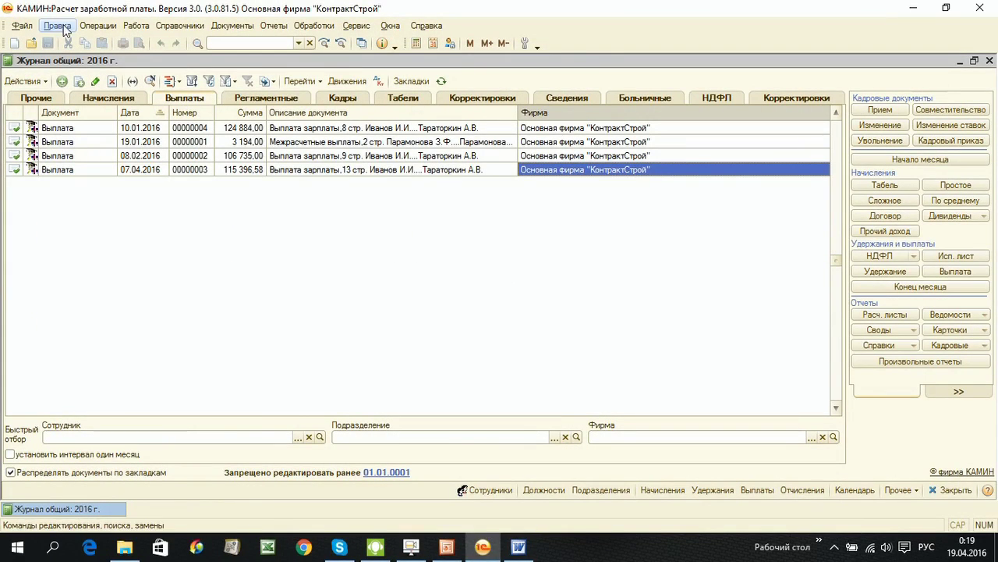
pyautogui.click(98, 25)
pyautogui.click(109, 37)
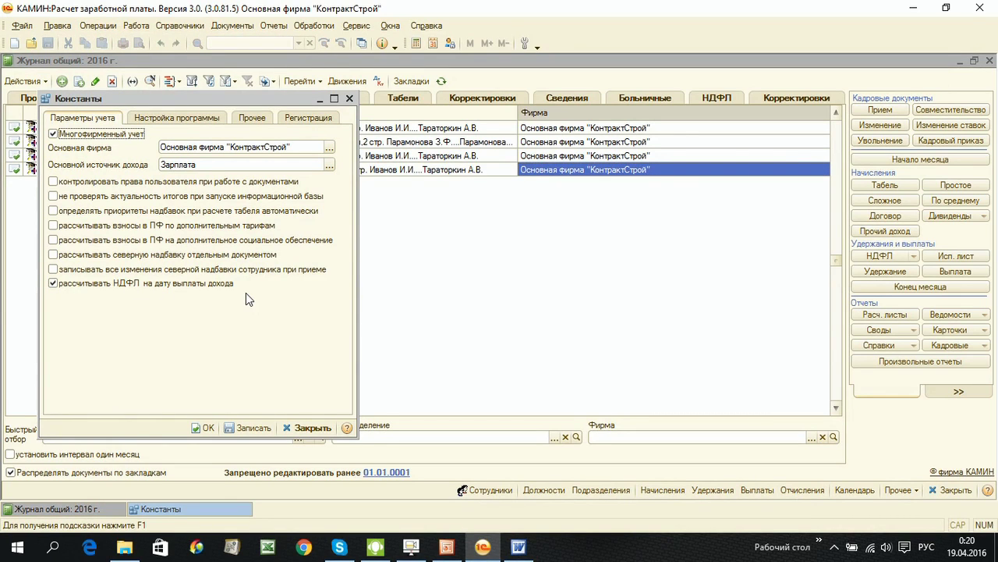
pyautogui.click(350, 99)
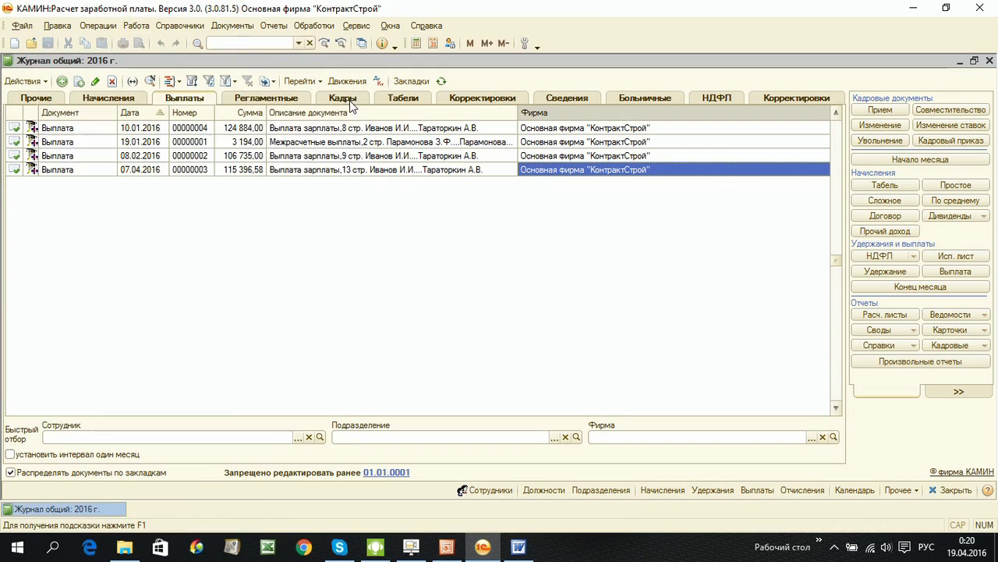
# Open the НДФЛ income types directory and its group of income types under the Tax Code (НК РФ).
pyautogui.click(180, 25)
pyautogui.moveTo(367, 270)
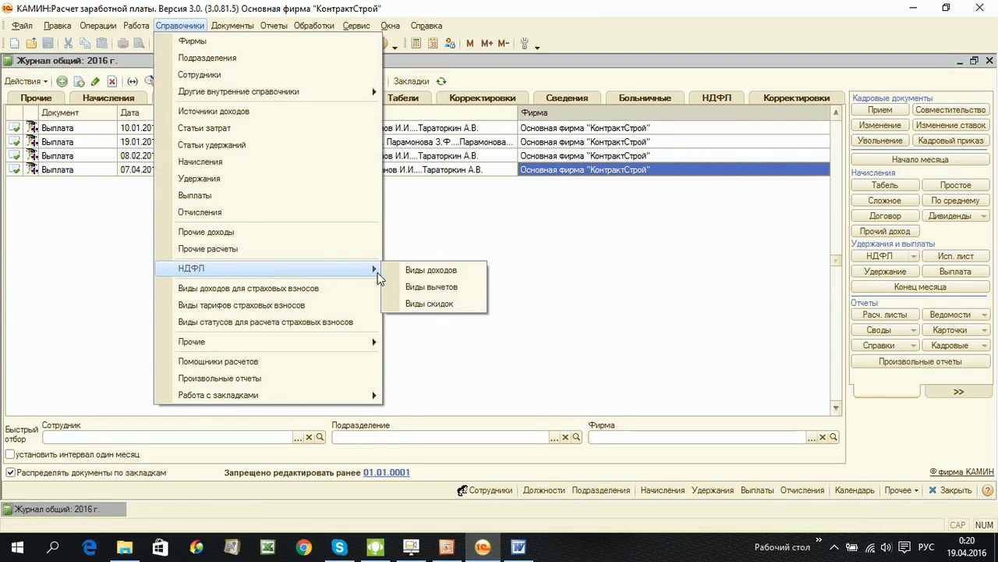
pyautogui.click(421, 269)
pyautogui.doubleClick(41, 142)
pyautogui.click(97, 238)
# Examine which income types are flagged "НДФЛ на дату выплаты" throughout the list, and close the directory.
pyautogui.click(511, 81)
pyautogui.scroll(-5, 500, 311)
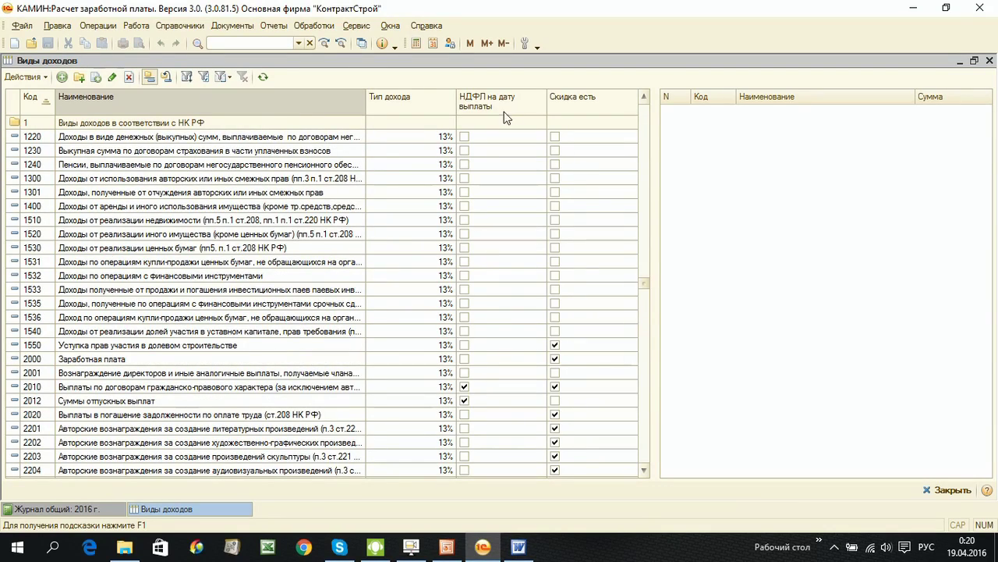
pyautogui.scroll(-1, 468, 335)
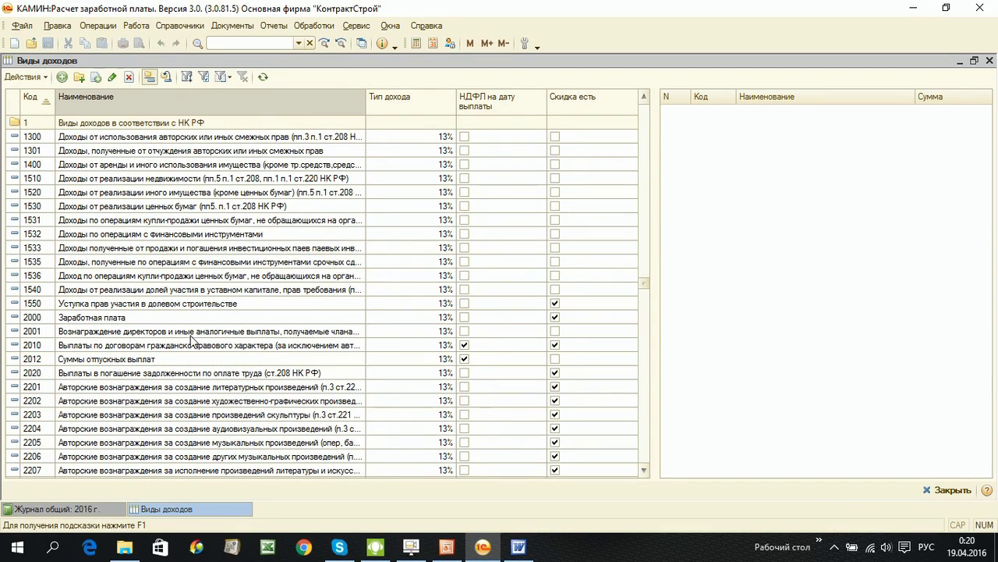
pyautogui.scroll(-2, 469, 234)
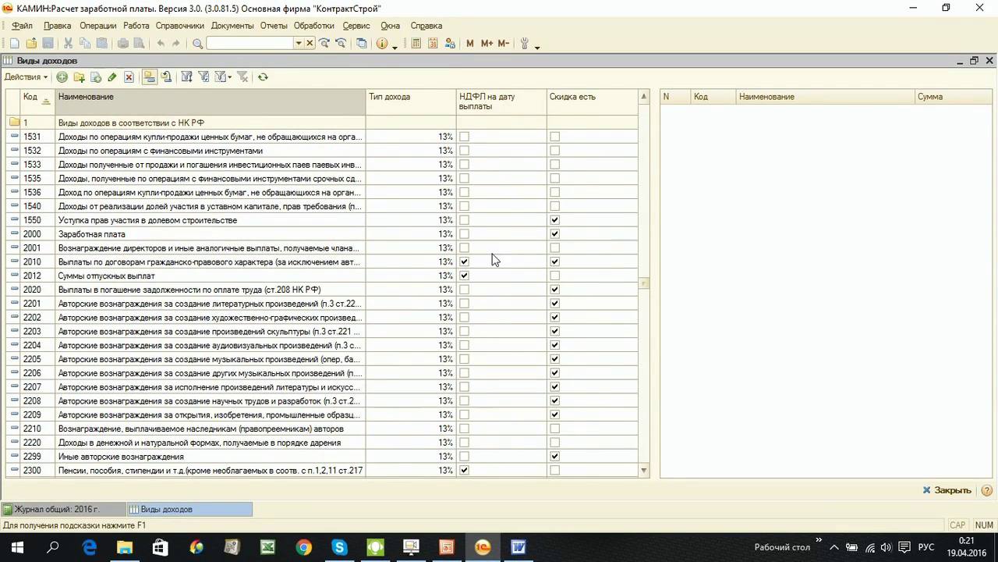
pyautogui.scroll(-3, 236, 383)
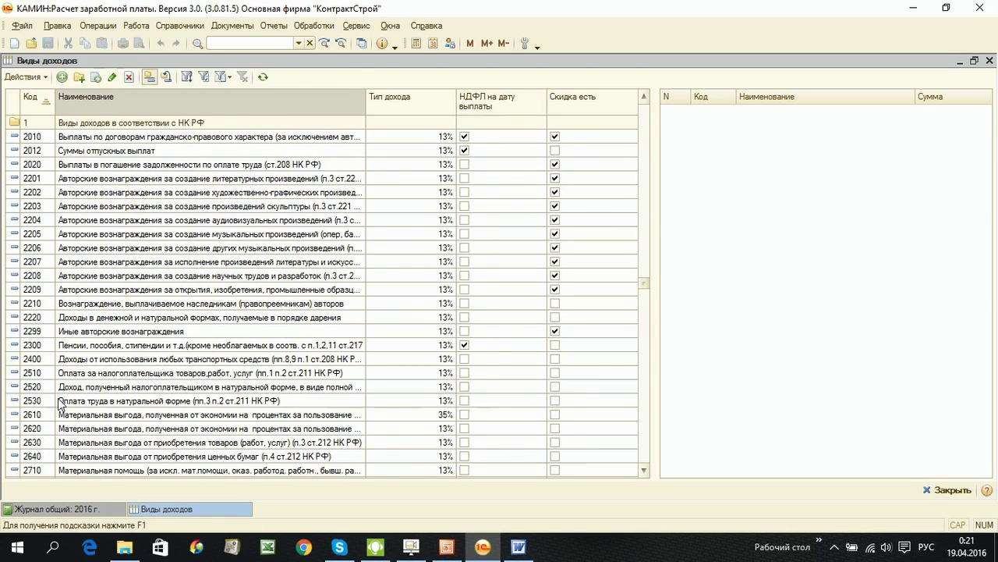
pyautogui.scroll(-6, 249, 406)
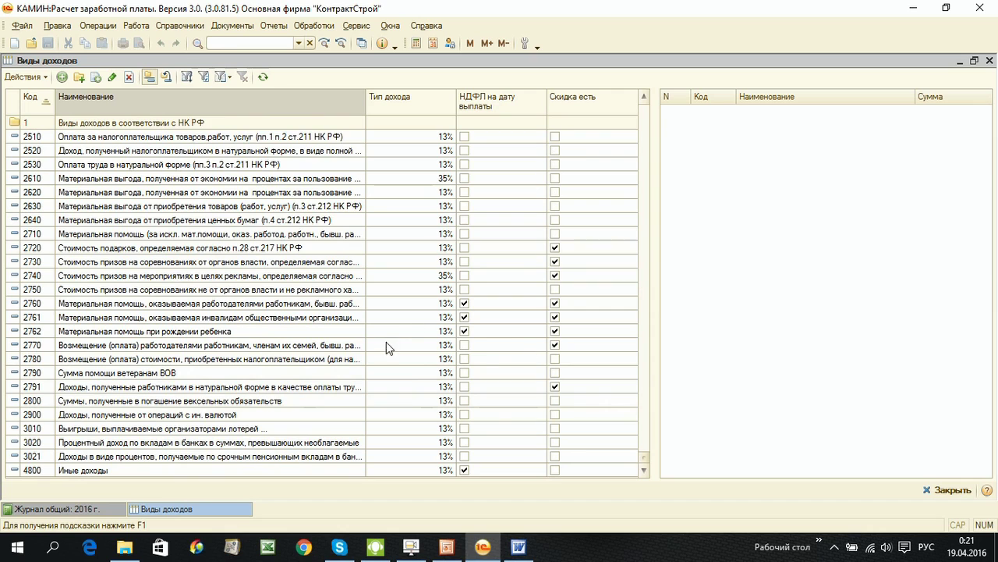
pyautogui.scroll(2, 829, 209)
pyautogui.click(989, 60)
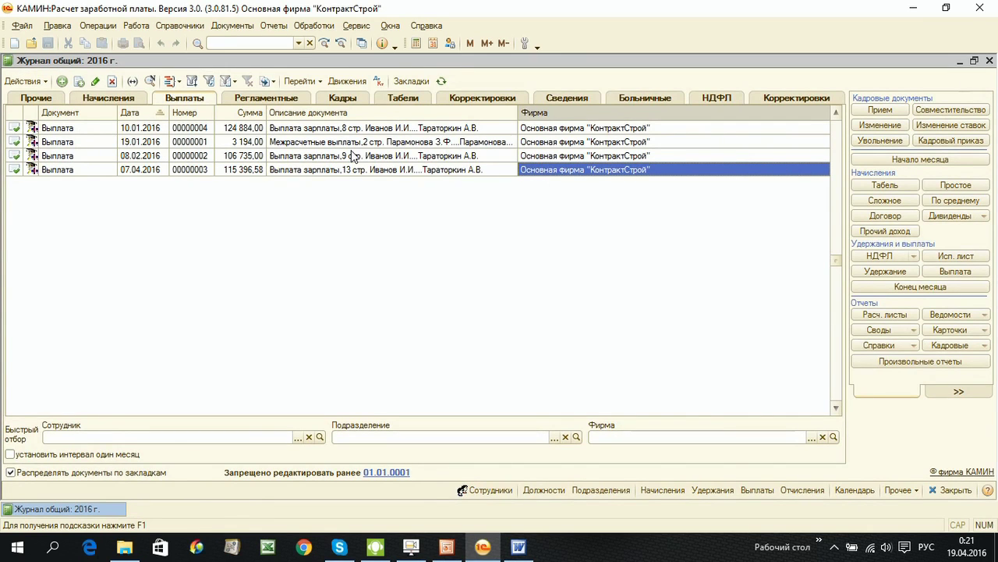
# Check the 19.01.2016 sick-leave accrual in the general journal, and open the interim payment of the same date with its assistant.
pyautogui.click(638, 100)
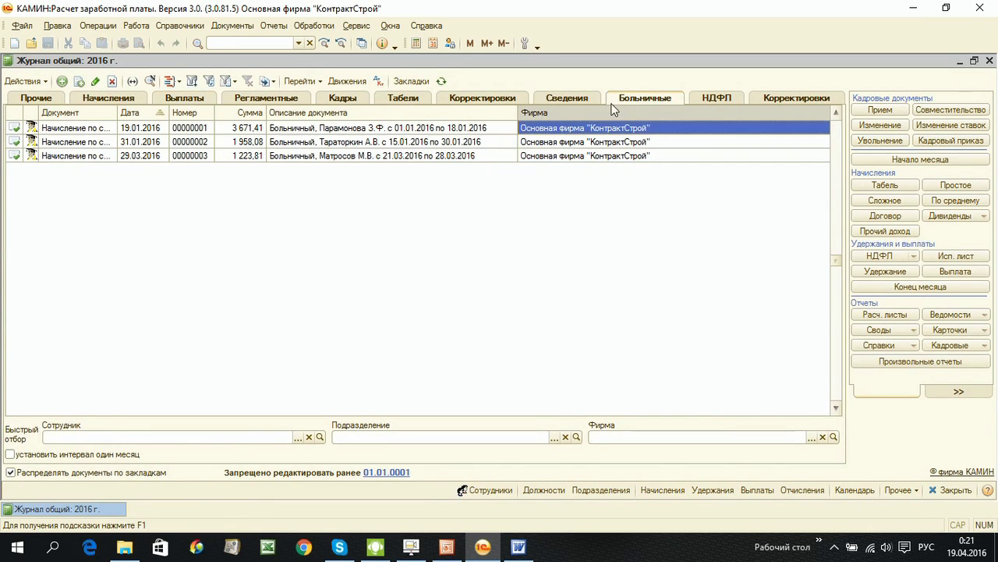
pyautogui.click(312, 127)
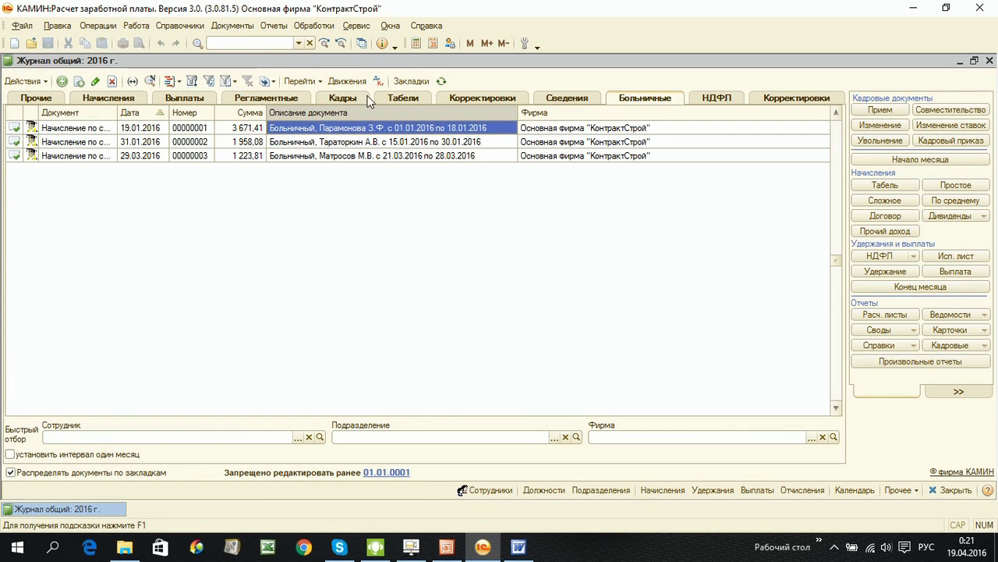
pyautogui.click(187, 98)
pyautogui.doubleClick(334, 142)
pyautogui.click(464, 166)
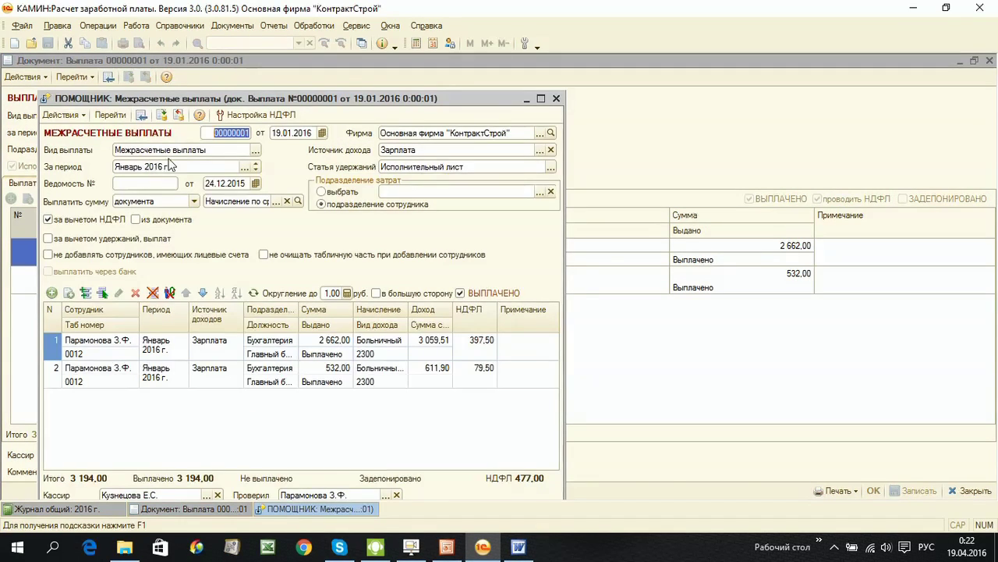
# Examine the payout amount source, the first row's tax, payment and income, and the assistant's НДФЛ settings without changing them.
pyautogui.click(194, 201)
pyautogui.click(219, 226)
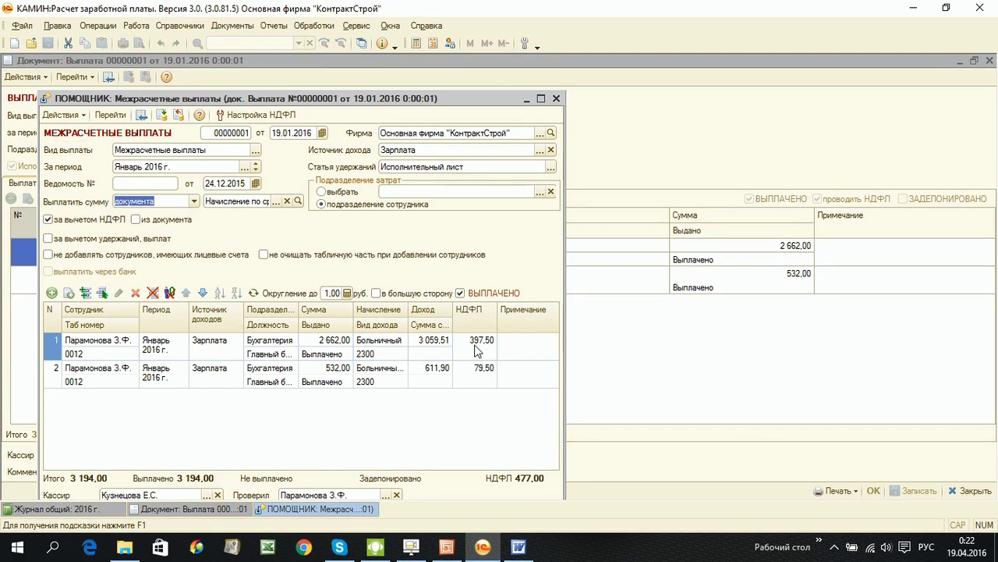
pyautogui.click(481, 349)
pyautogui.click(343, 347)
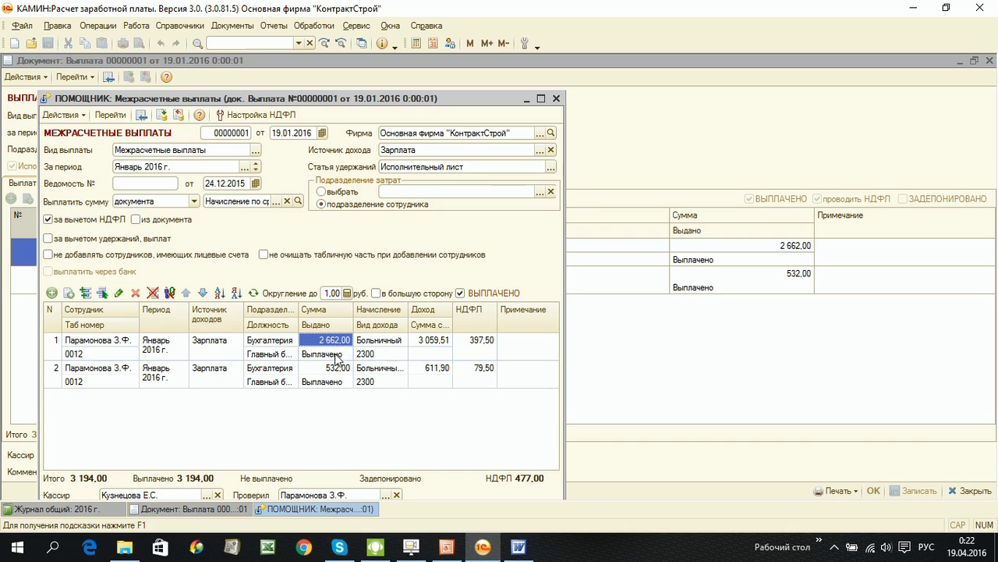
pyautogui.click(431, 347)
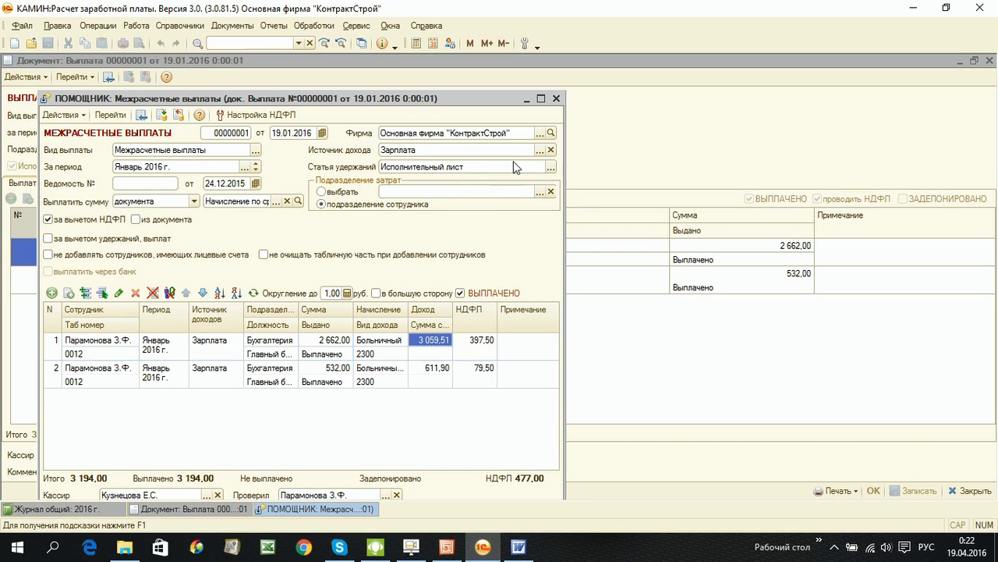
pyautogui.click(260, 115)
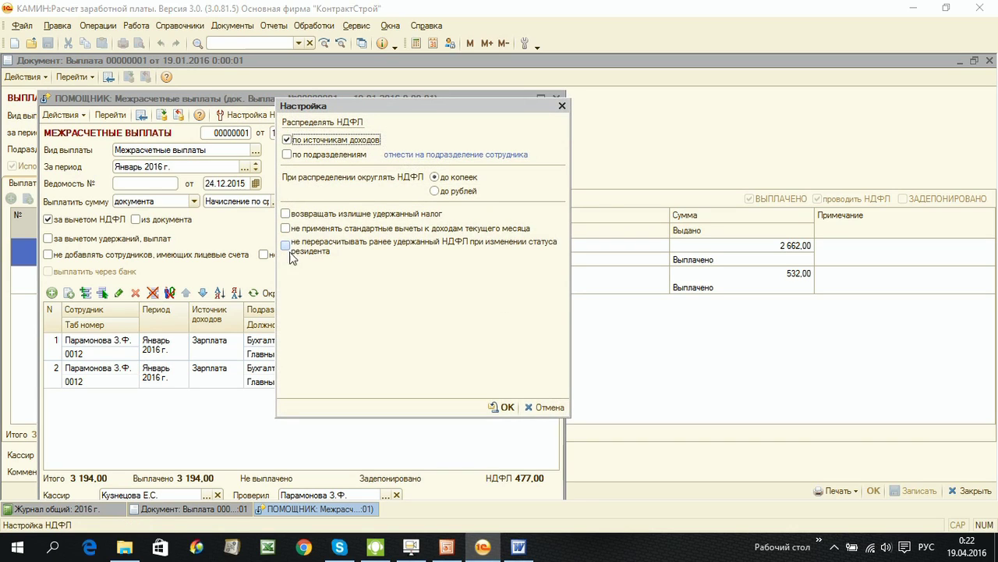
pyautogui.click(544, 407)
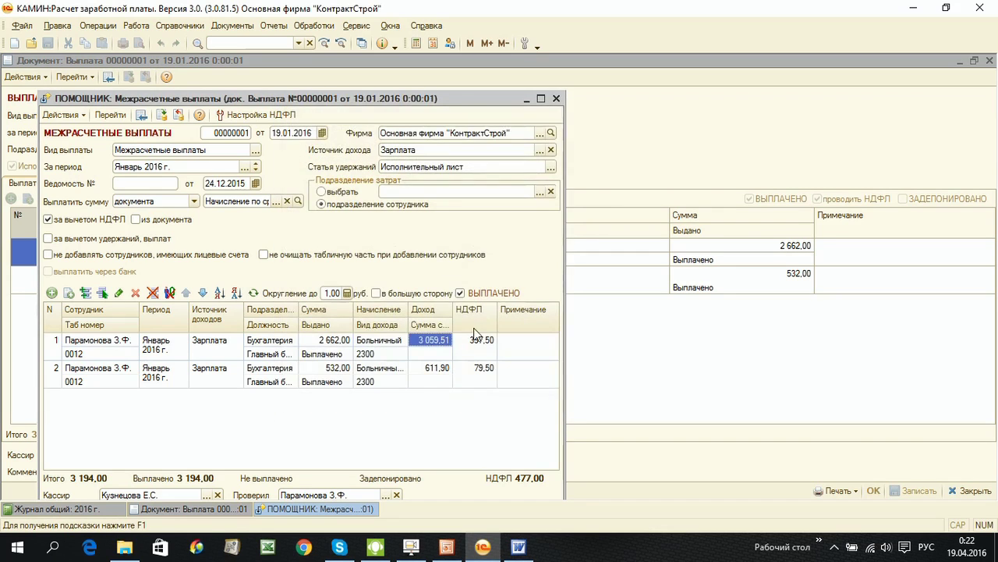
# Close the interim payment, and review the НДФЛ calculation document dated 31.01.2016 for January 2016.
pyautogui.click(557, 100)
pyautogui.click(989, 60)
pyautogui.click(717, 97)
pyautogui.doubleClick(328, 125)
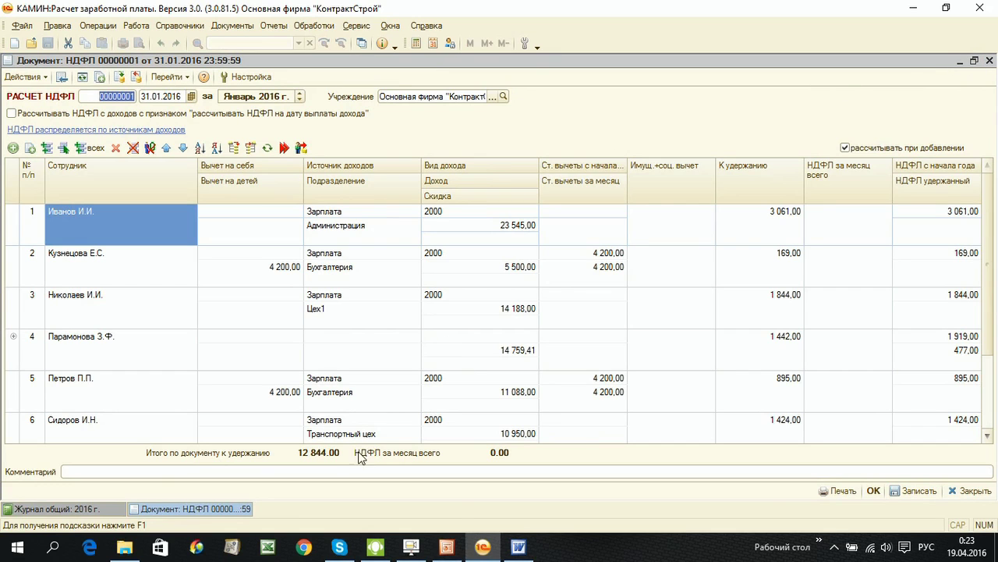
pyautogui.click(55, 509)
pyautogui.click(197, 508)
pyautogui.click(989, 60)
# Open the НДФЛ calculation dated 30.03.2016 and compare its April 2016 rows and payment date with the March 2016 rows.
pyautogui.doubleClick(464, 143)
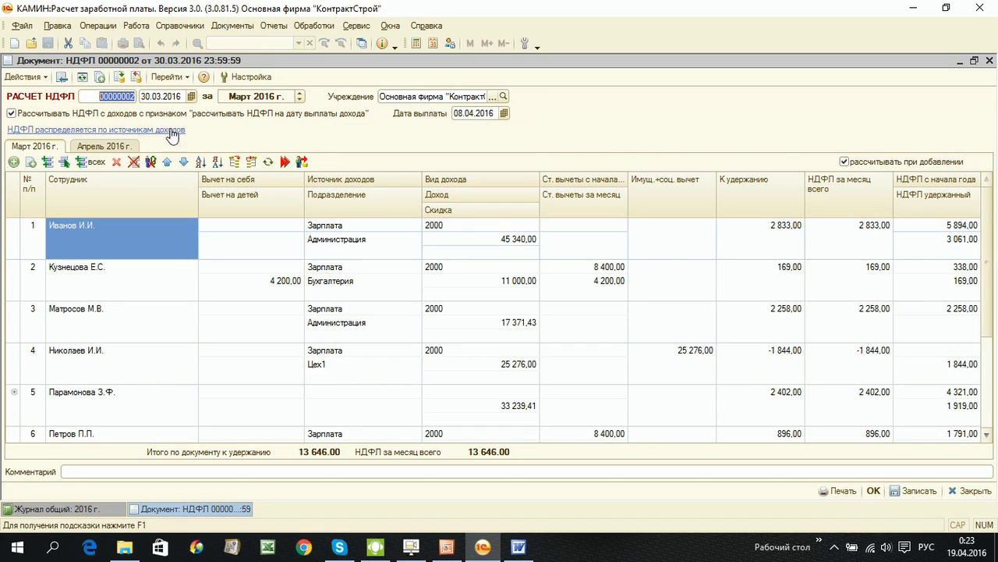
pyautogui.click(95, 148)
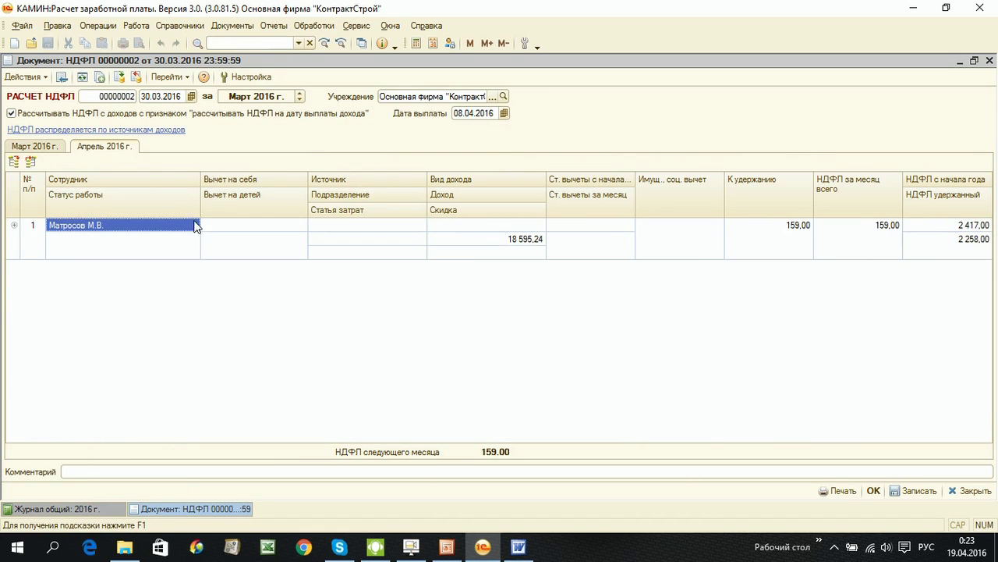
pyautogui.click(475, 113)
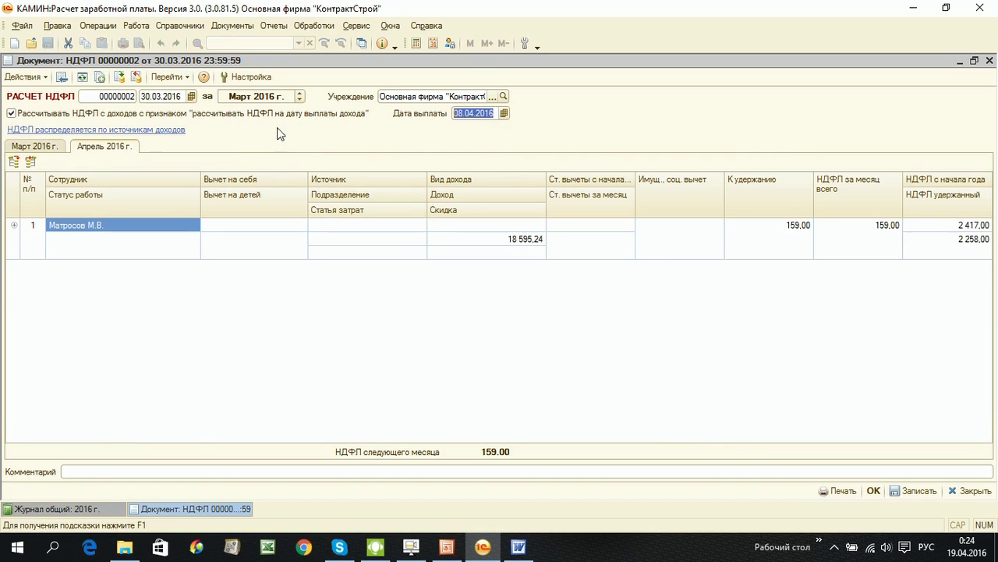
pyautogui.click(52, 149)
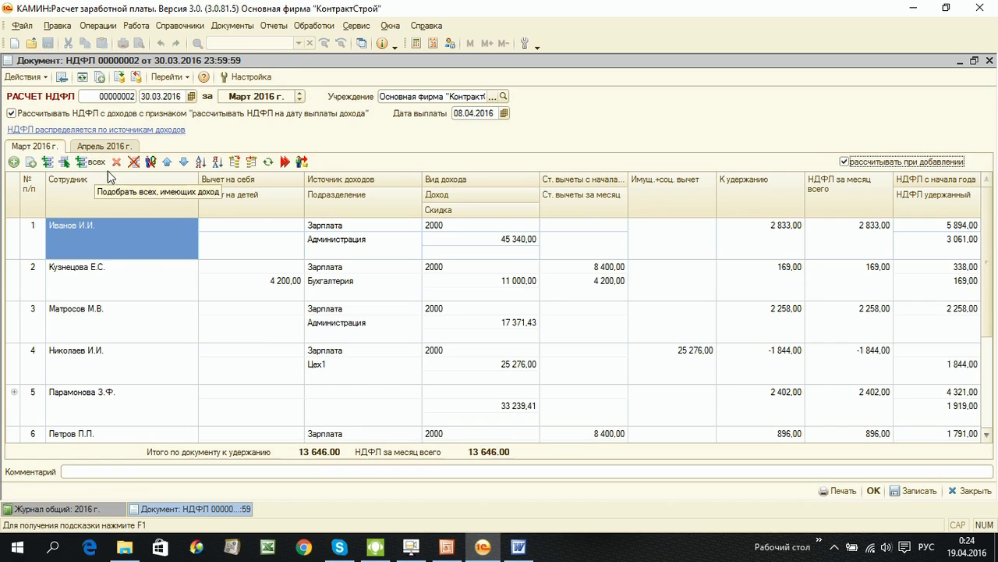
# Generate the "Свод универсальный" report for 01.01.2016 to 31.01.2016 for the whole company and review its columns.
pyautogui.click(80, 509)
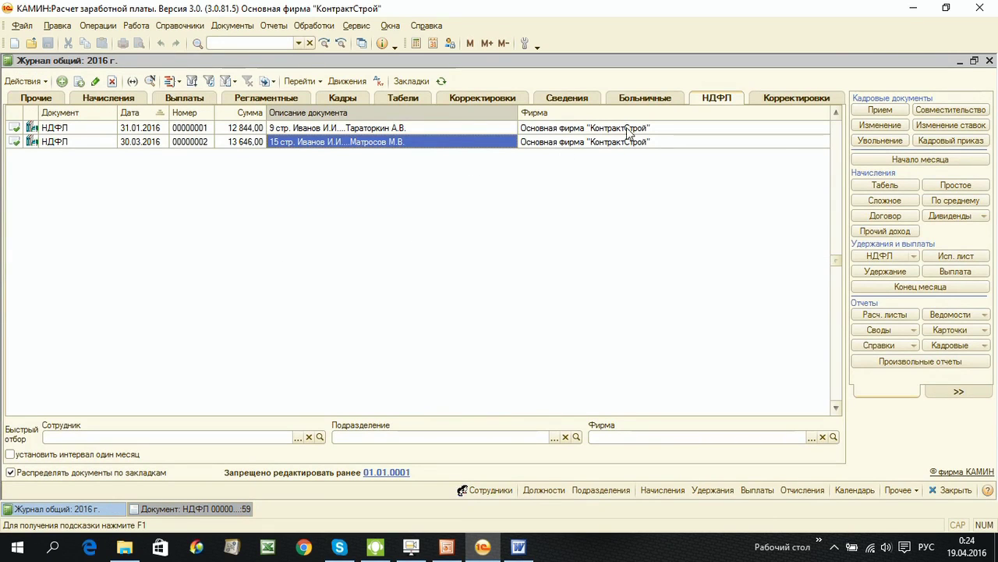
pyautogui.click(880, 340)
pyautogui.click(205, 131)
pyautogui.click(205, 132)
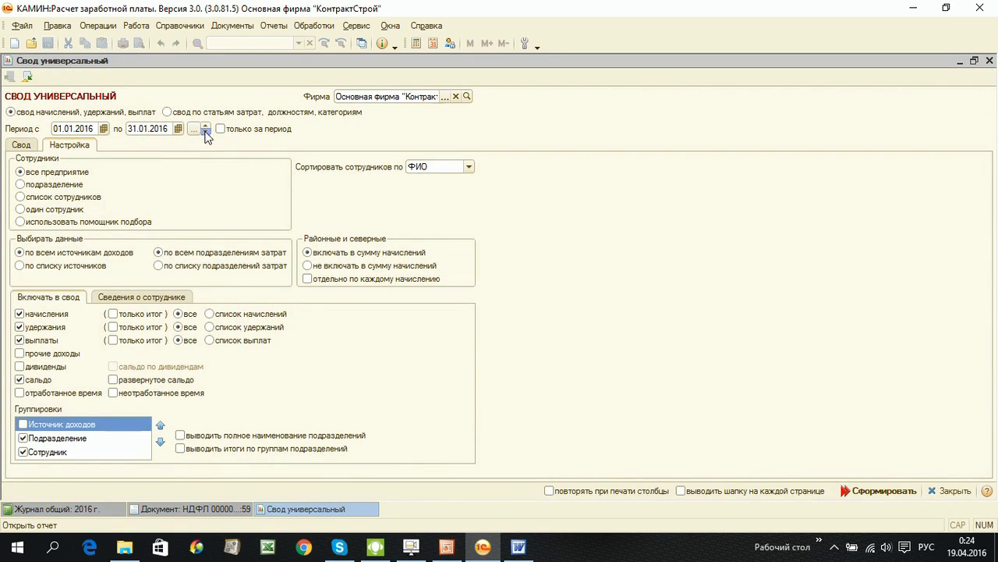
pyautogui.click(873, 490)
pyautogui.moveTo(309, 471); pyautogui.dragTo(533, 471)
pyautogui.moveTo(787, 468); pyautogui.dragTo(798, 466)
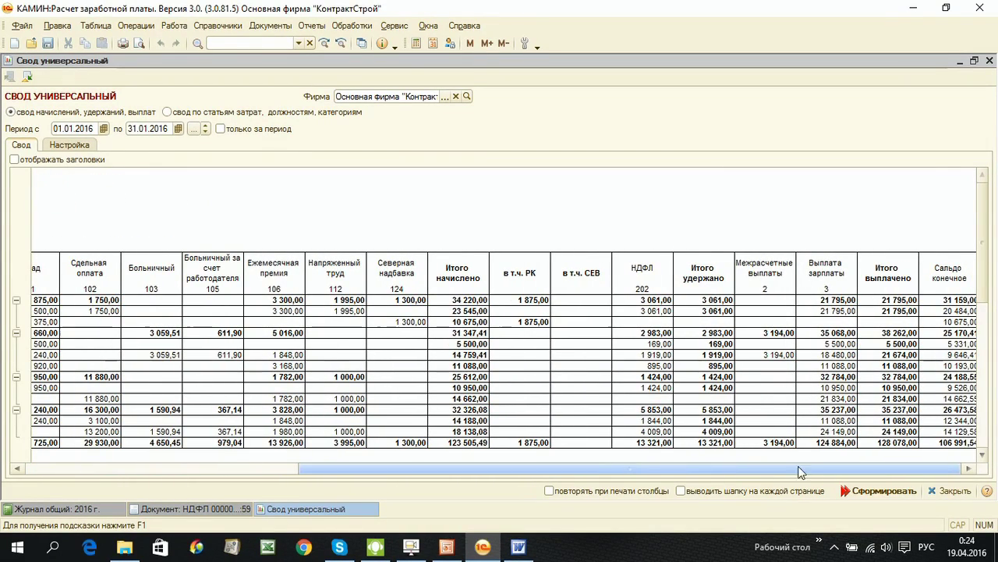
pyautogui.moveTo(686, 469); pyautogui.dragTo(408, 484)
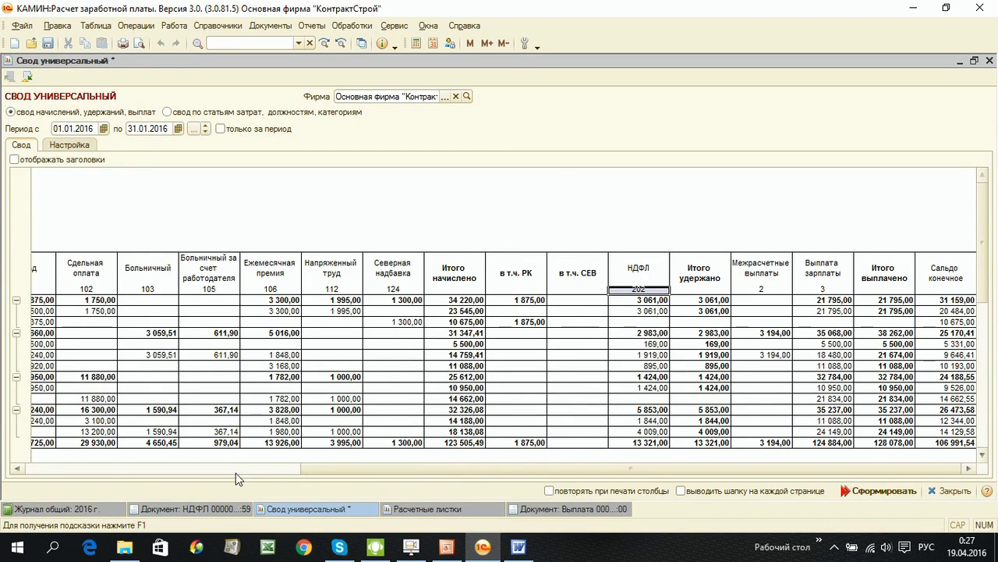
# Find the sick-leave accrual dated 31.01.2016 in the general journal's sick-leave list.
pyautogui.click(95, 512)
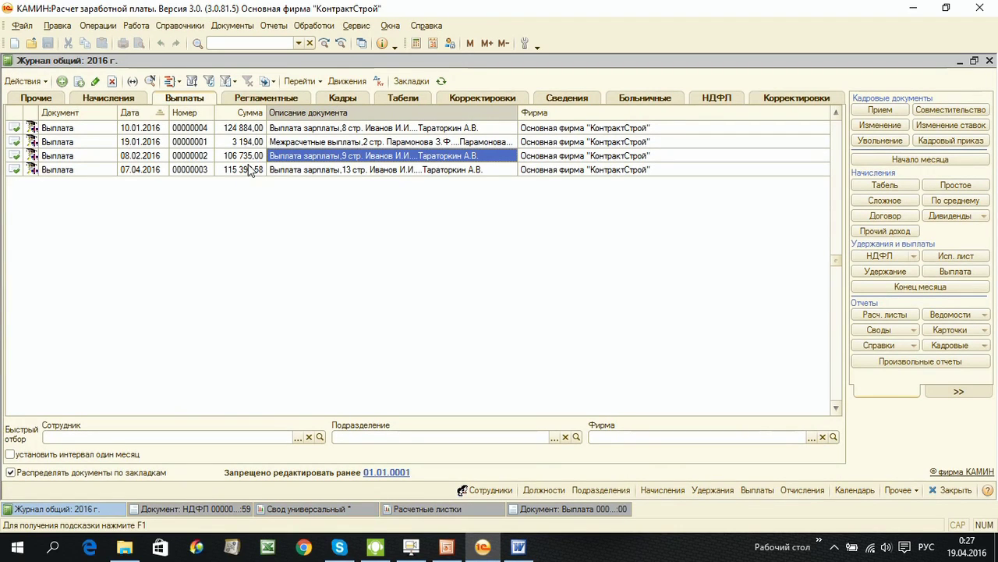
pyautogui.click(629, 97)
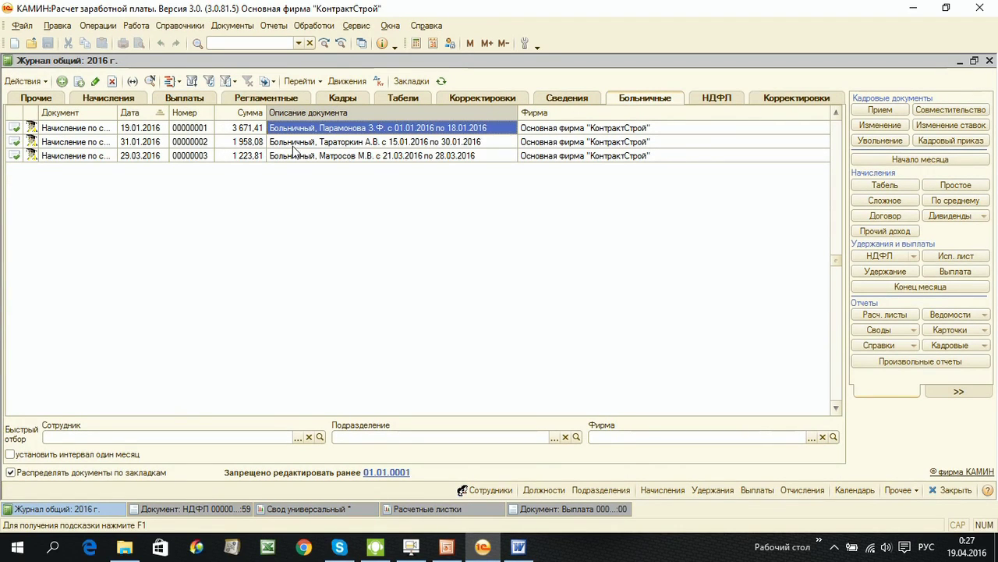
pyautogui.click(284, 143)
pyautogui.click(209, 144)
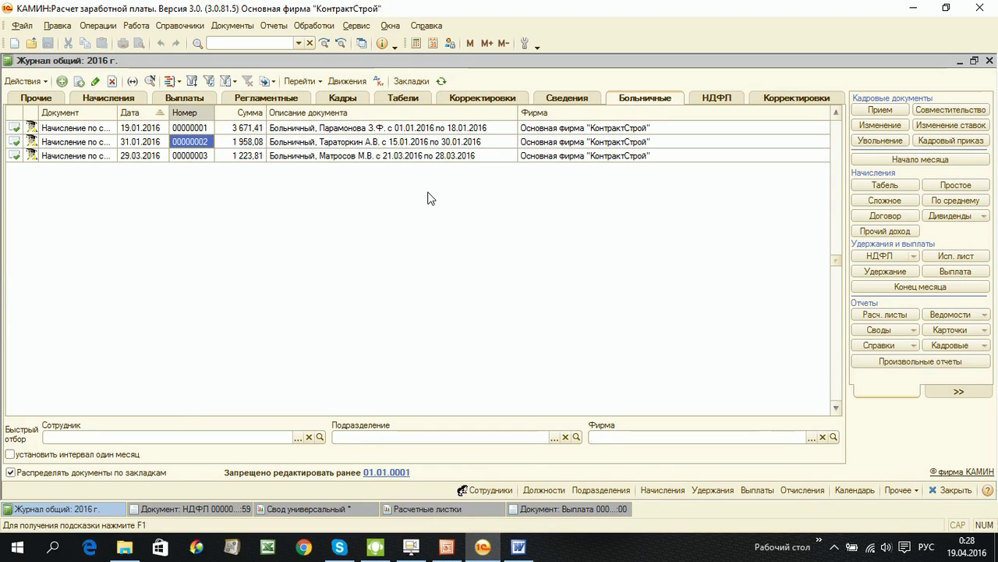
# Regenerate the "Свод универсальный" report for January 2016 limited to the single preset employee.
pyautogui.click(309, 510)
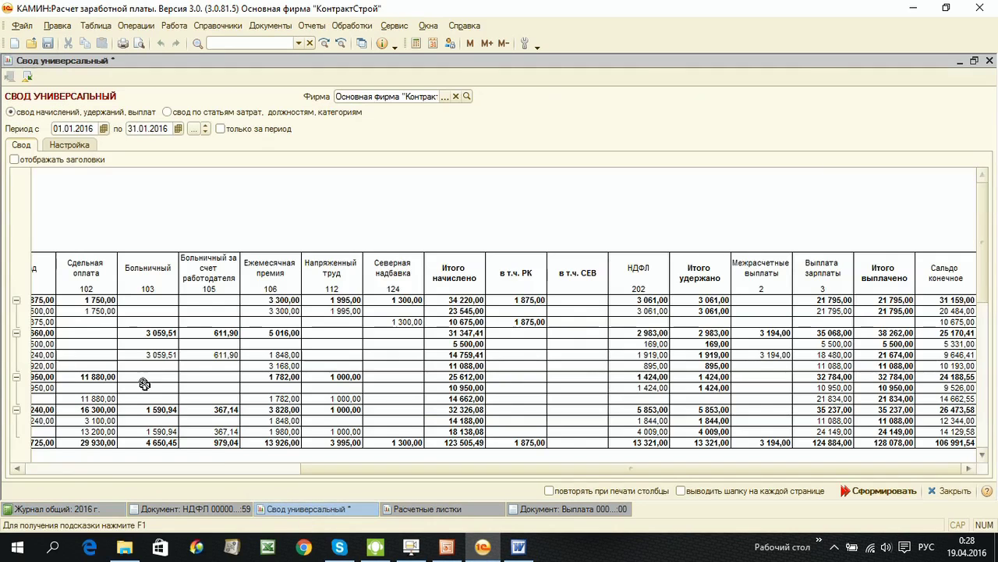
pyautogui.click(72, 145)
pyautogui.click(56, 209)
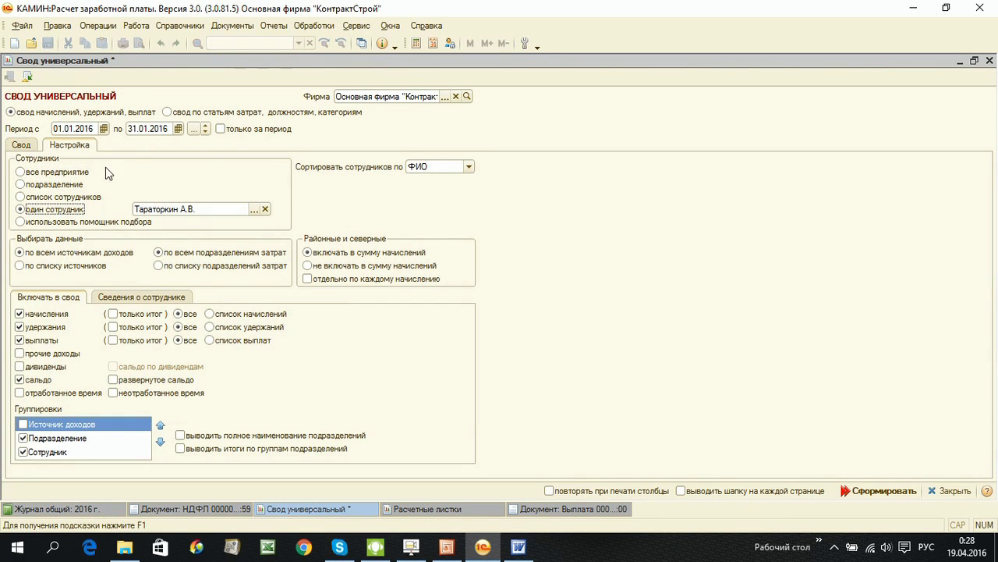
pyautogui.click(847, 490)
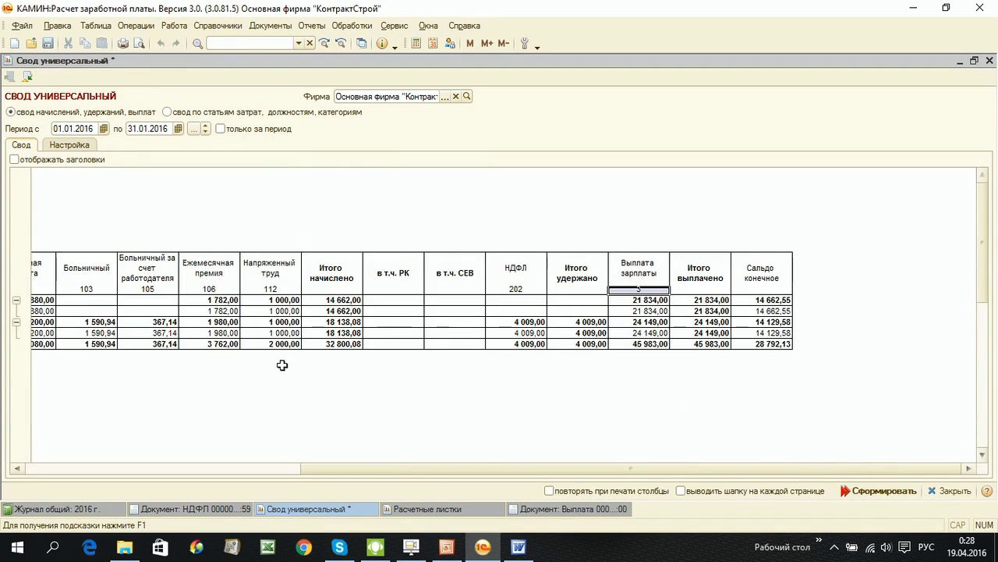
# Freeze the summary report table at the "Сальдо начальное" heading so the employee columns and header rows stay fixed.
pyautogui.moveTo(417, 471); pyautogui.dragTo(140, 471)
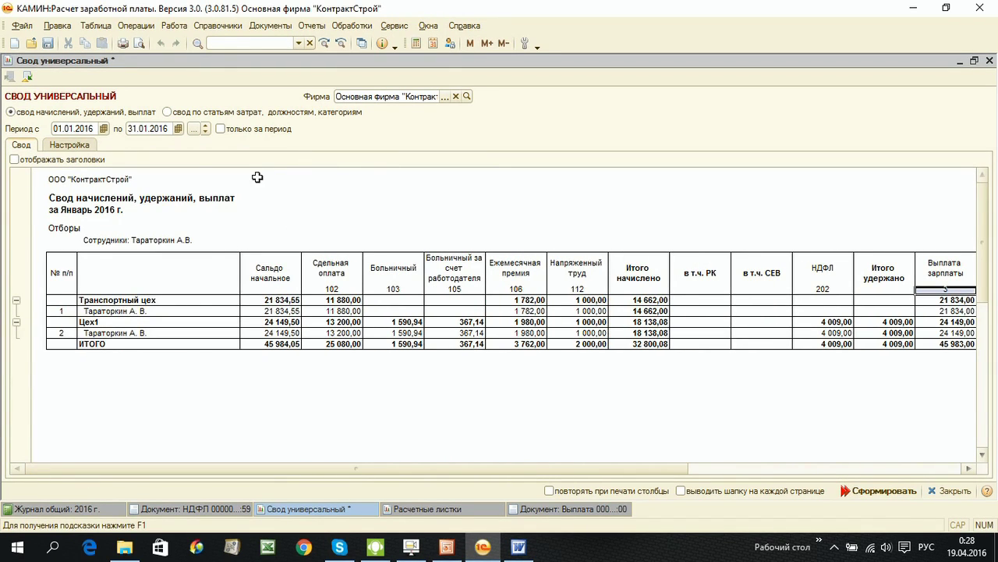
pyautogui.click(262, 269)
pyautogui.click(95, 25)
pyautogui.moveTo(174, 47)
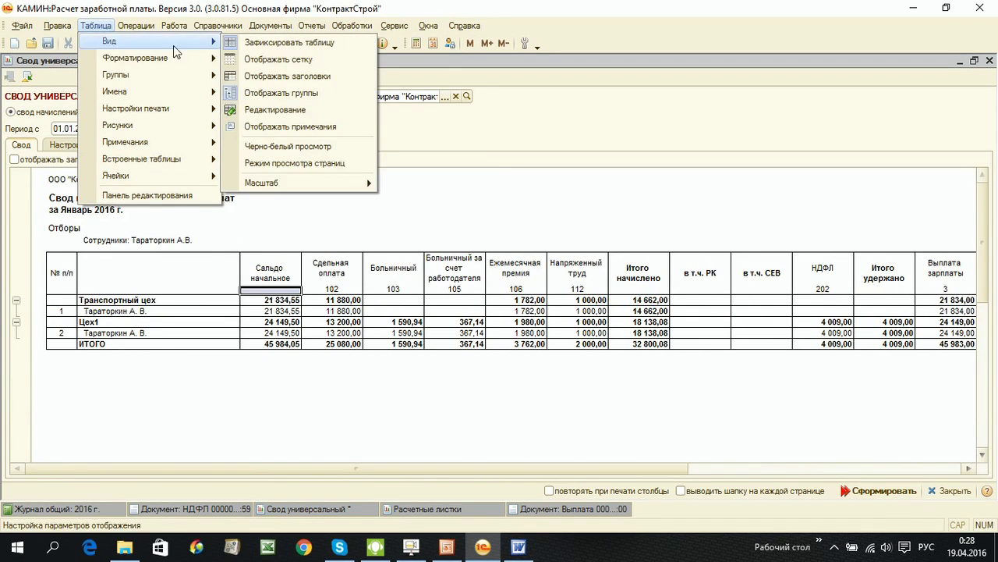
pyautogui.click(283, 59)
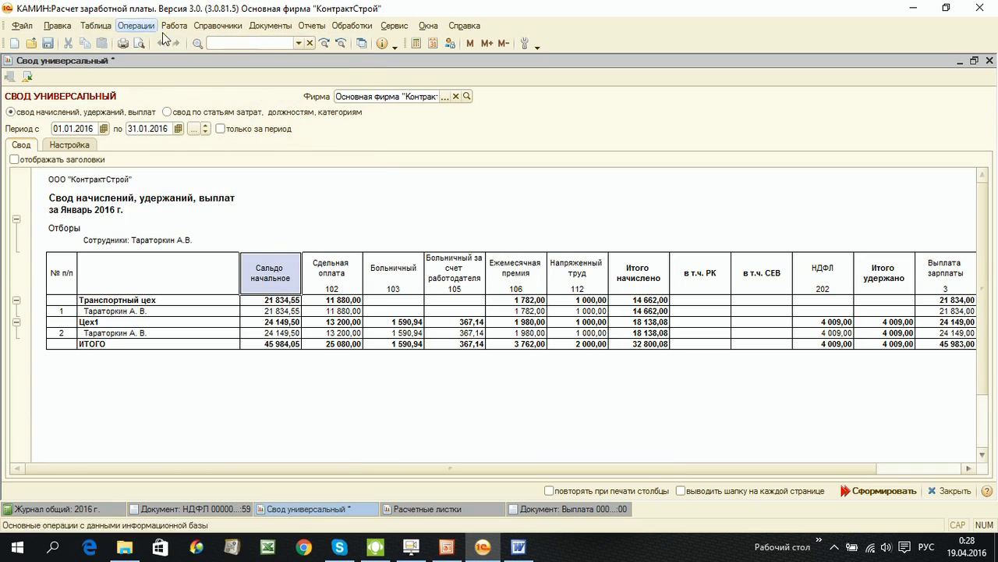
pyautogui.click(96, 25)
pyautogui.moveTo(112, 44)
pyautogui.click(275, 45)
# Look through the frozen report's columns as far as "Сальдо конечное" and select its value in the ИТОГО row.
pyautogui.press('Right')
pyautogui.press('Right')
pyautogui.press('Right')
pyautogui.press('Right')
pyautogui.press('Right')
pyautogui.press('Right')
pyautogui.press('Right')
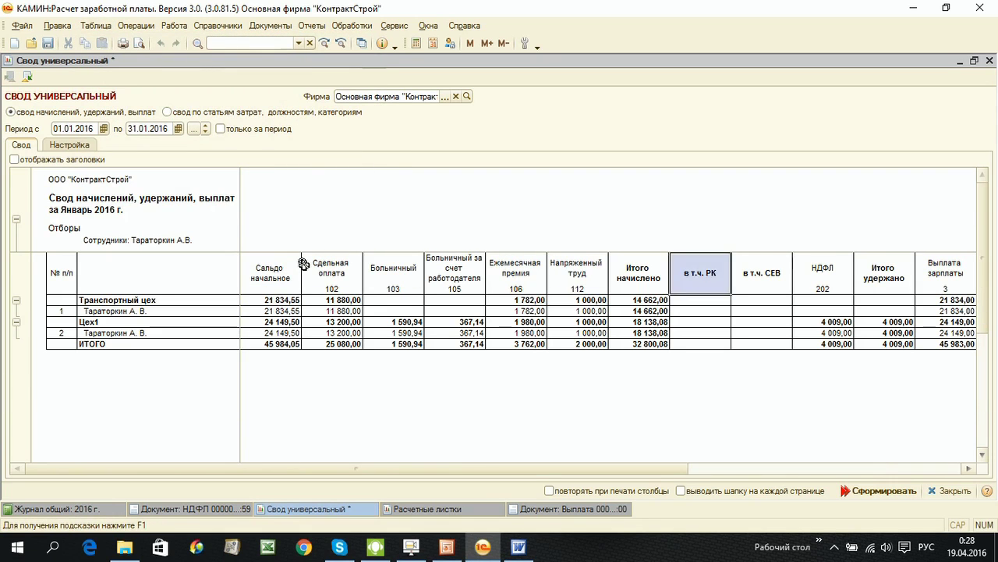
pyautogui.press('Right')
pyautogui.press('Right')
pyautogui.press('Right')
pyautogui.press('Right')
pyautogui.press('Right')
pyautogui.press('Right')
pyautogui.press('Right')
pyautogui.press('Right')
pyautogui.press('Right')
pyautogui.press('Right')
pyautogui.press('Right')
pyautogui.press('Right')
pyautogui.press('Right')
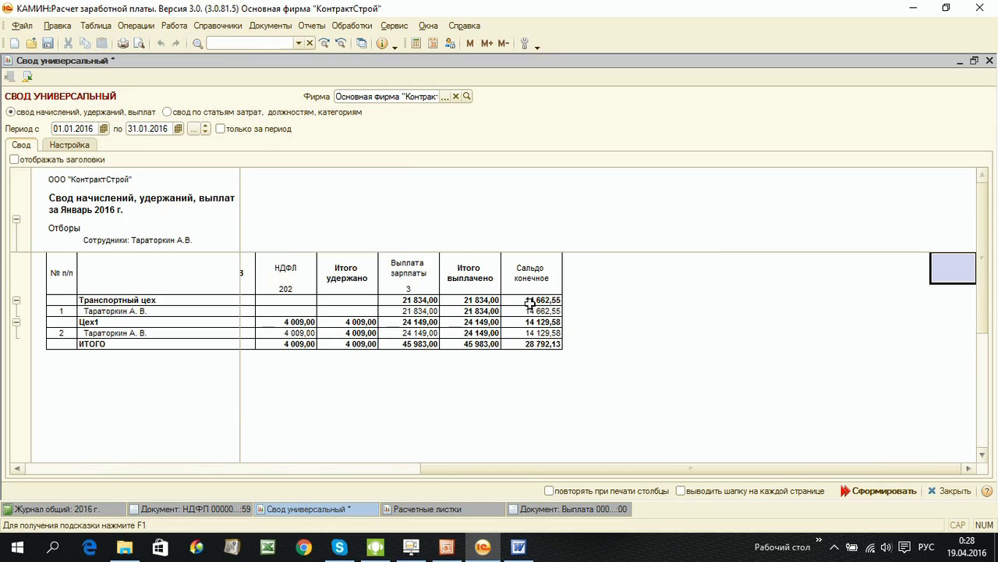
pyautogui.click(536, 344)
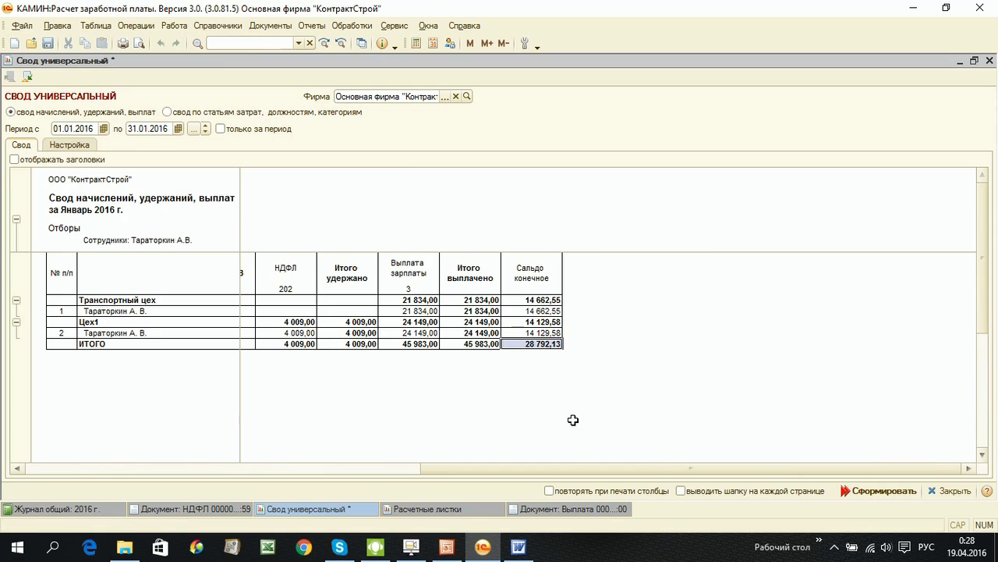
# Generate the preset employee's January 2016 payslip, select the end-of-period amount and place the payslip in a smaller window beside the report.
pyautogui.click(429, 508)
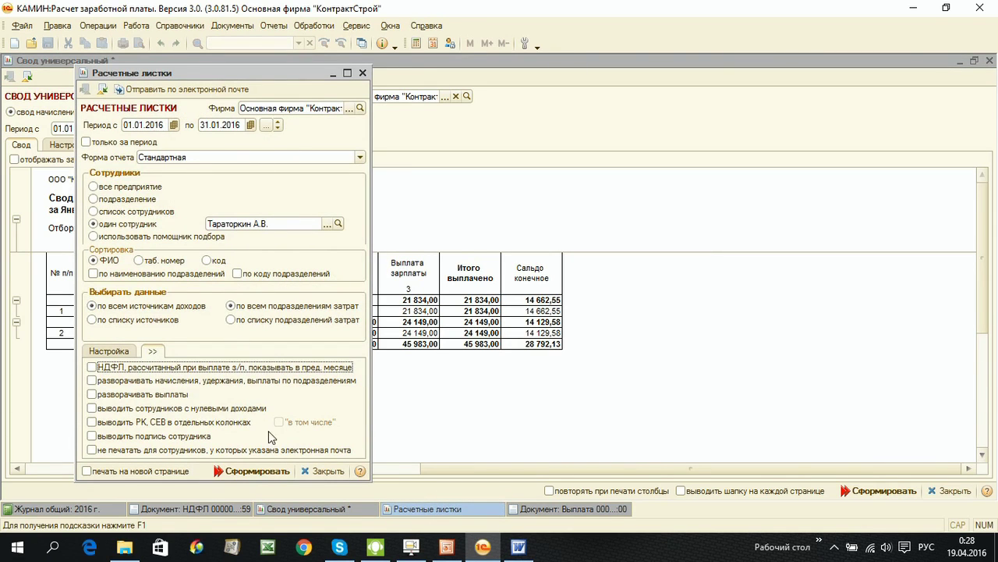
pyautogui.click(251, 471)
pyautogui.click(206, 350)
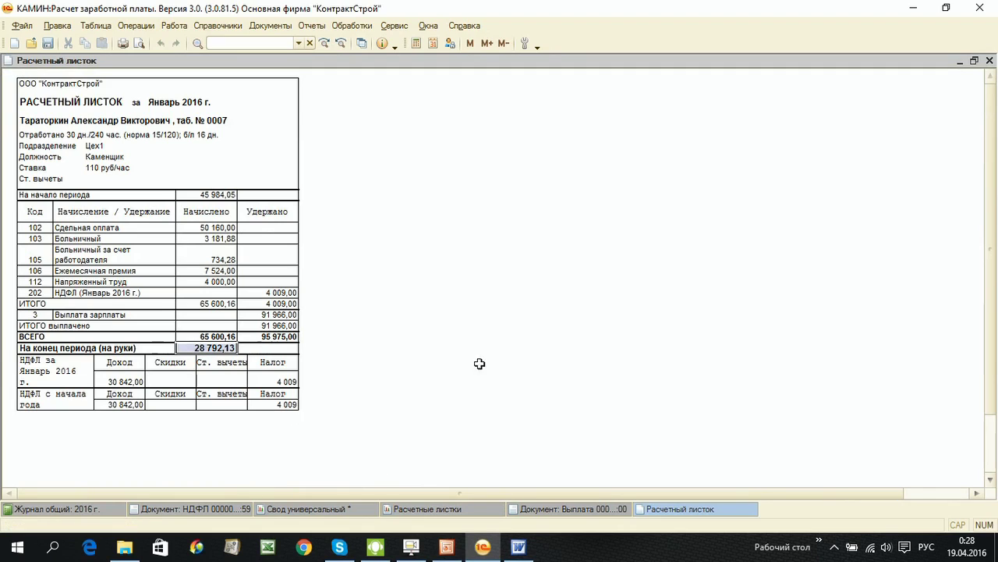
pyautogui.click(974, 60)
pyautogui.moveTo(757, 170); pyautogui.dragTo(911, 82)
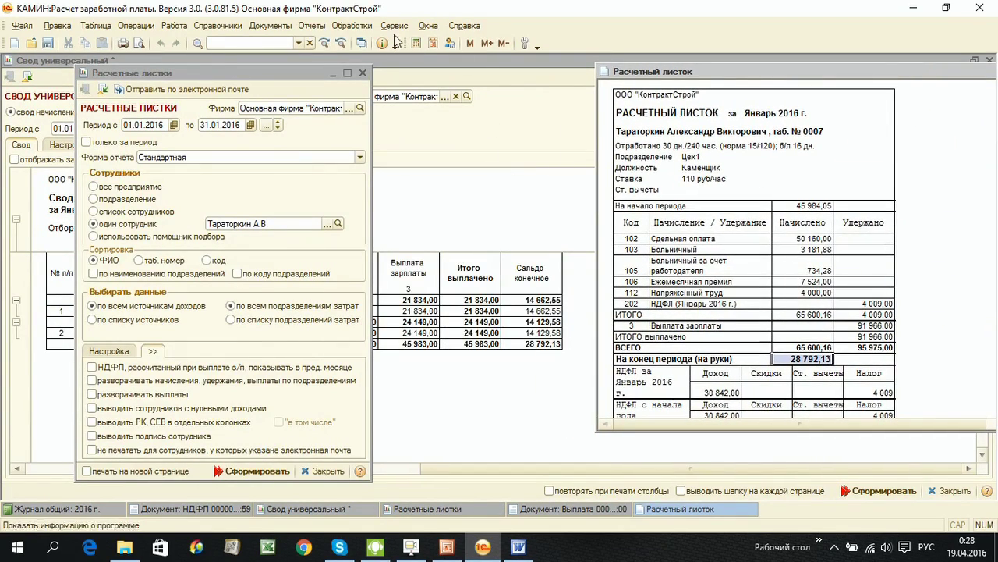
# Open the salary payment assistant for the payout dated 08.02.2016 and examine the employee's calculated НДФЛ and payment amount.
pyautogui.click(191, 508)
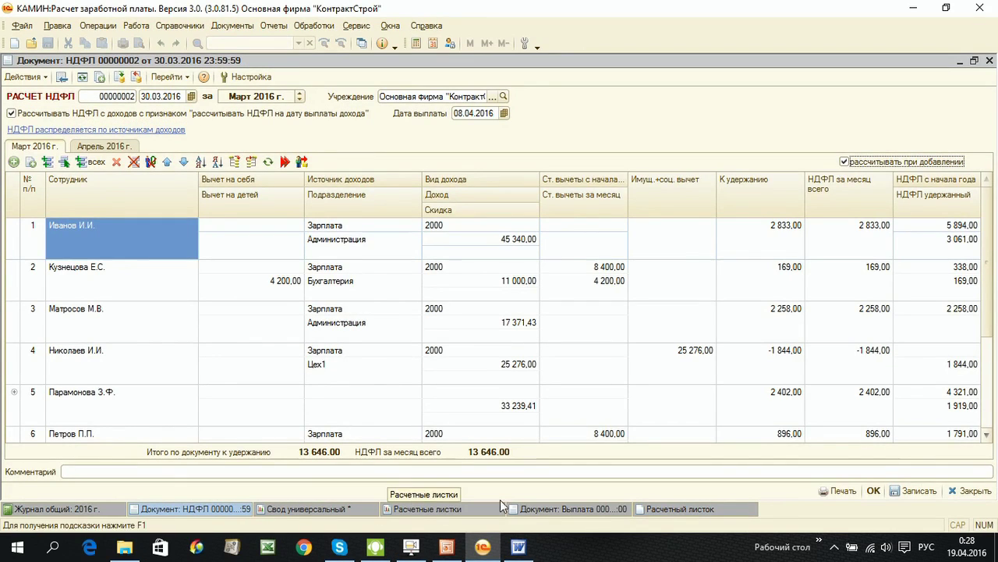
pyautogui.click(538, 509)
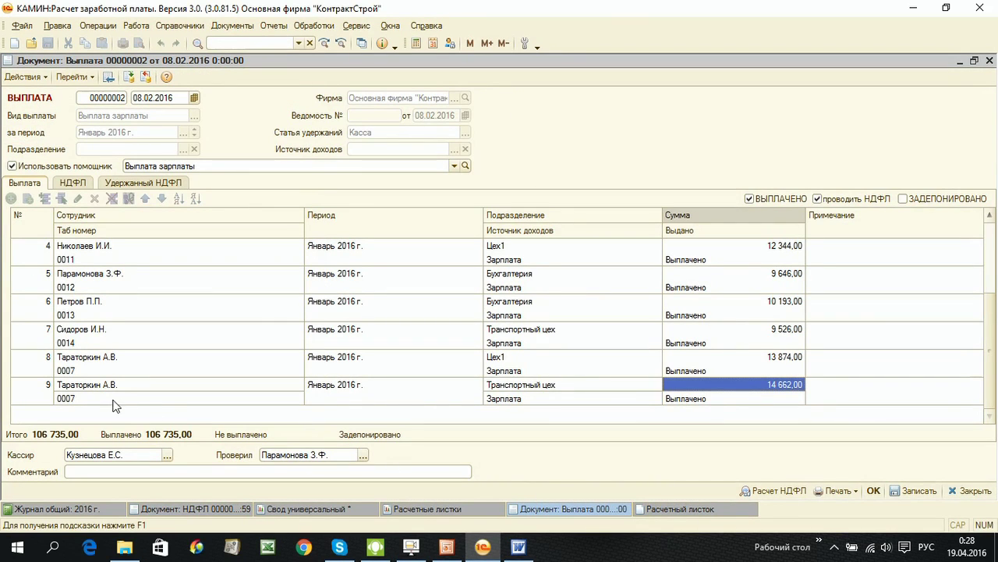
pyautogui.click(465, 166)
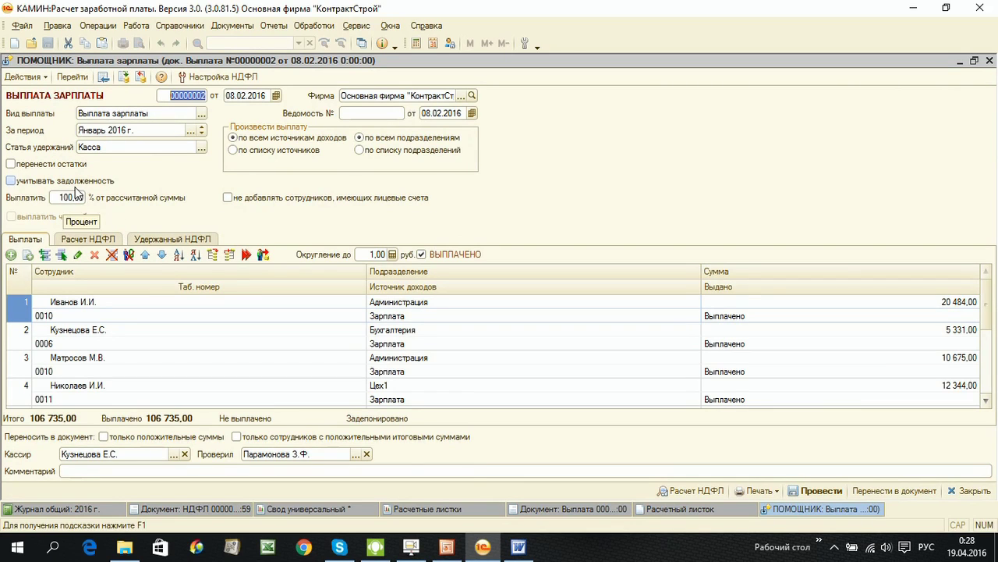
pyautogui.click(85, 242)
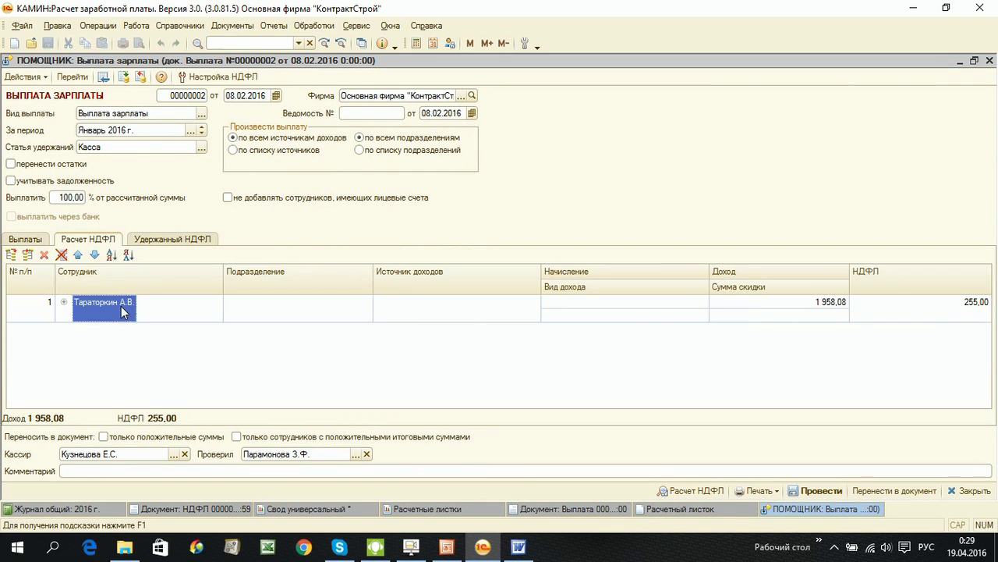
pyautogui.click(853, 307)
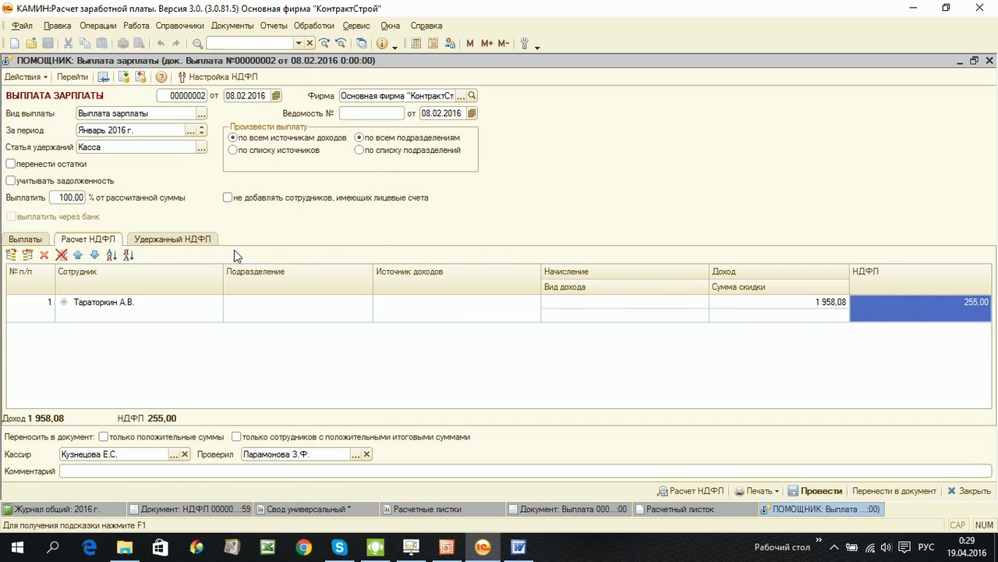
pyautogui.click(26, 240)
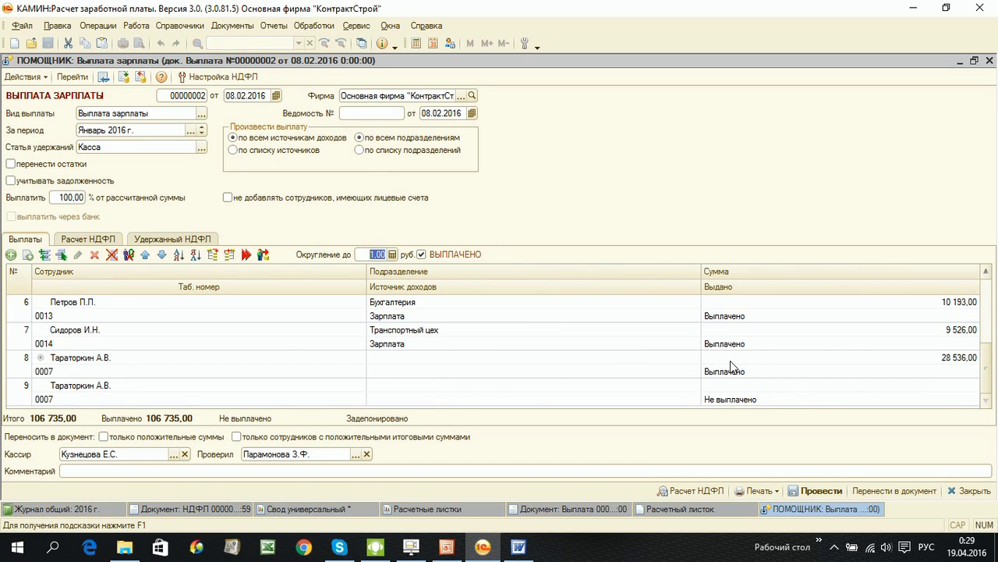
pyautogui.click(953, 362)
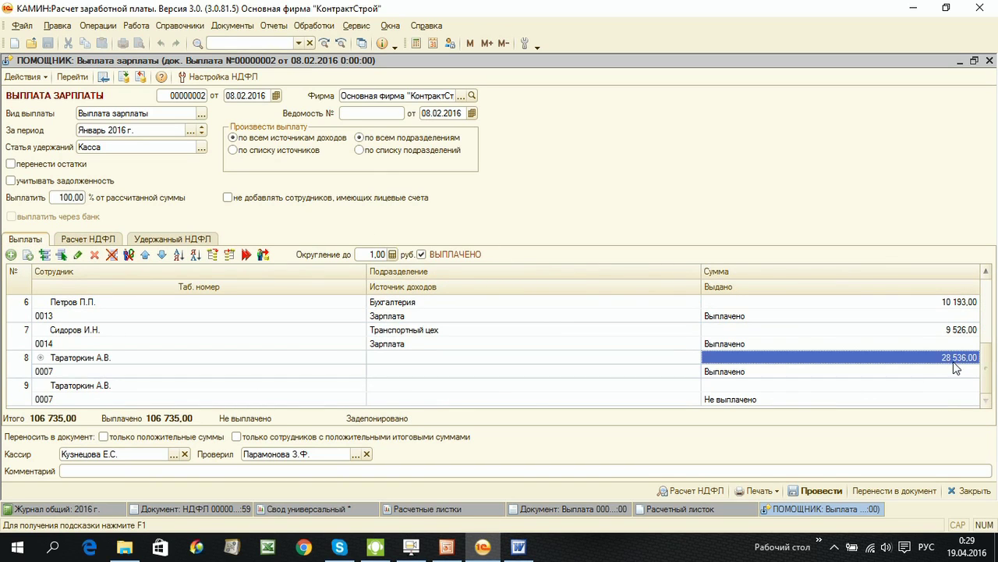
# Compare the employee's end-of-period amounts in the payslip and the summary report with the amount in the salary payment assistant.
pyautogui.click(675, 509)
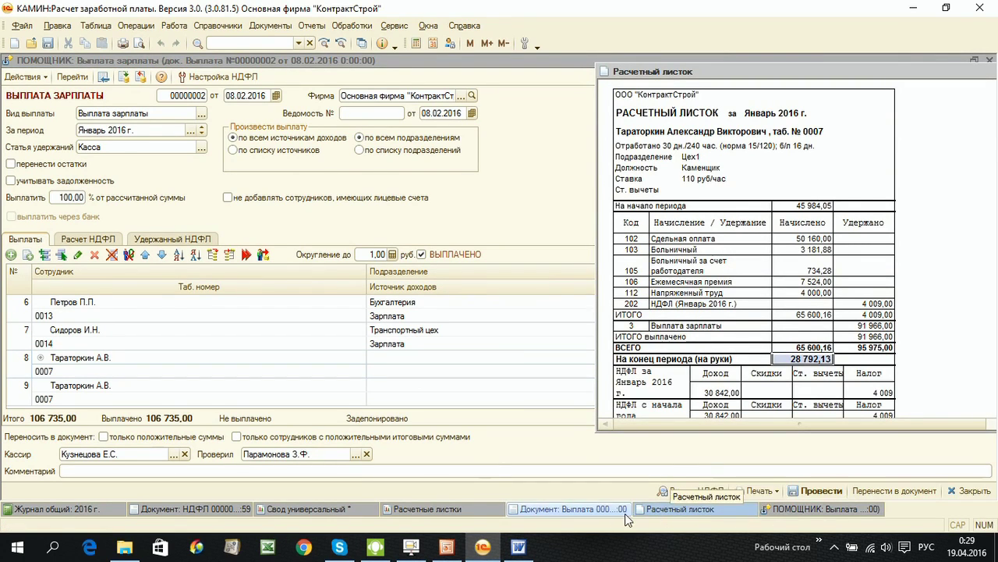
pyautogui.click(370, 511)
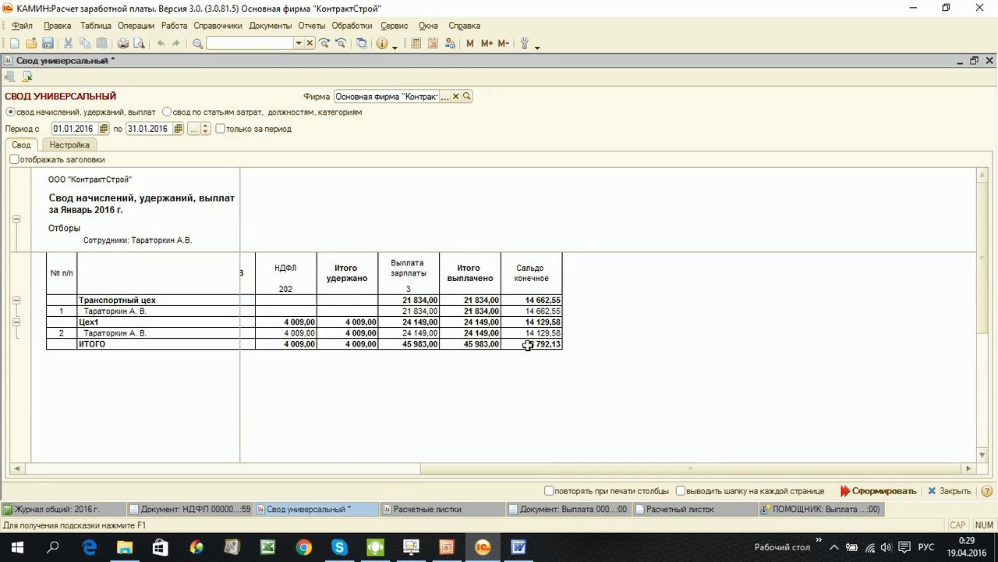
pyautogui.click(459, 509)
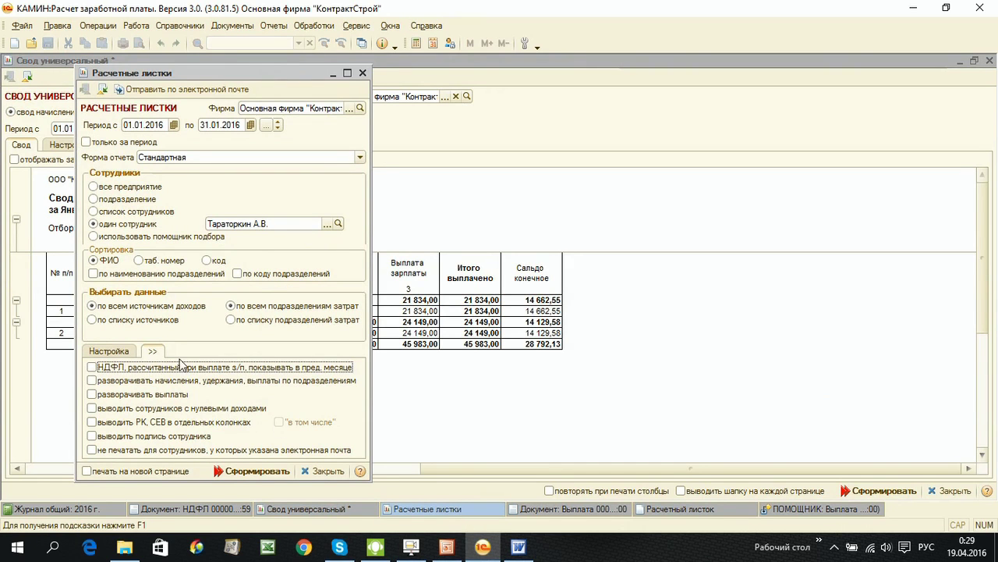
pyautogui.click(592, 480)
pyautogui.click(685, 505)
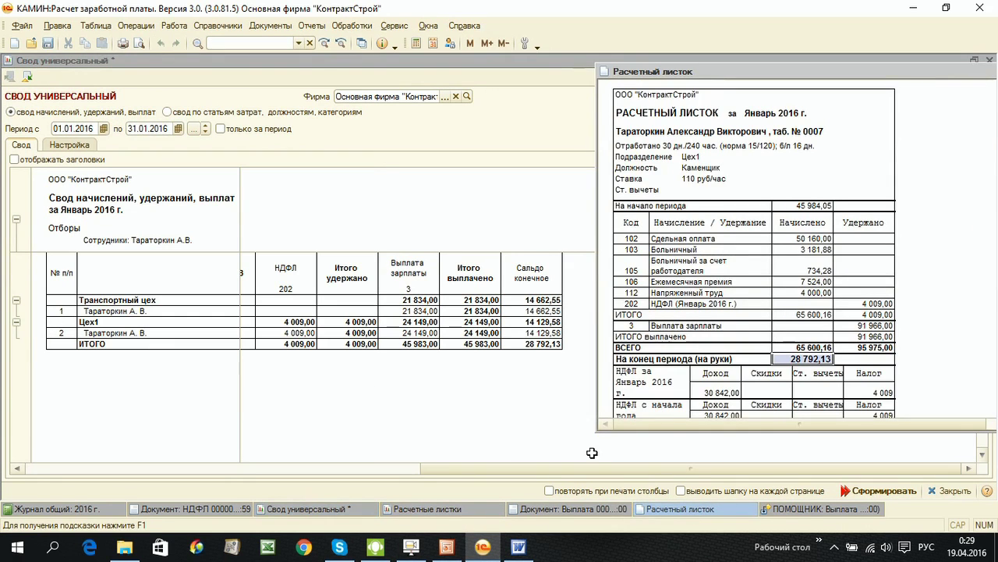
pyautogui.click(815, 508)
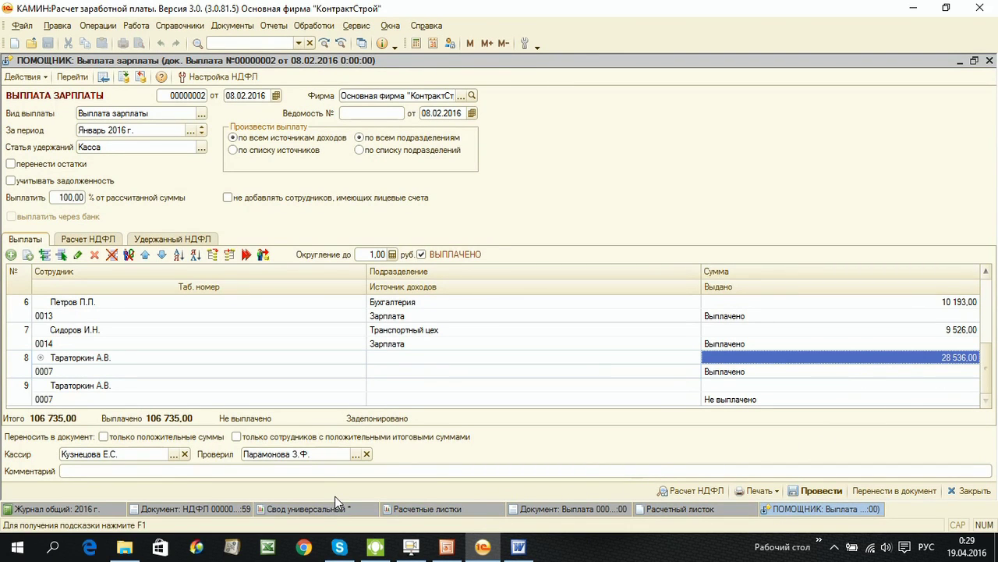
# Regenerate "Свод универсальный" for 01.01.2016 to 29.02.2016 restricted to the January 2016 period and check the total paid.
pyautogui.click(355, 511)
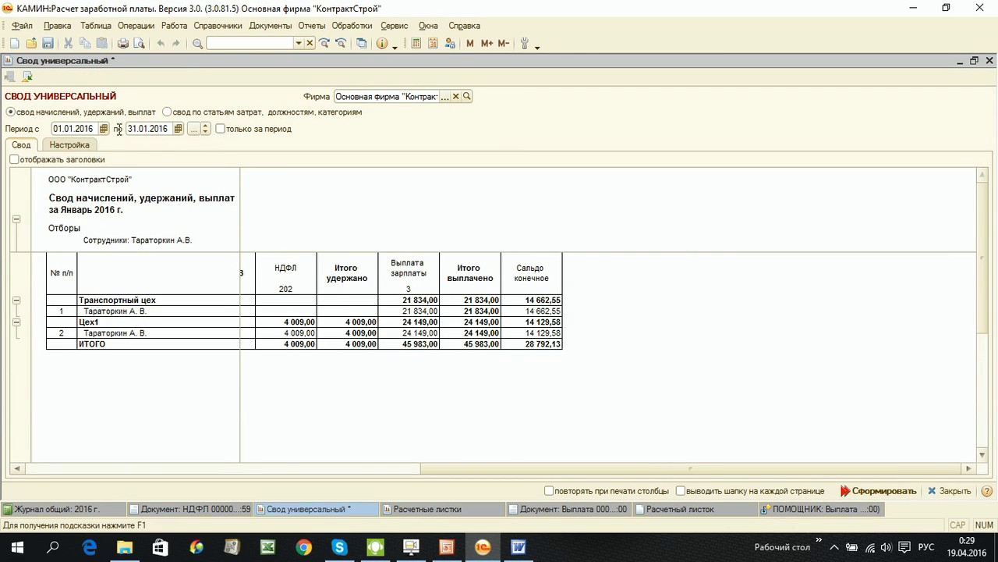
pyautogui.click(221, 129)
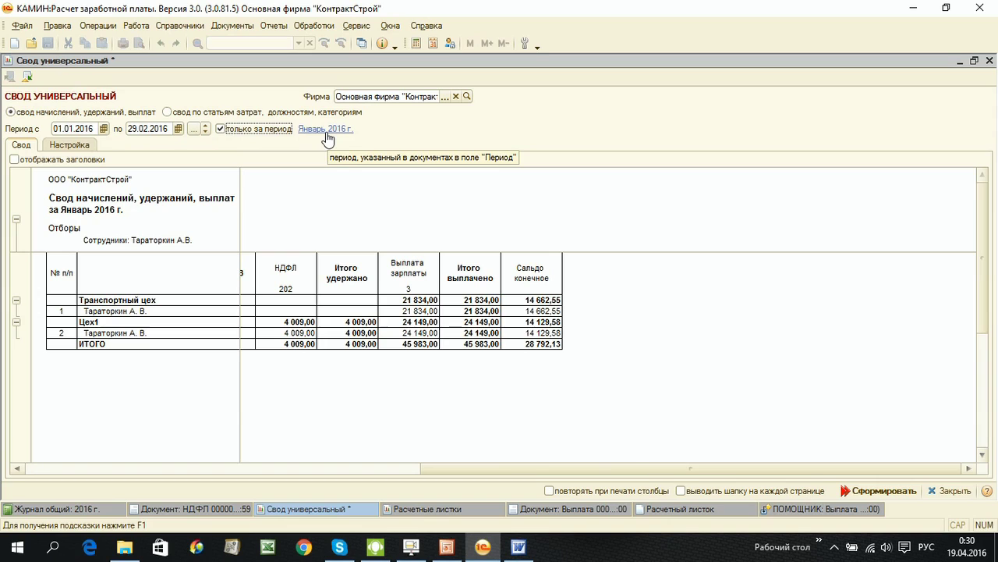
pyautogui.doubleClick(139, 129)
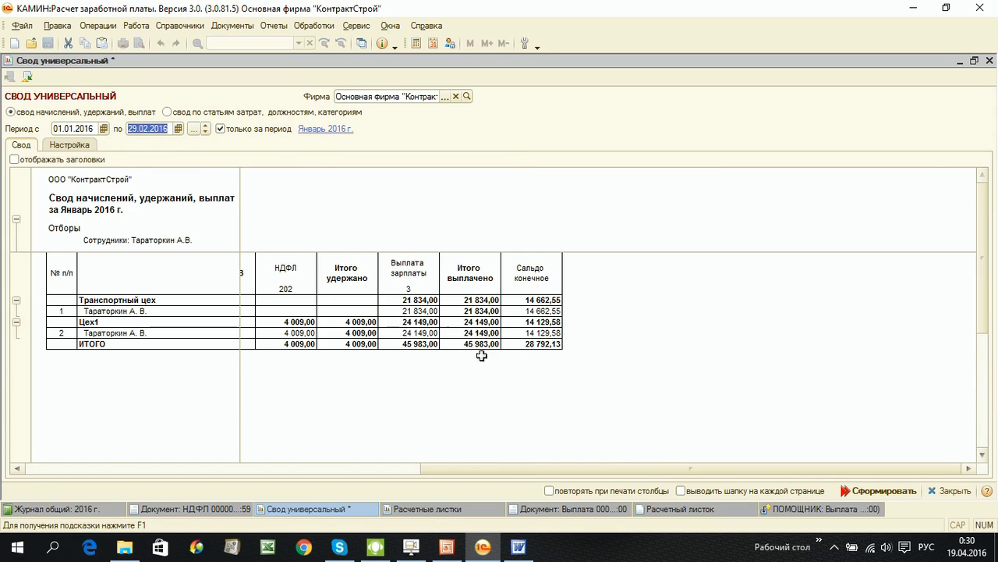
pyautogui.click(845, 490)
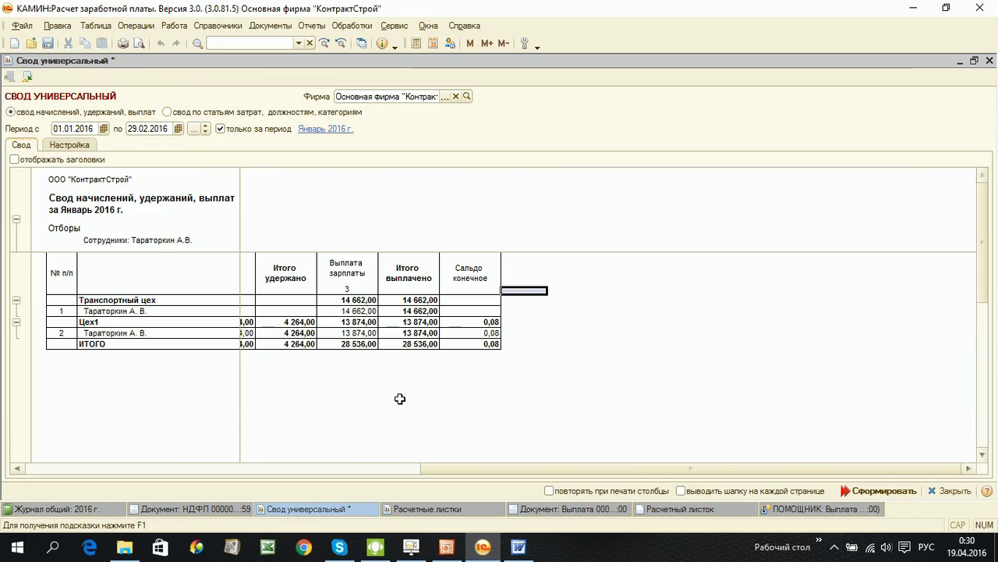
pyautogui.click(407, 343)
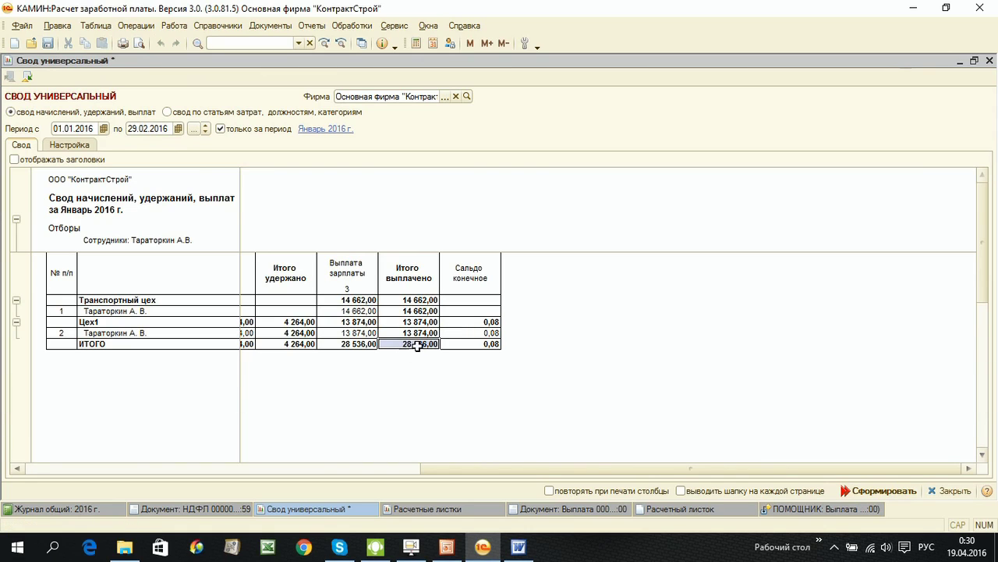
# Enable "НДФЛ, рассчитанный при выплате з/п, показывать в пред. месяце", regenerate the payslip and check its end-of-period amount.
pyautogui.click(428, 509)
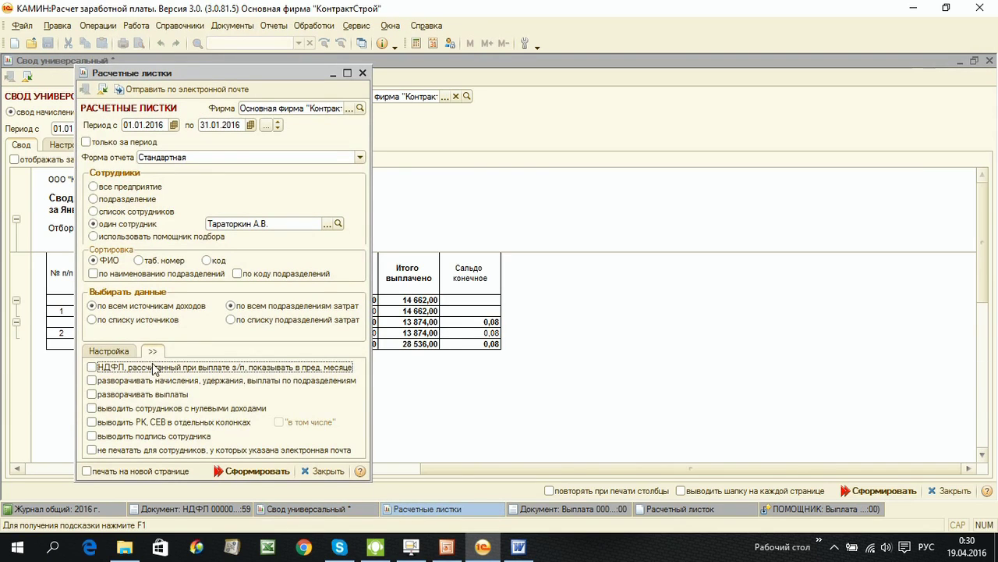
pyautogui.click(110, 355)
pyautogui.click(152, 352)
pyautogui.click(91, 367)
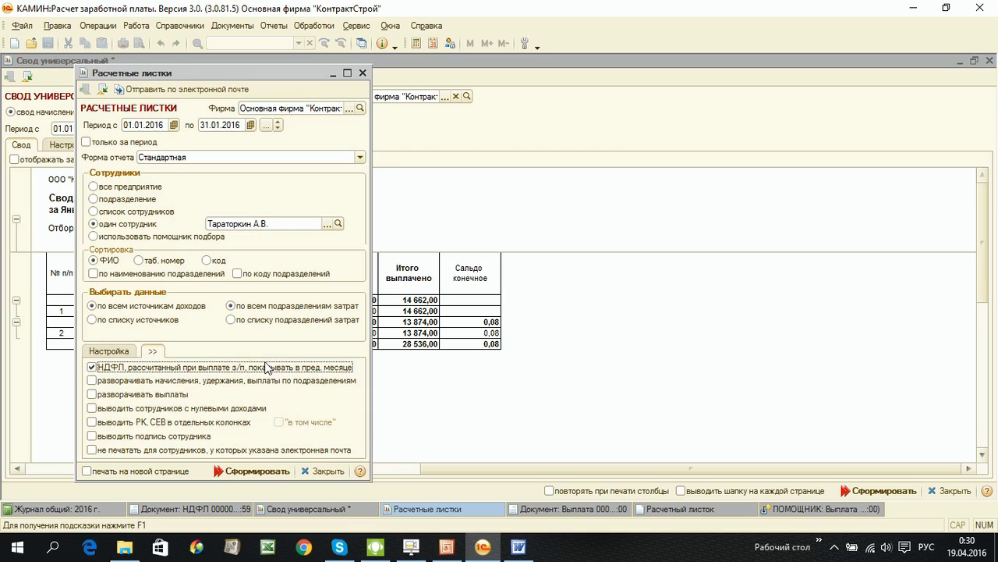
pyautogui.click(251, 471)
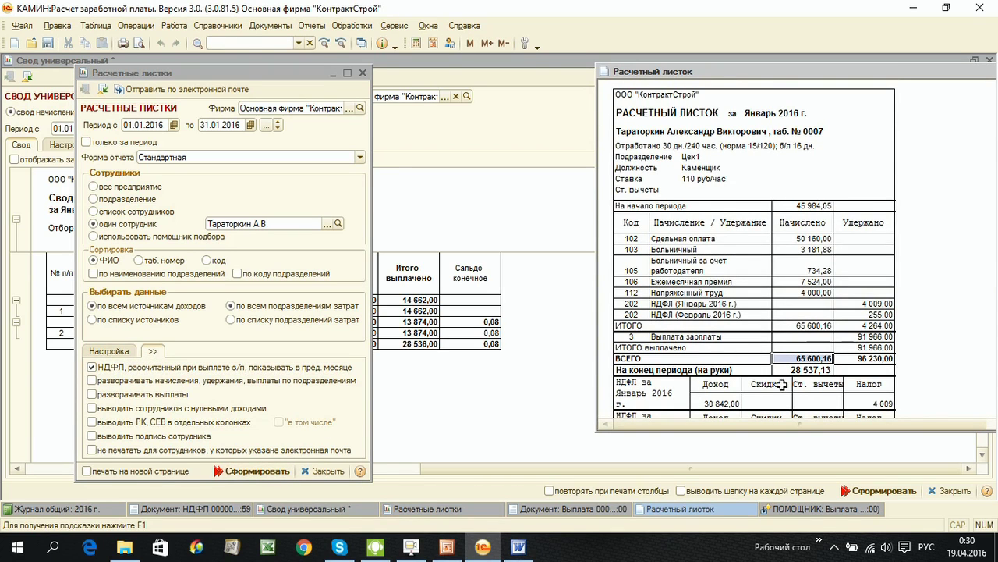
pyautogui.click(808, 372)
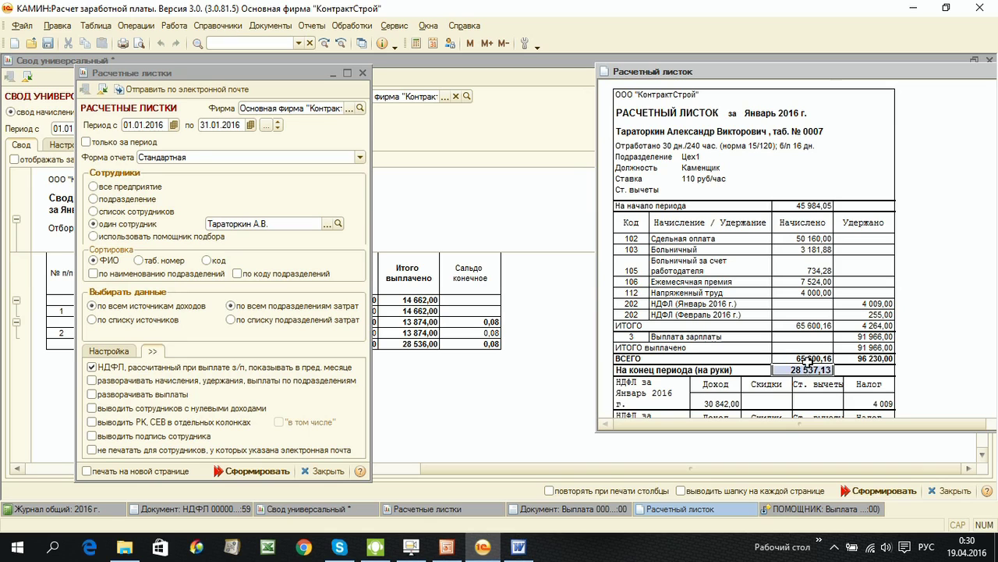
# Close the payslip settings, payslip, summary report, salary payment assistant and payout document to return to the НДФЛ calculation.
pyautogui.click(362, 73)
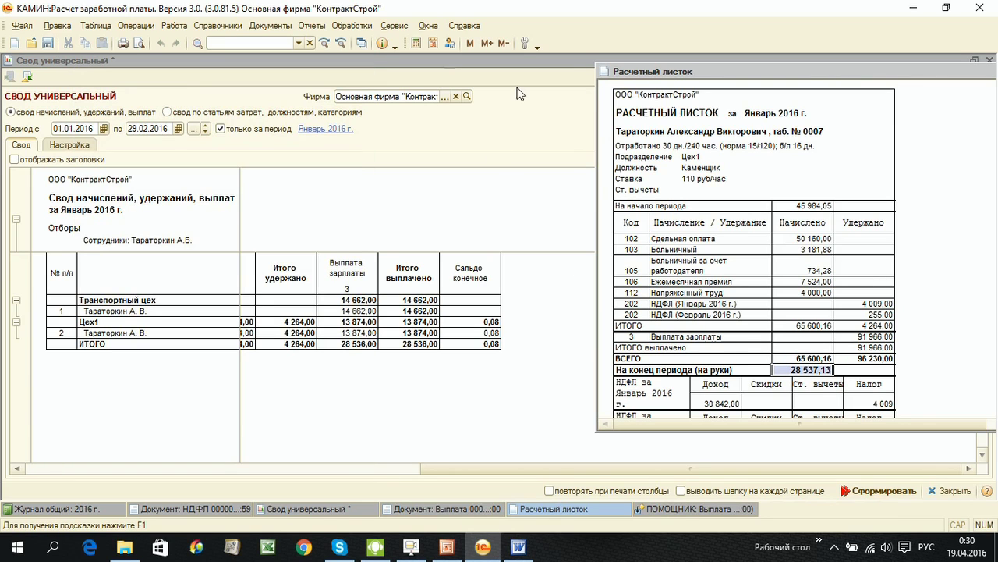
pyautogui.moveTo(915, 79); pyautogui.dragTo(690, 89)
pyautogui.click(846, 88)
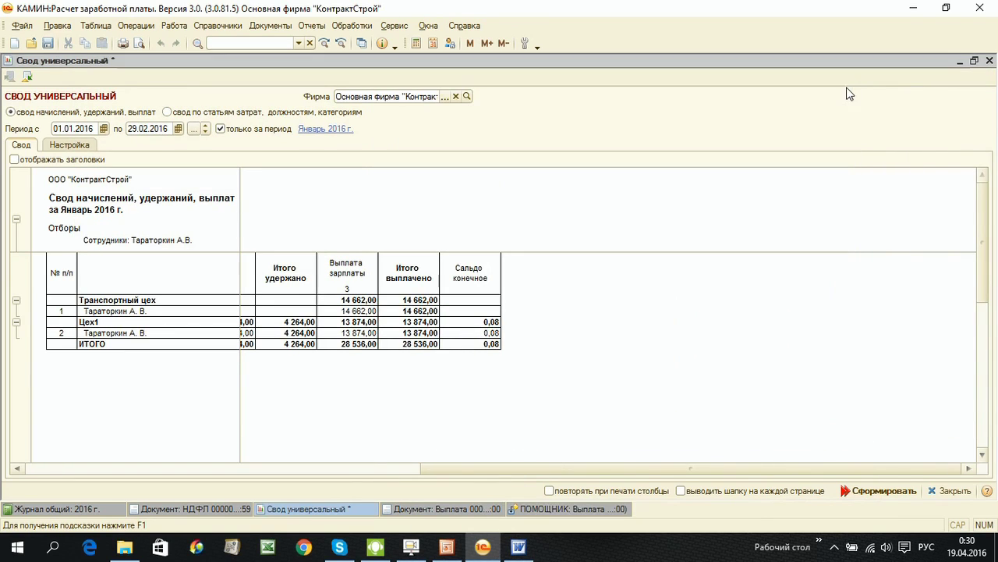
pyautogui.click(988, 62)
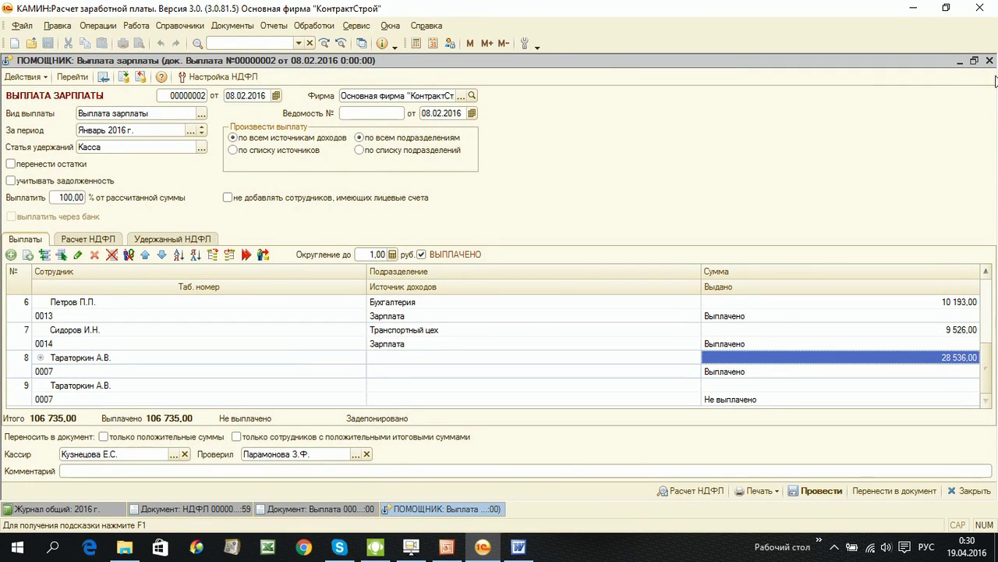
pyautogui.click(989, 60)
pyautogui.click(989, 60)
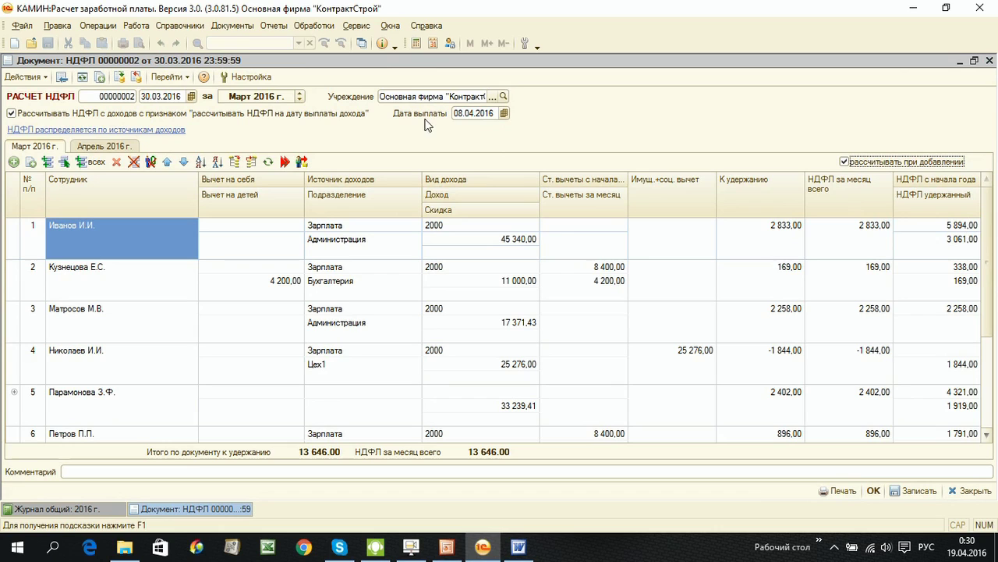
# Review the April 2016 НДФЛ row and the calculation settings in the 30.03.2016 НДФЛ document, leaving them as they are, and close it.
pyautogui.click(129, 147)
pyautogui.click(247, 76)
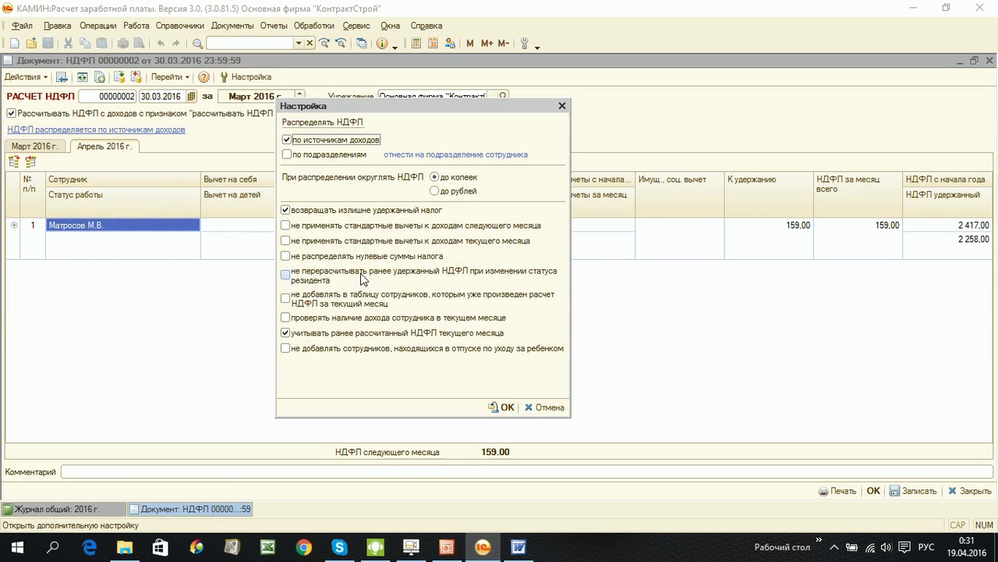
pyautogui.click(534, 409)
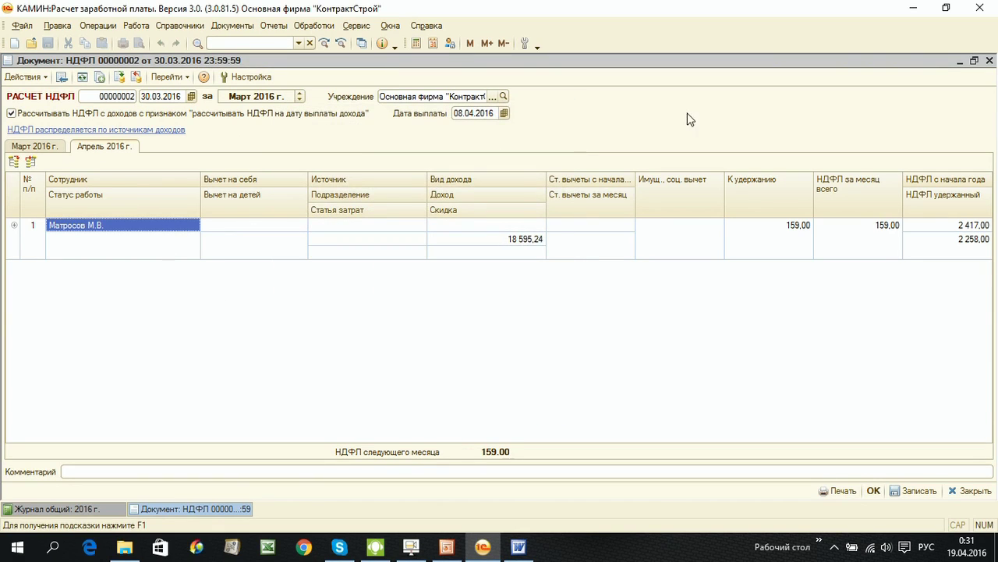
pyautogui.click(989, 60)
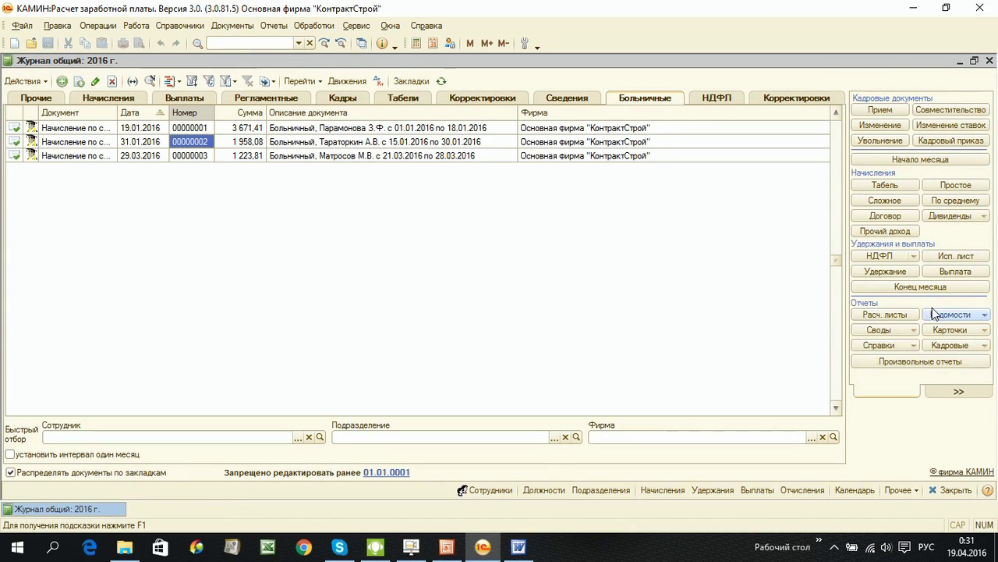
# Generate "Свод универсальный" for 01.03.2016 to 31.03.2016 without "только за период" for the employee on sick leave in March.
pyautogui.click(905, 329)
pyautogui.click(896, 347)
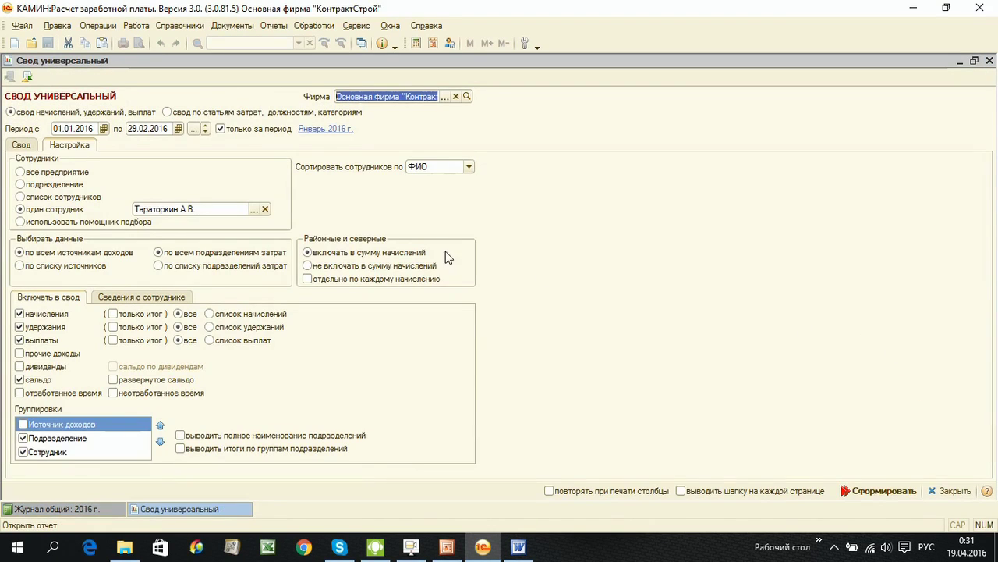
pyautogui.click(220, 129)
pyautogui.doubleClick(205, 126)
pyautogui.click(181, 209)
pyautogui.write('Матросов М.В.')
pyautogui.press('Return')
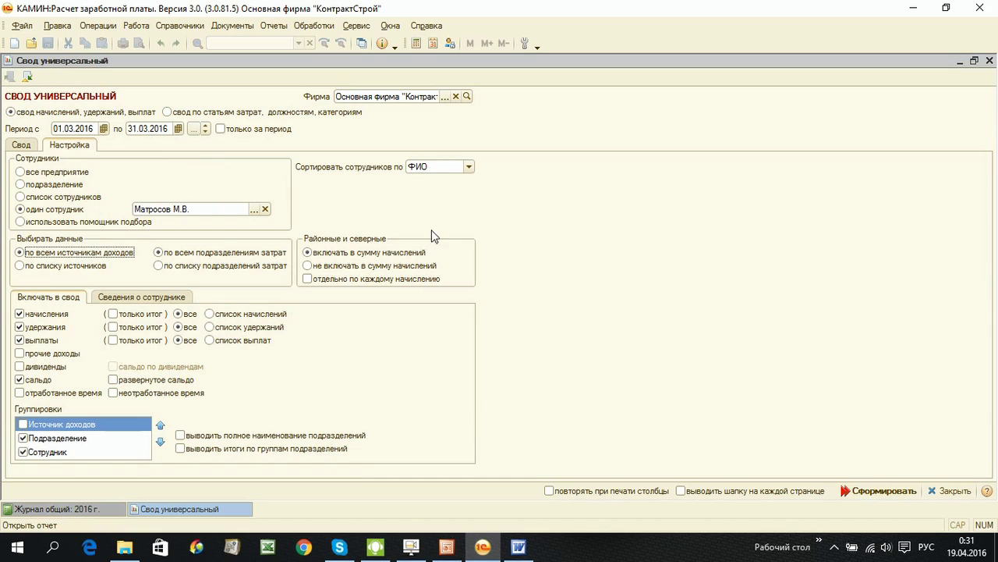
pyautogui.click(884, 491)
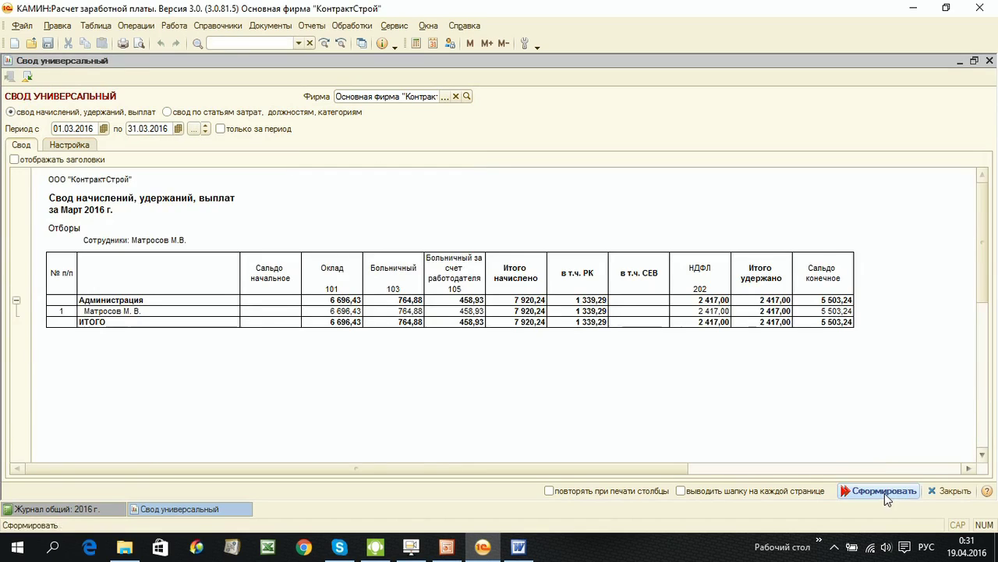
# Examine the breakdown of the employee's НДФЛ amount in the summary report and return to the document journal.
pyautogui.doubleClick(699, 308)
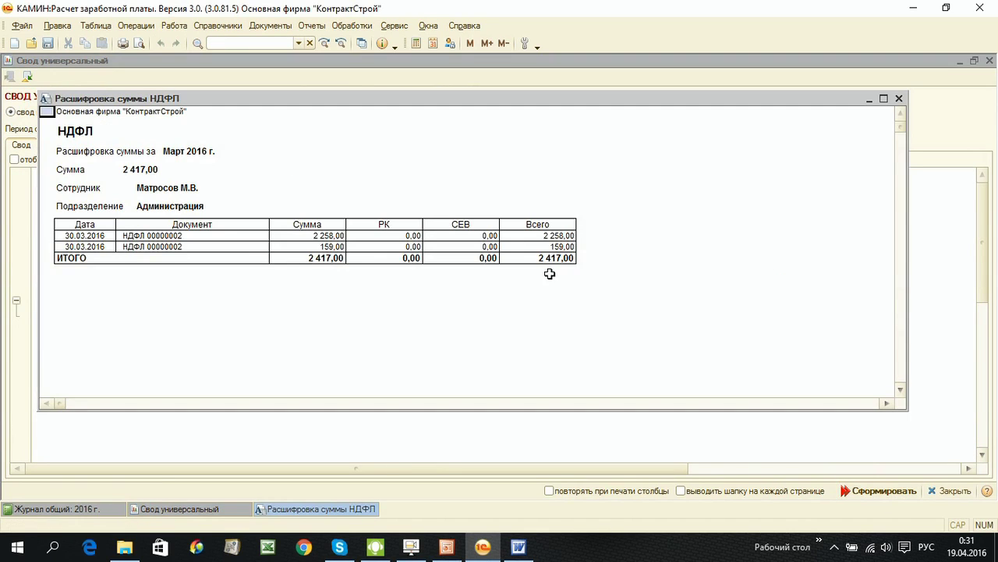
pyautogui.click(900, 99)
pyautogui.click(82, 507)
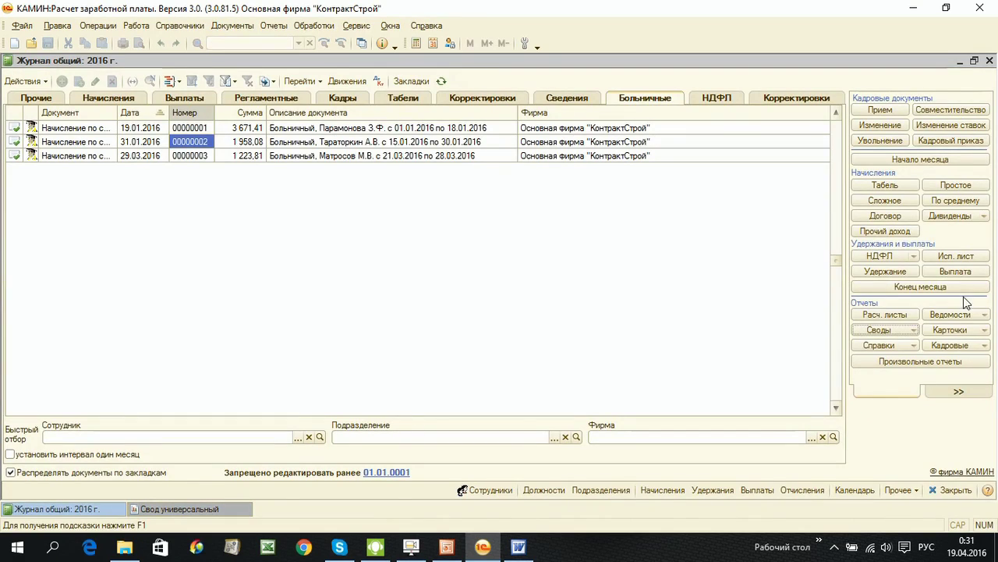
# Generate the standard payslip for 01.03.2016 to 31.03.2016 for the same employee.
pyautogui.click(884, 314)
pyautogui.click(279, 123)
pyautogui.click(279, 123)
pyautogui.click(278, 224)
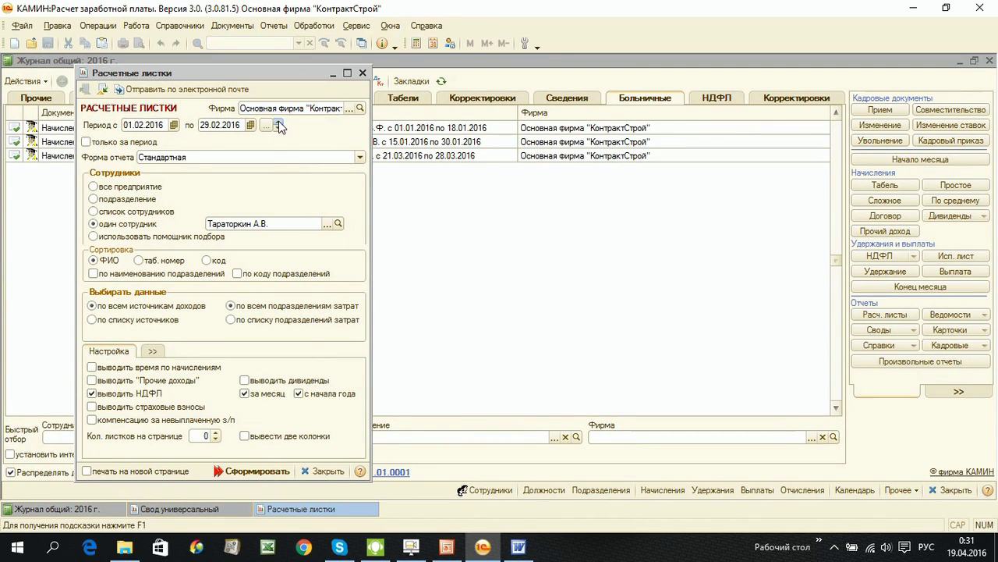
pyautogui.write('Матросов М.В.')
pyautogui.press('Return')
pyautogui.click(258, 470)
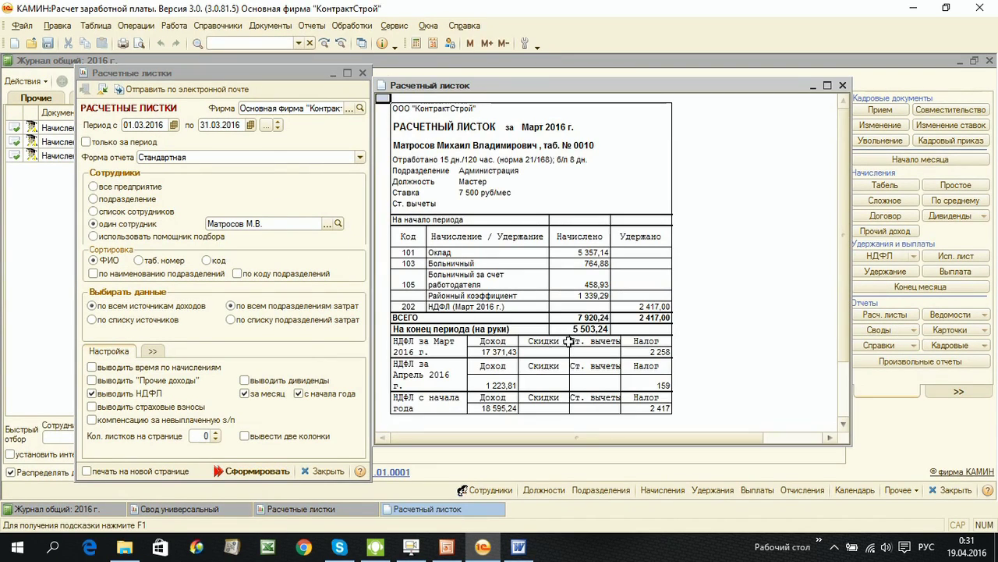
# Examine the payslip's НДФЛ breakdown and end-of-period amount, and close the payslip and its settings.
pyautogui.doubleClick(618, 307)
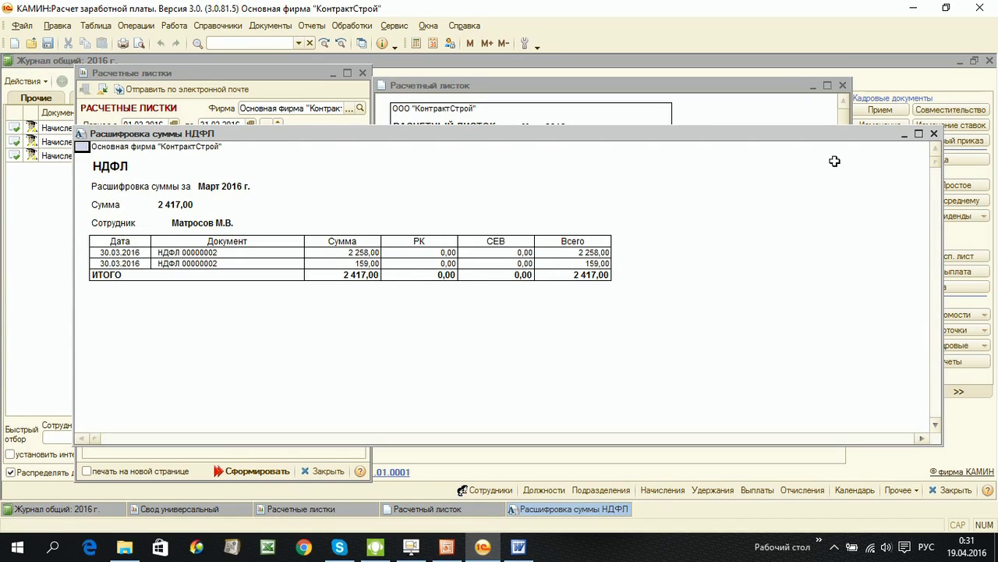
pyautogui.click(934, 134)
pyautogui.click(582, 330)
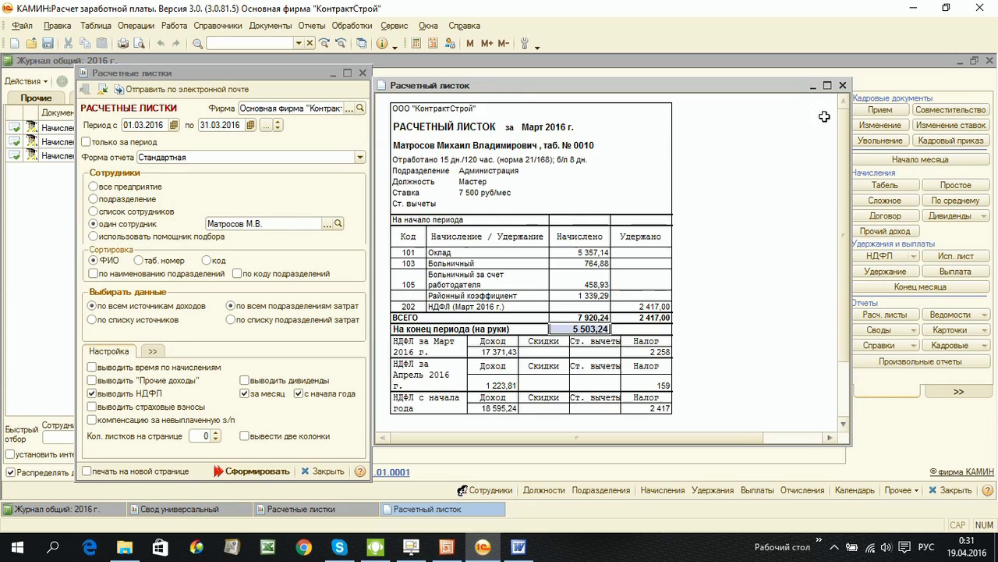
pyautogui.click(842, 86)
pyautogui.click(361, 74)
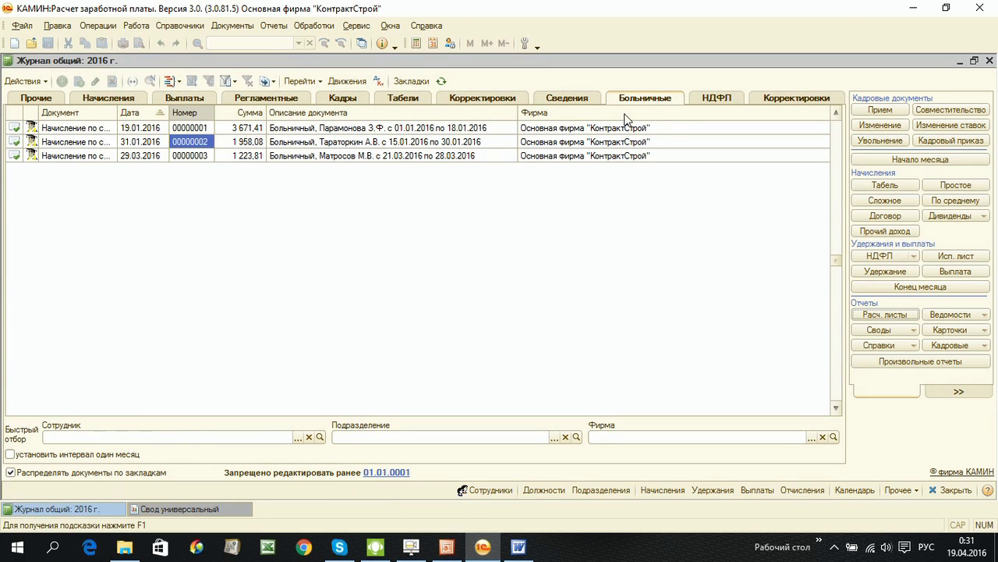
# Open the salary payment assistant for the 07.04.2016 payout and check the employee's rows in the withheld НДФЛ table.
pyautogui.click(186, 99)
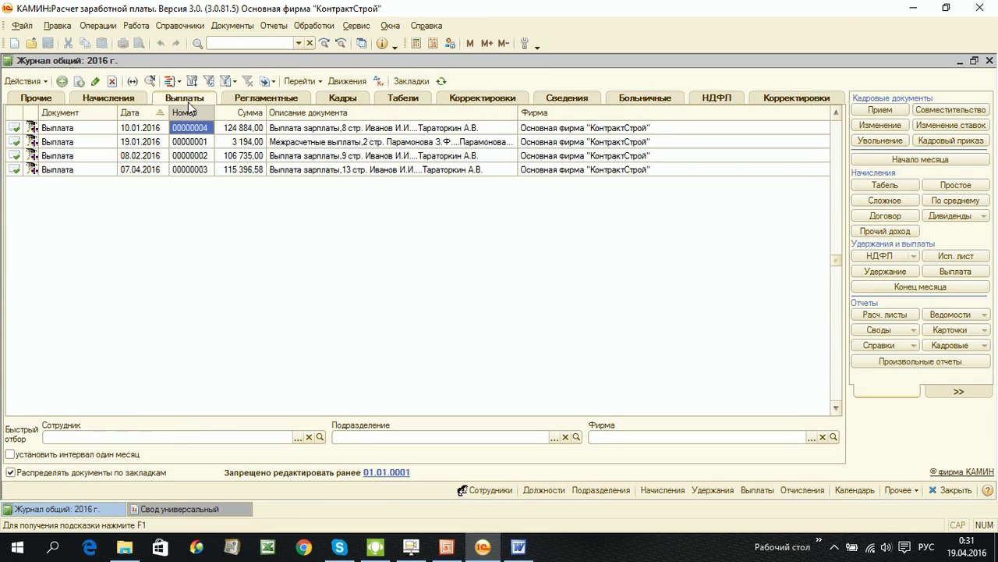
pyautogui.doubleClick(255, 170)
pyautogui.click(466, 166)
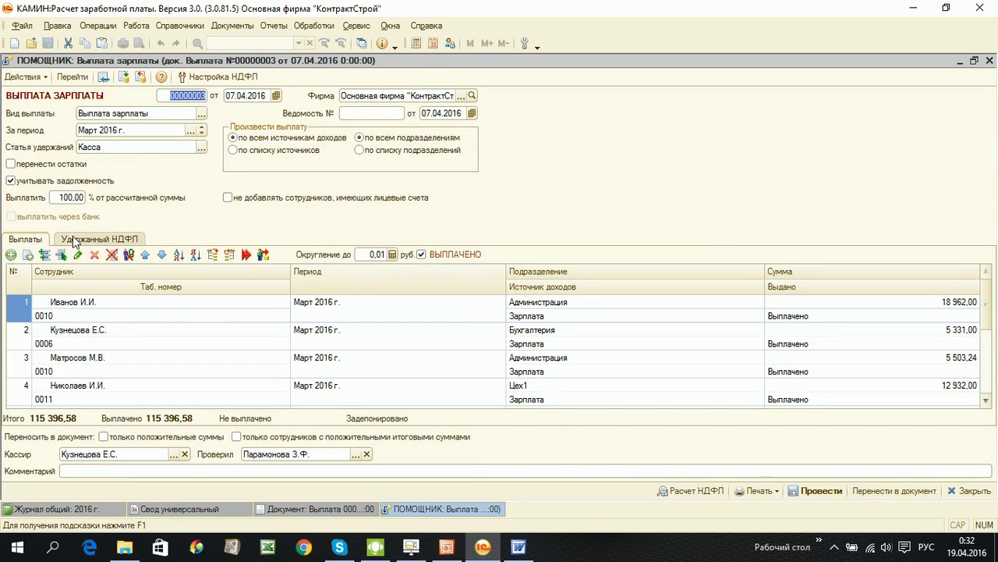
pyautogui.click(106, 242)
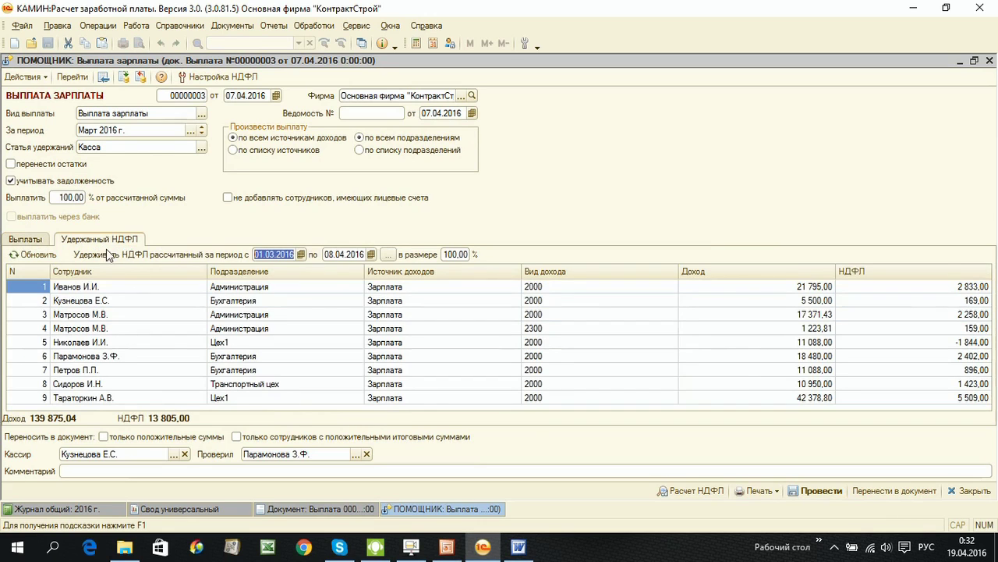
pyautogui.click(896, 318)
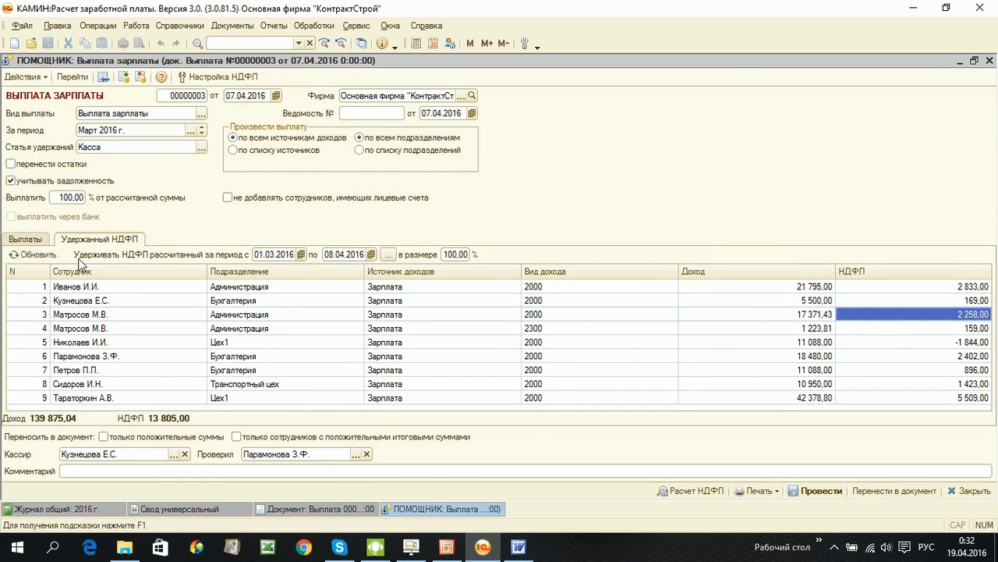
pyautogui.doubleClick(892, 304)
pyautogui.click(889, 328)
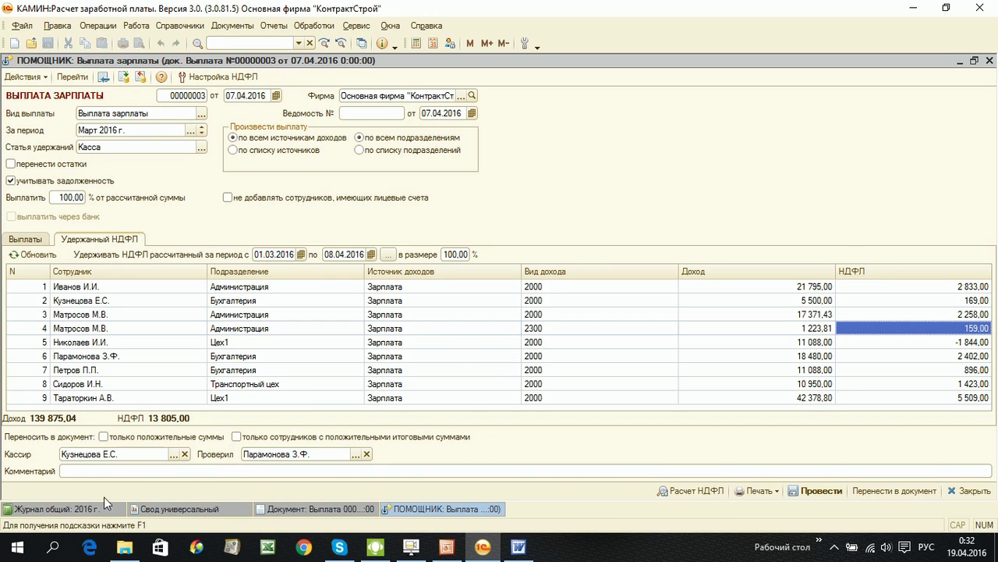
# Reopen the 30.03.2016 НДФЛ calculation from the journal and check its income payment date.
pyautogui.click(84, 510)
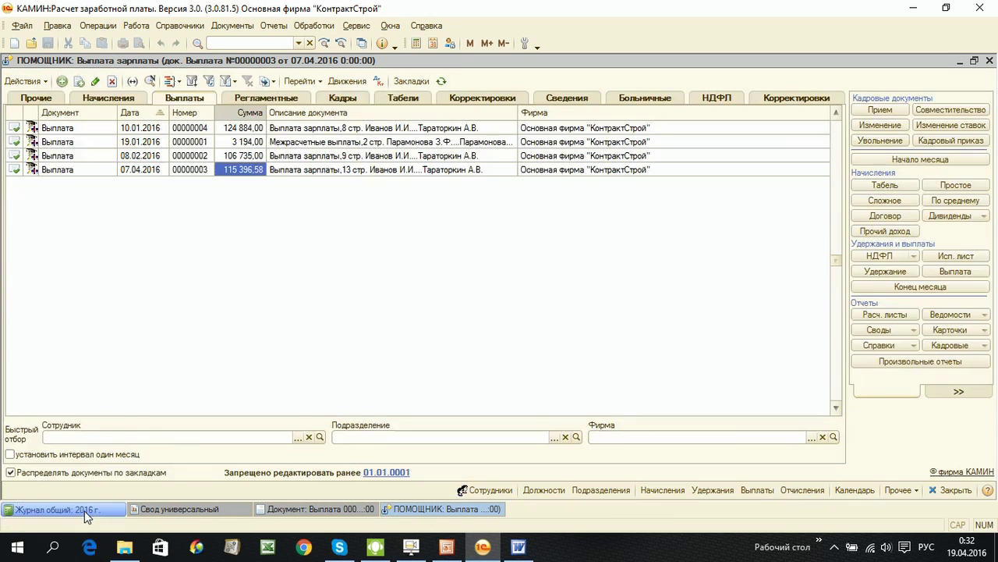
pyautogui.click(706, 97)
pyautogui.doubleClick(460, 141)
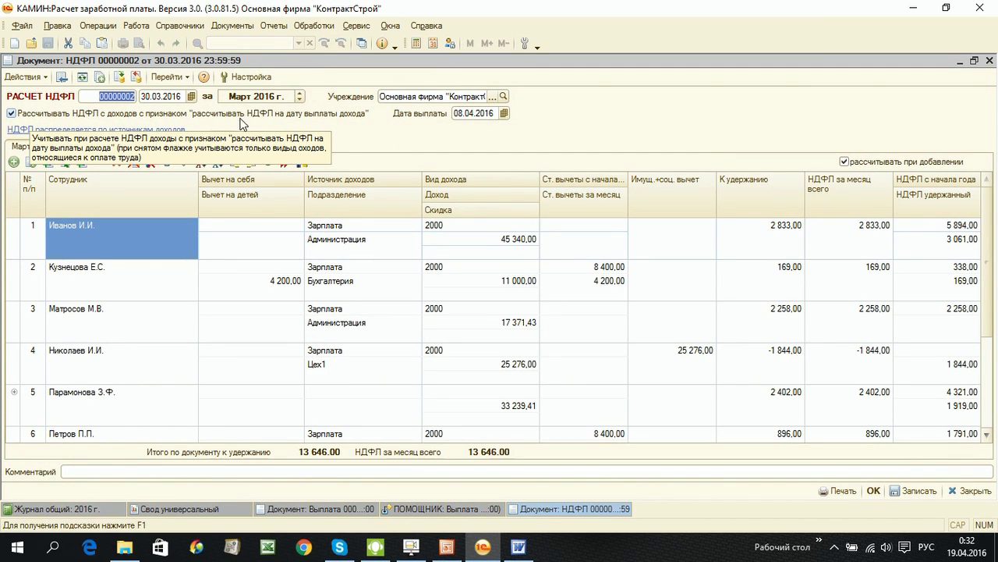
pyautogui.click(491, 114)
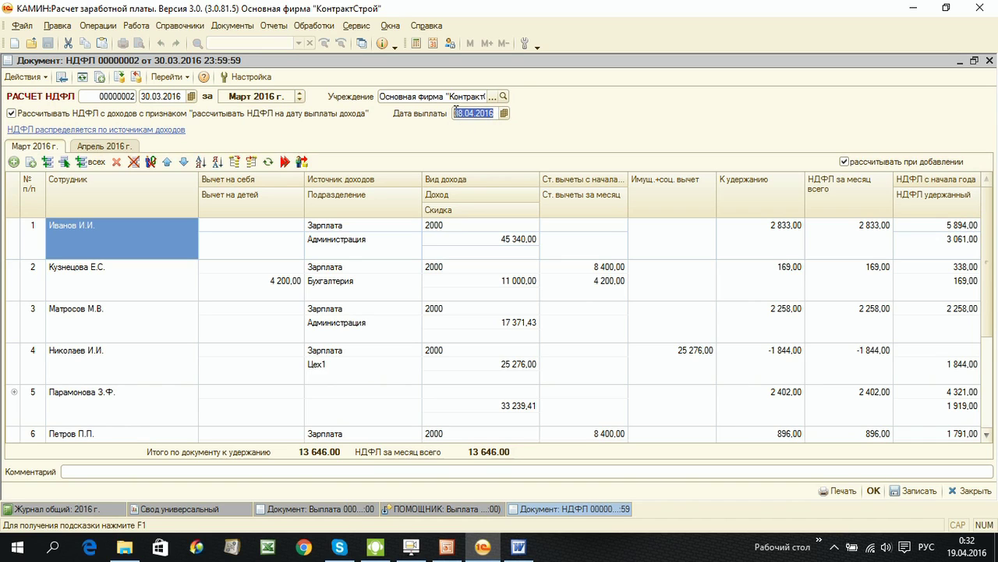
# In the salary payment assistant, set the end of the withheld НДФЛ period to 07.04.2016 and refresh the table.
pyautogui.click(415, 505)
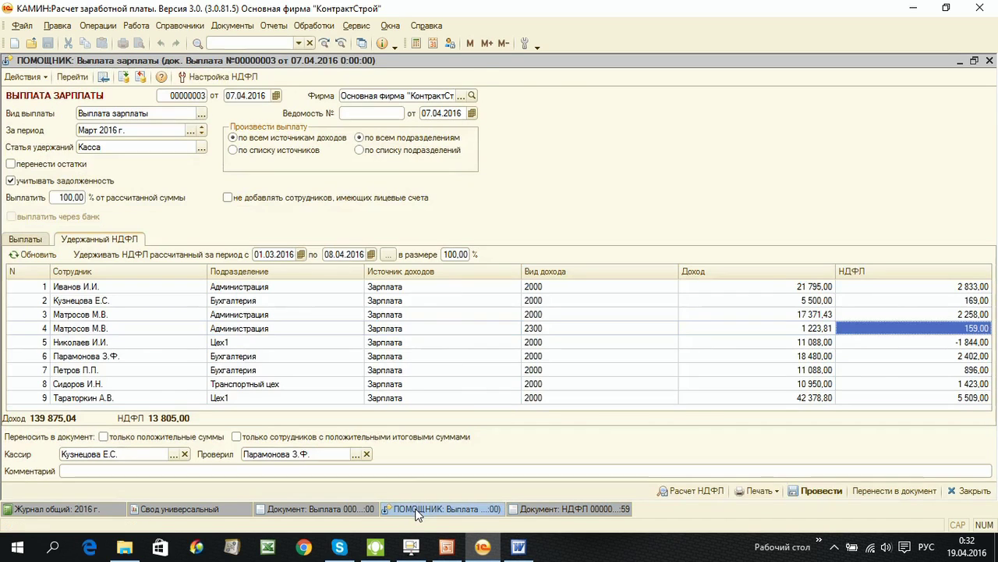
pyautogui.click(140, 76)
pyautogui.doubleClick(351, 255)
pyautogui.write('07.04.2016')
pyautogui.press('Return')
pyautogui.click(33, 254)
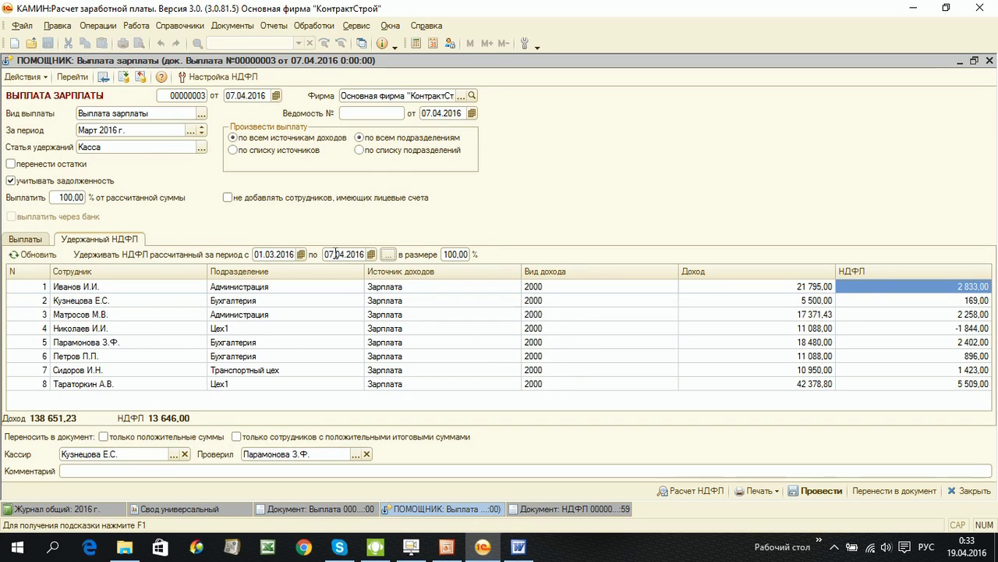
# Set the end of the withheld НДФЛ period to 08.04.2016 and refresh the table.
pyautogui.click(371, 255)
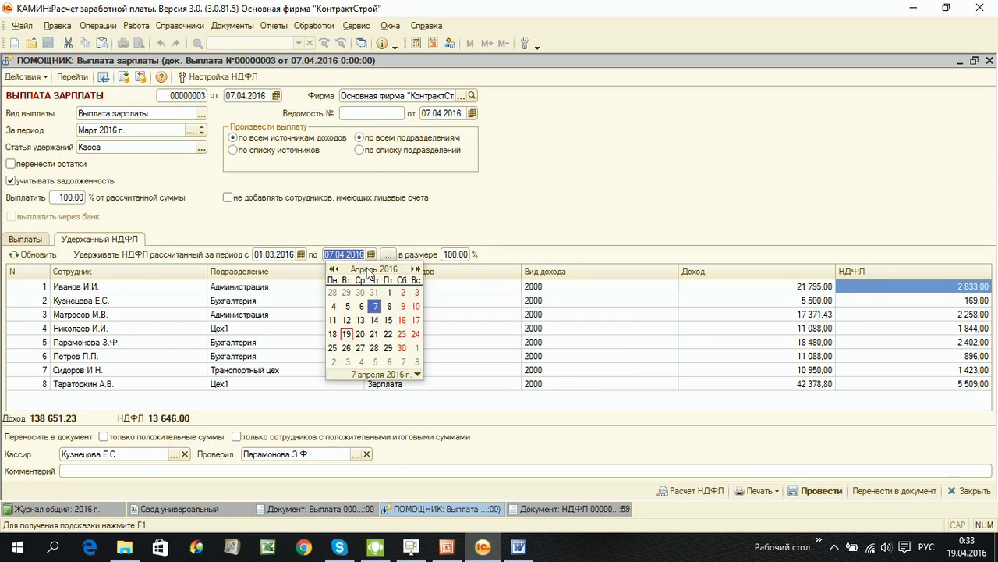
pyautogui.click(390, 307)
pyautogui.click(32, 255)
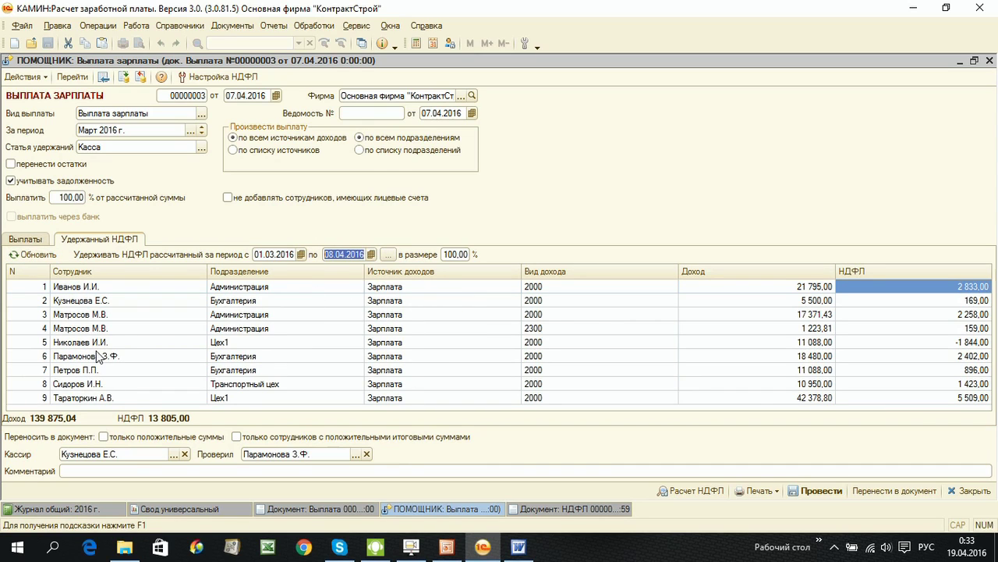
# Check the employee's withheld НДФЛ rows for income codes 2000 and 2300, and post the salary payout.
pyautogui.click(120, 315)
pyautogui.click(546, 330)
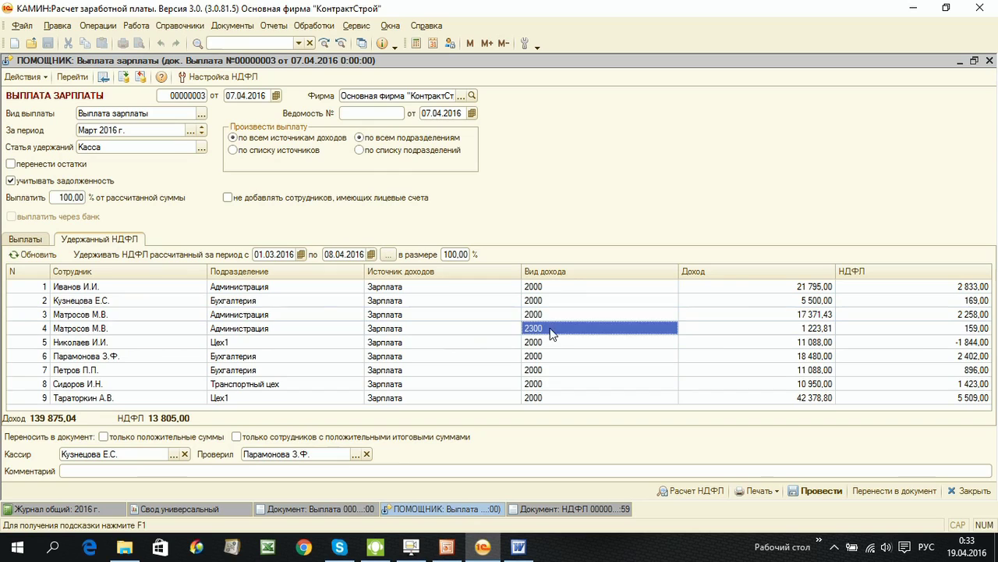
pyautogui.click(912, 331)
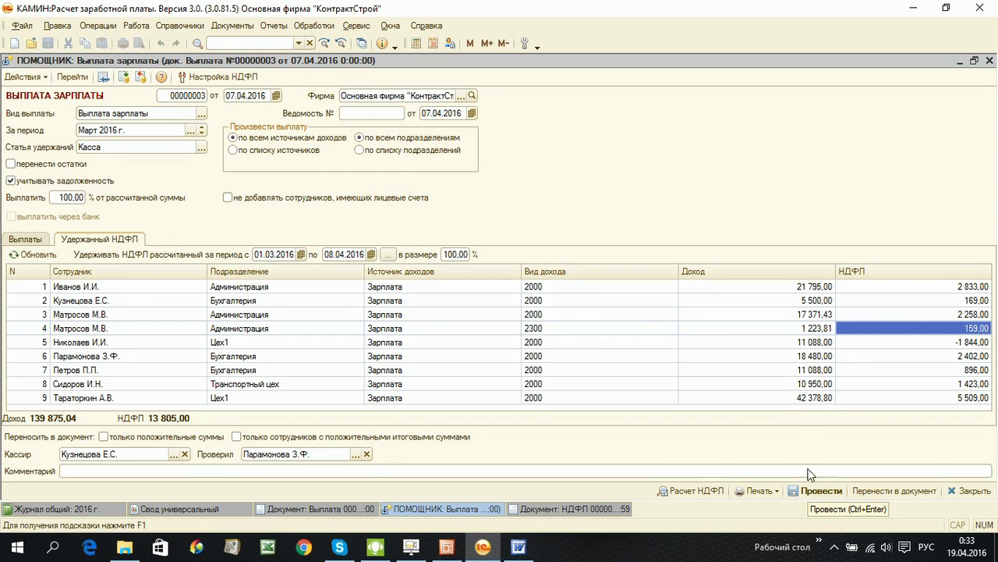
pyautogui.click(885, 344)
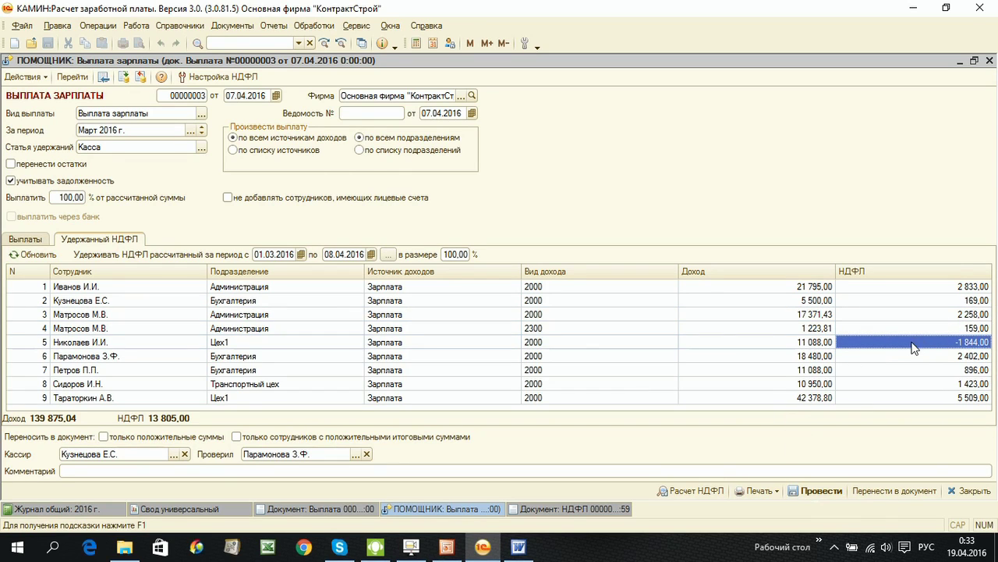
pyautogui.click(821, 491)
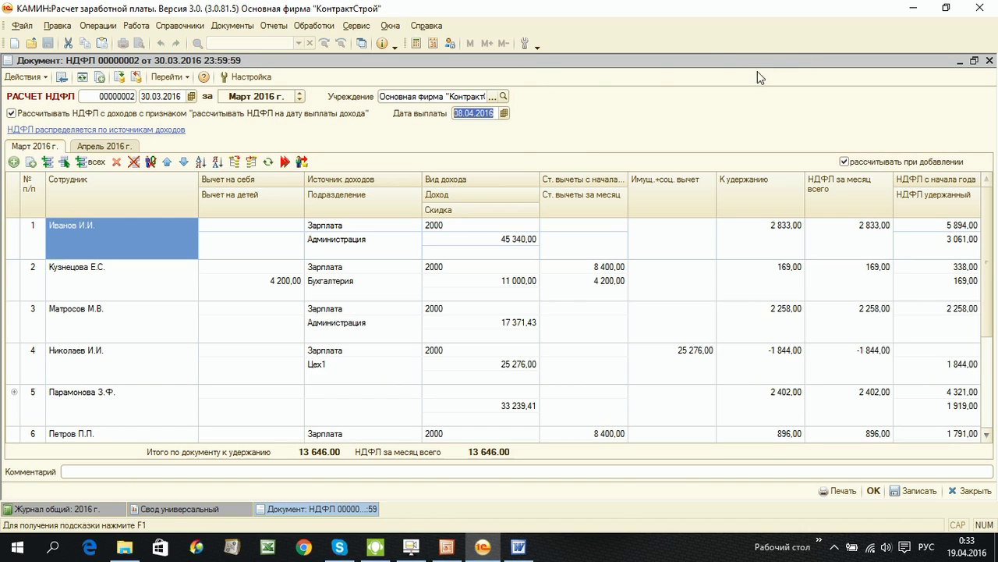
# Close the НДФЛ calculation and create a 6-НДФЛ form for 1 квартал 2016 that includes НДФЛ withholdings up to 08.04.2016.
pyautogui.click(991, 60)
pyautogui.click(967, 390)
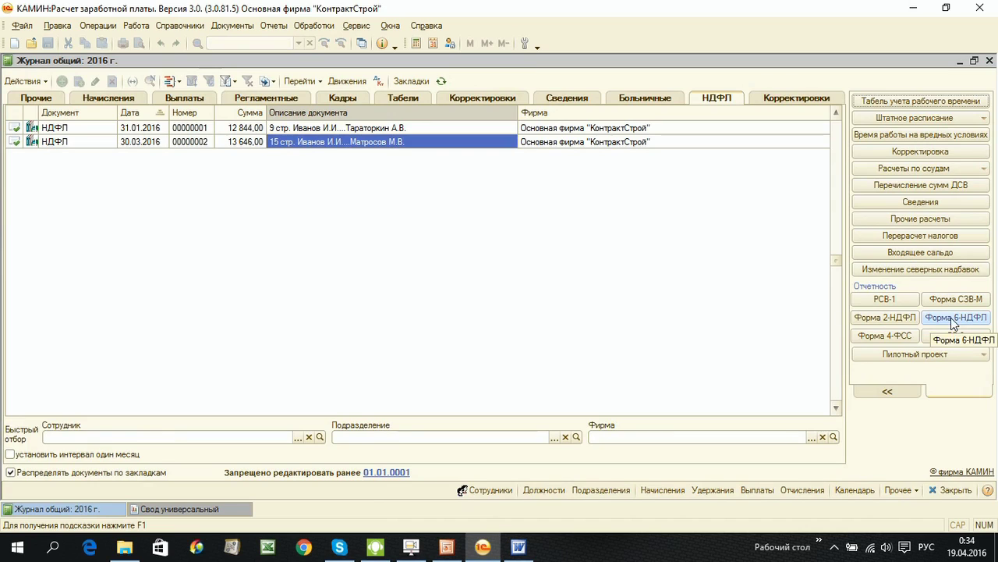
pyautogui.click(950, 317)
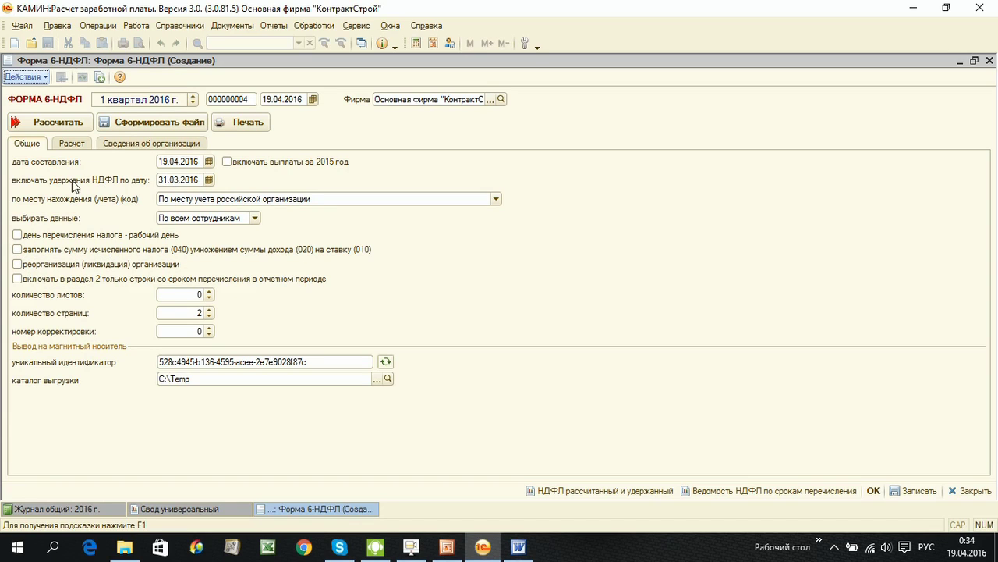
pyautogui.click(173, 181)
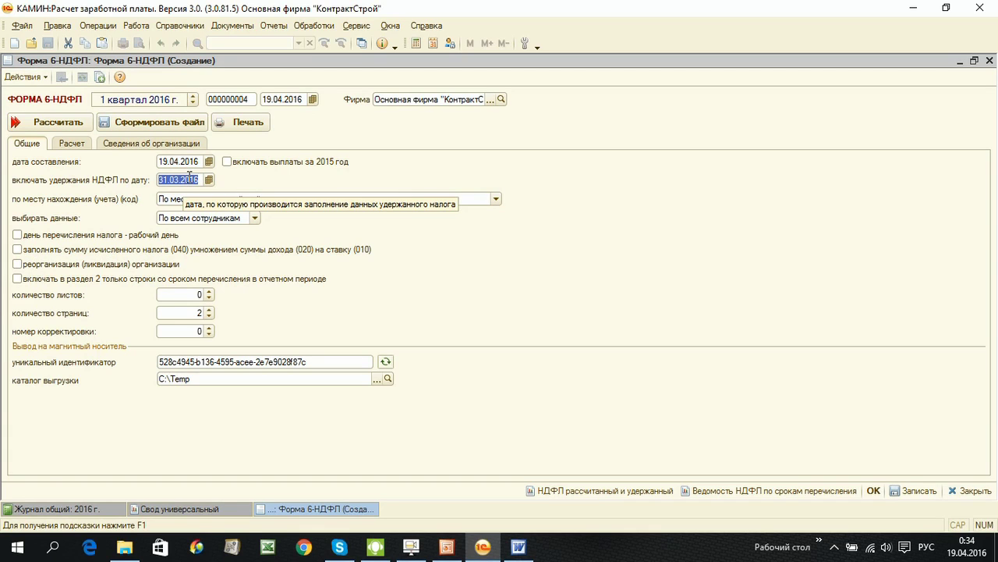
pyautogui.write('08.04.')
pyautogui.press('Return')
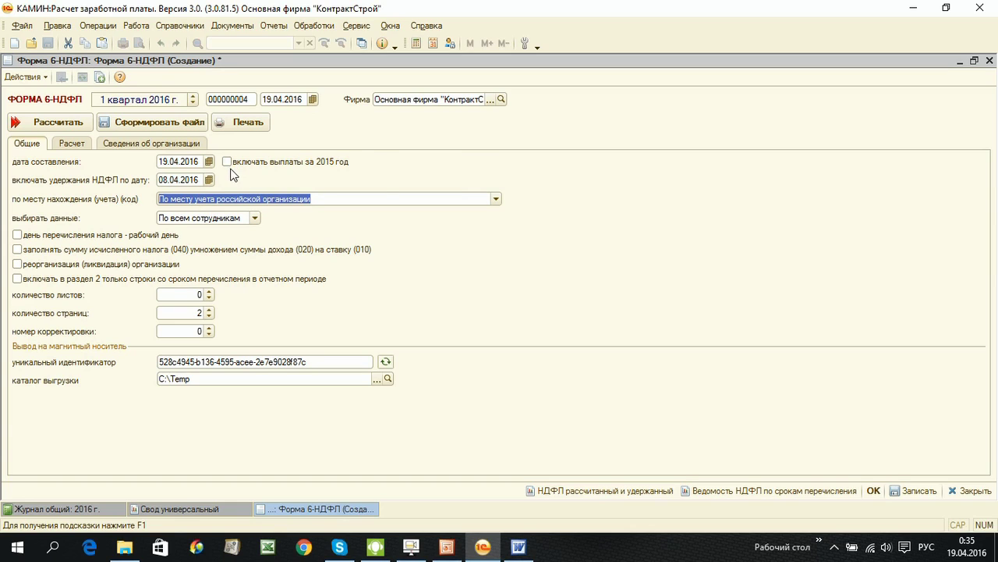
# Include 2015 payments, restrict section 2 to rows with transfer deadlines in the reporting period, and calculate the 6-НДФЛ form to review its figures.
pyautogui.click(227, 162)
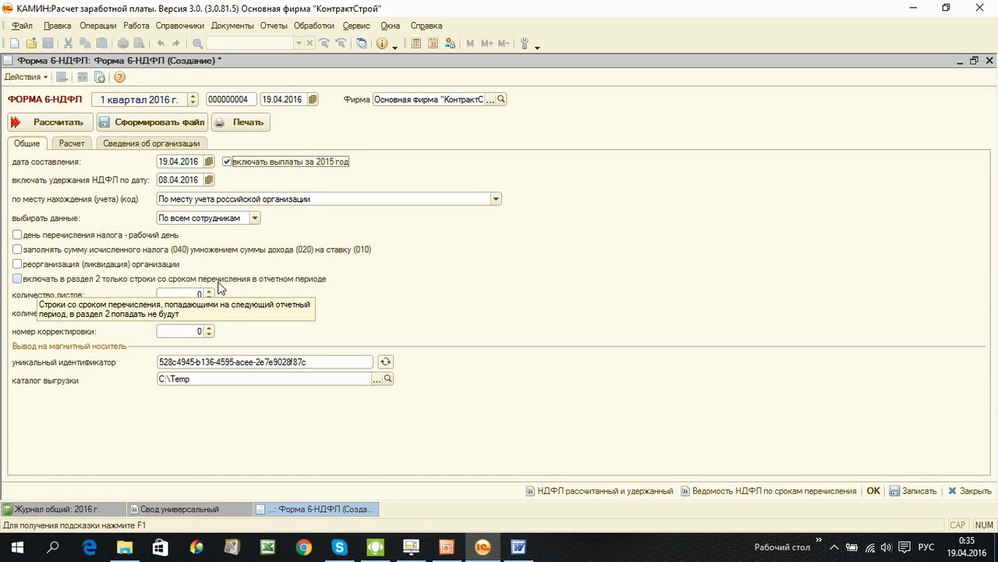
pyautogui.click(17, 278)
pyautogui.click(59, 122)
pyautogui.click(72, 143)
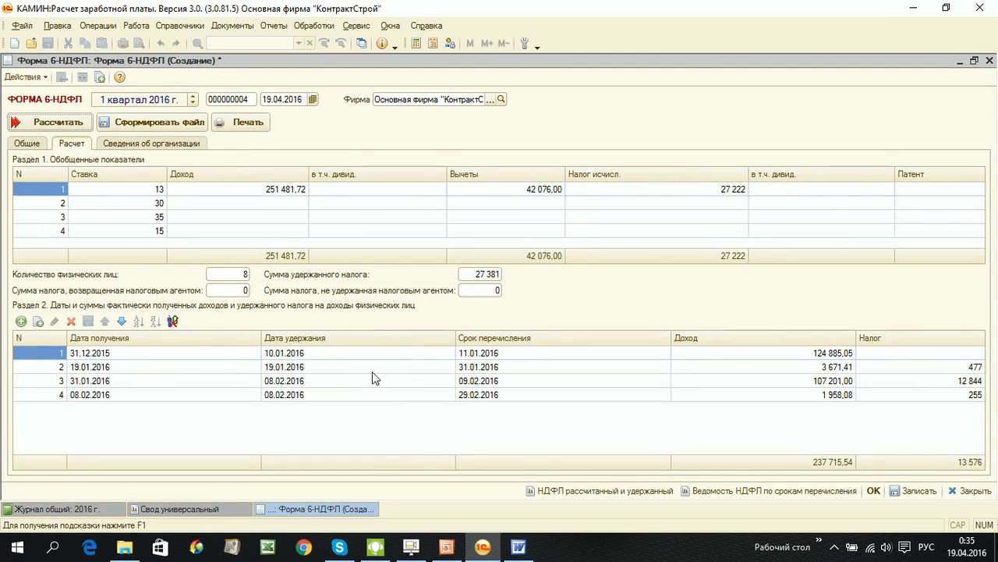
# Examine the receipt and withholding dates of the first three rows in section 2 of the 6-НДФЛ form.
pyautogui.click(162, 354)
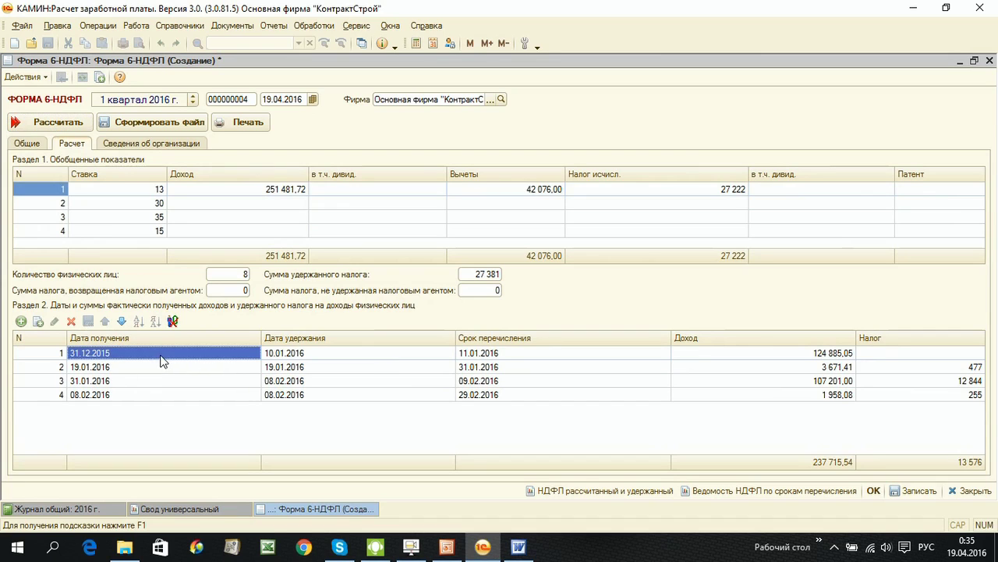
pyautogui.click(373, 355)
pyautogui.click(164, 354)
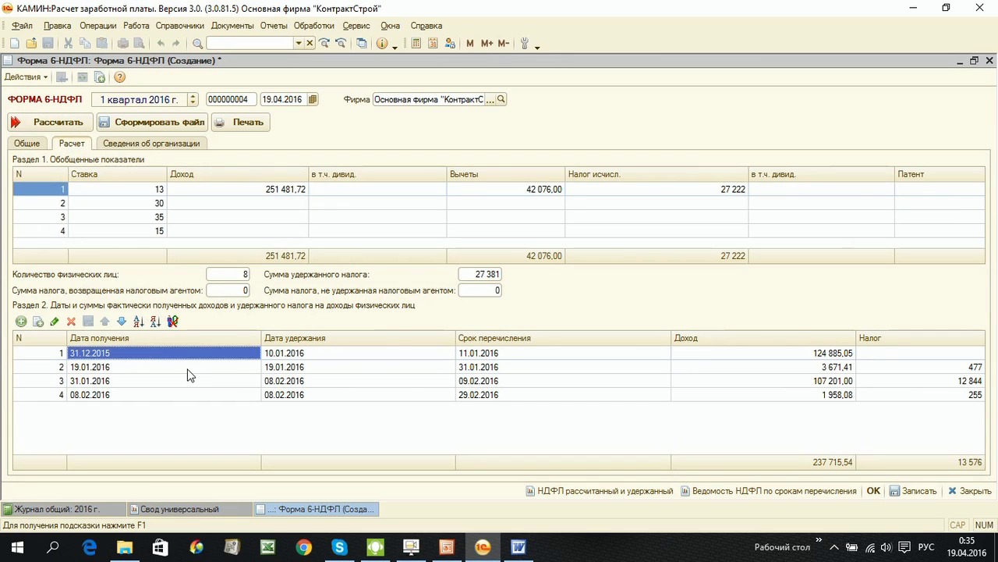
pyautogui.click(186, 369)
pyautogui.click(188, 383)
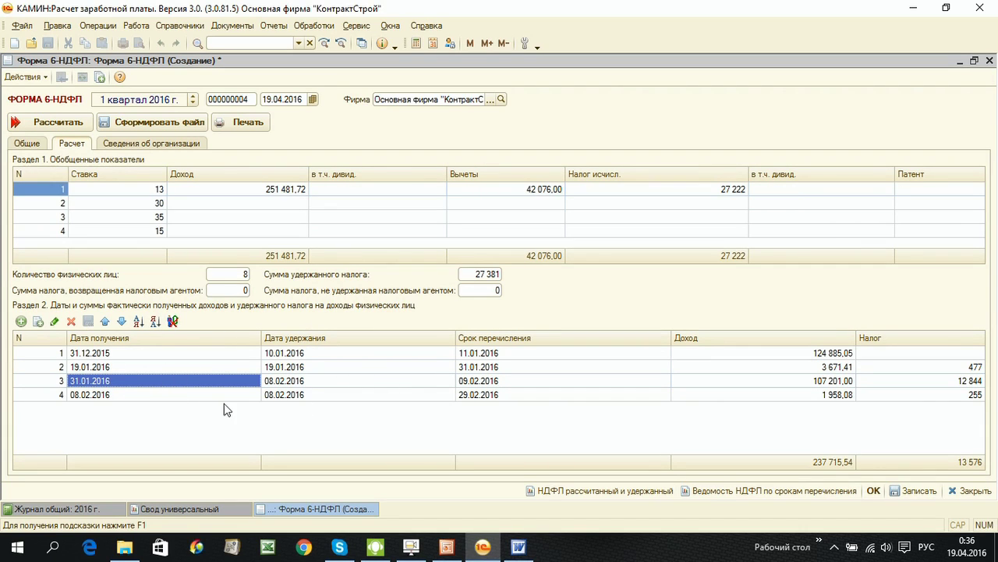
# Stop restricting section 2 to rows with transfer deadlines in the reporting period, recalculate the form and check the 31.03.2016 row.
pyautogui.click(37, 145)
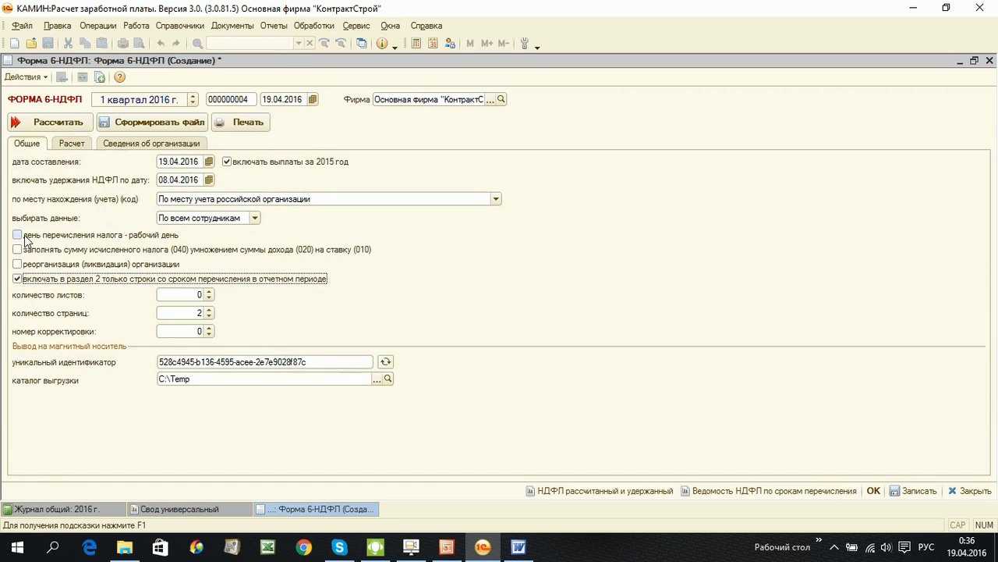
pyautogui.click(17, 279)
pyautogui.click(63, 122)
pyautogui.click(146, 408)
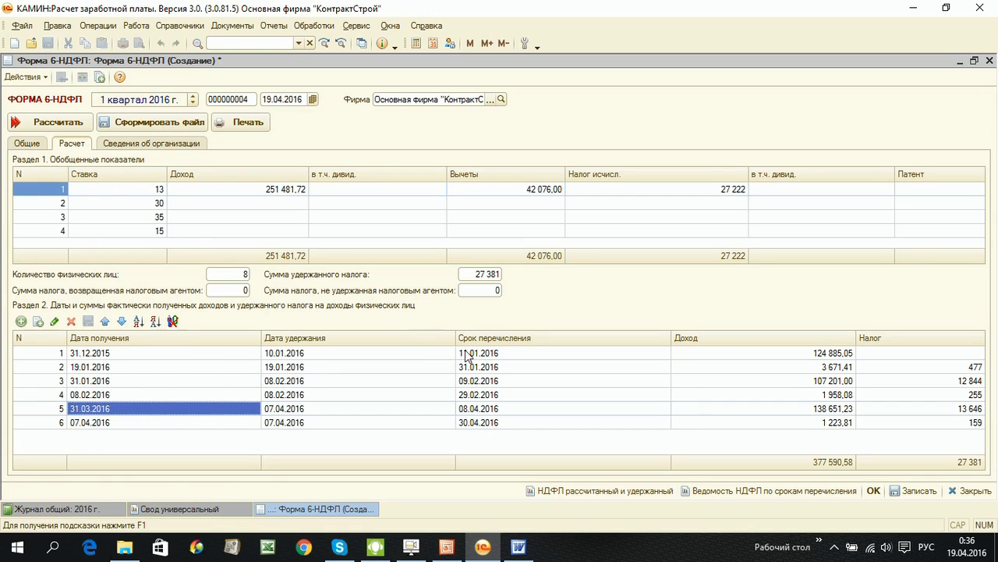
# Review the 31.12.2015 and 19.01.2016 rows of section 2 and the 13% deductions and calculated tax in section 1.
pyautogui.click(195, 352)
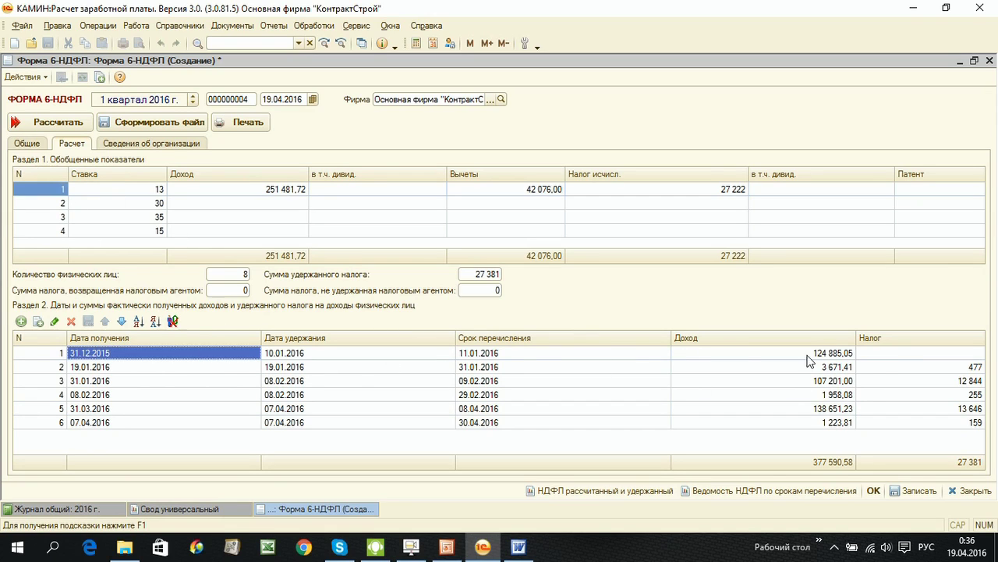
pyautogui.doubleClick(896, 353)
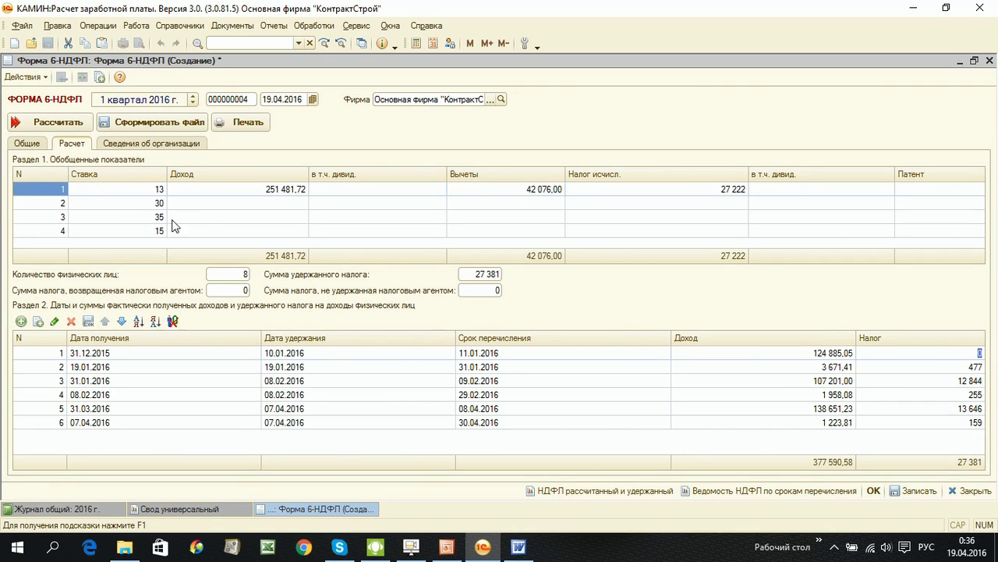
pyautogui.click(450, 196)
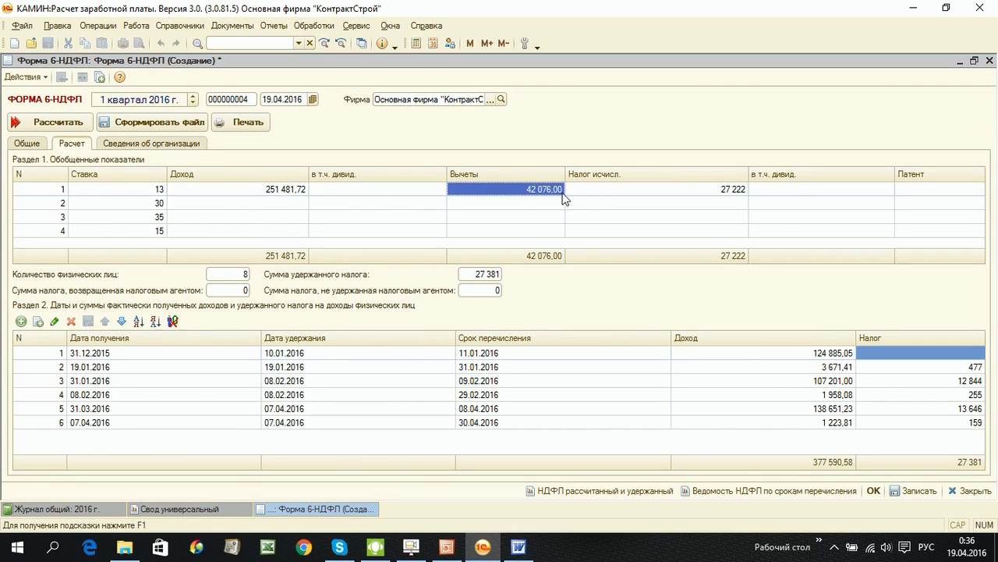
pyautogui.click(596, 194)
pyautogui.click(42, 145)
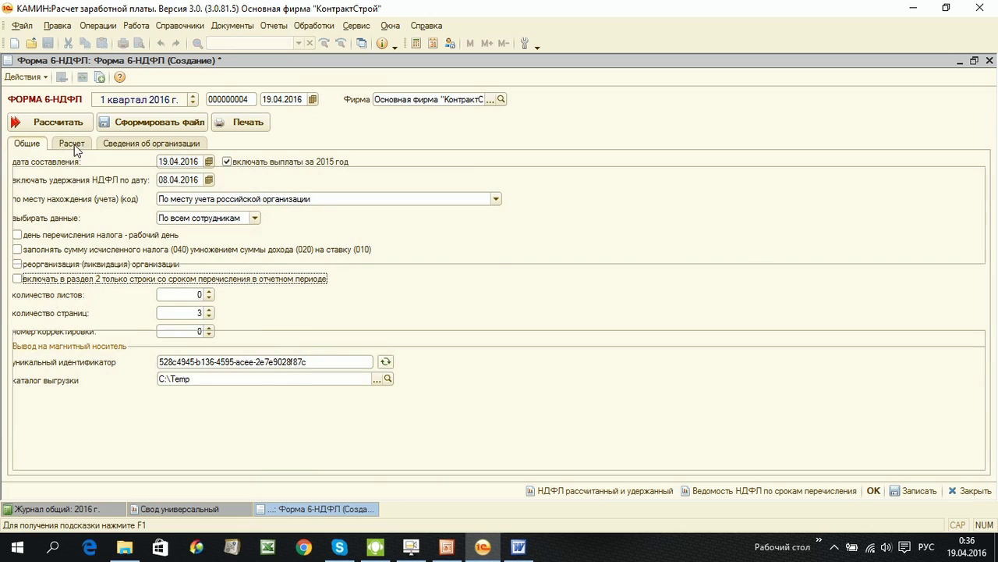
pyautogui.click(74, 144)
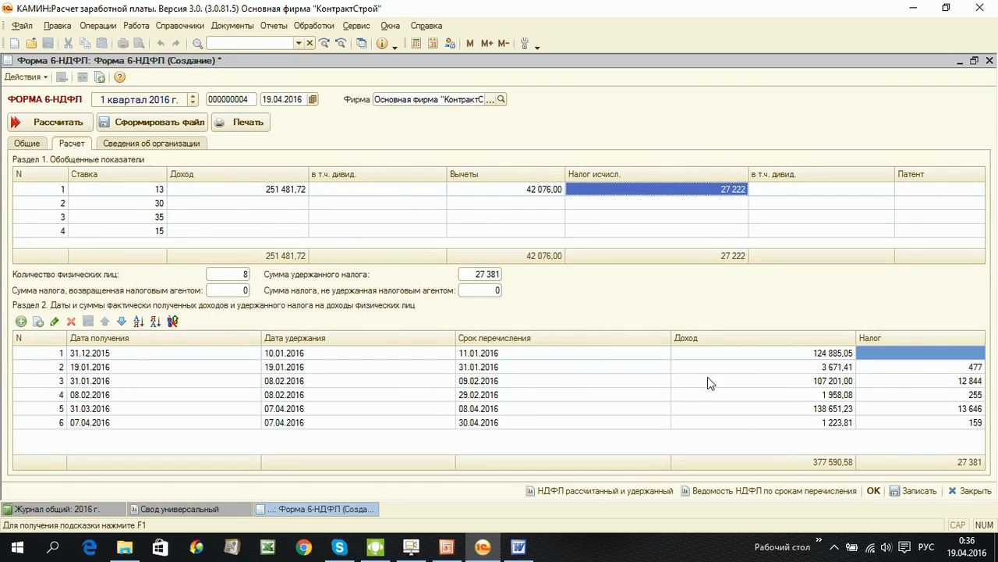
pyautogui.click(156, 366)
pyautogui.click(431, 372)
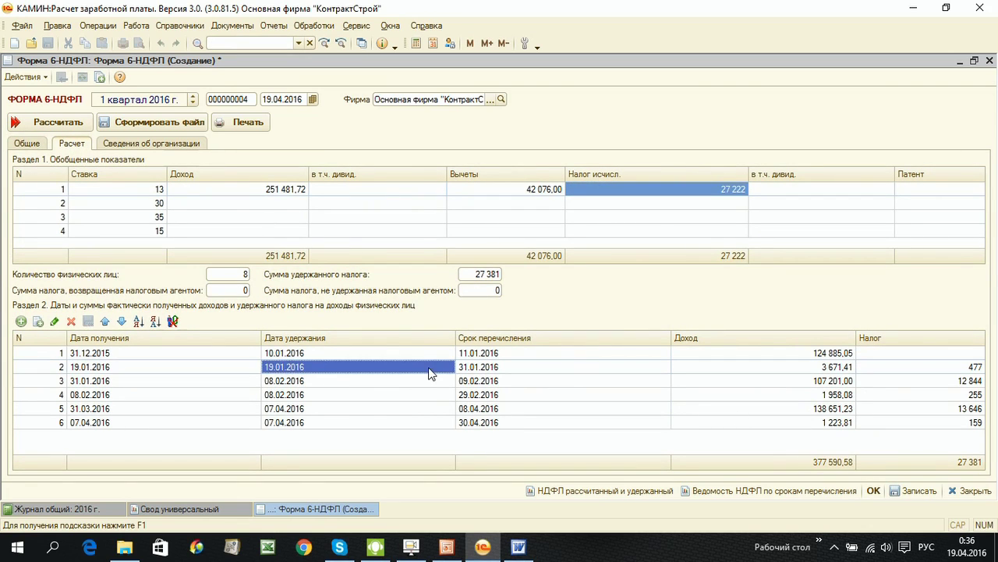
pyautogui.click(504, 370)
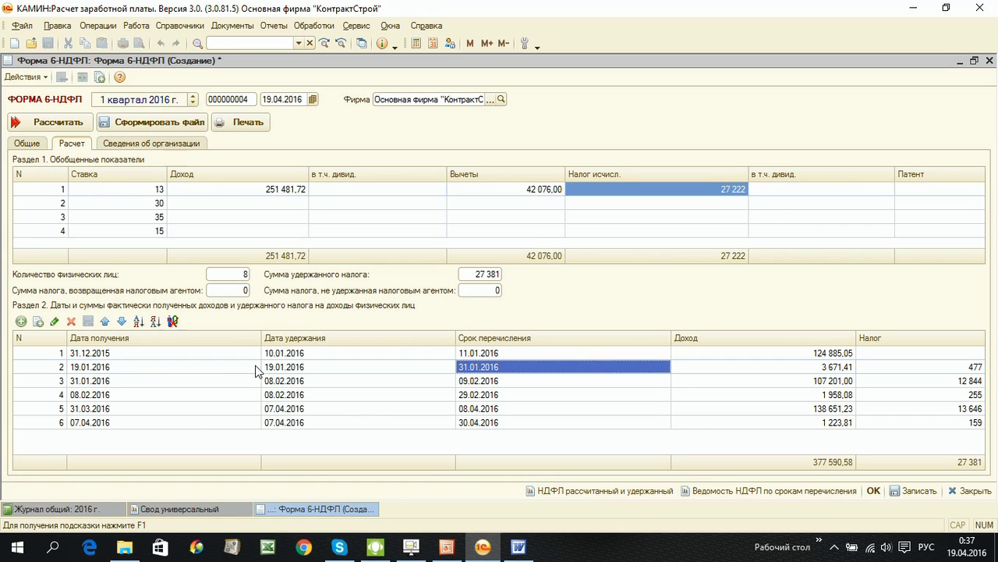
# Generate the Свод НДФЛ report for 01.01.2016 to 31.12.2016, grouped by Сотрудник and Месяц.
pyautogui.click(274, 25)
pyautogui.moveTo(305, 127)
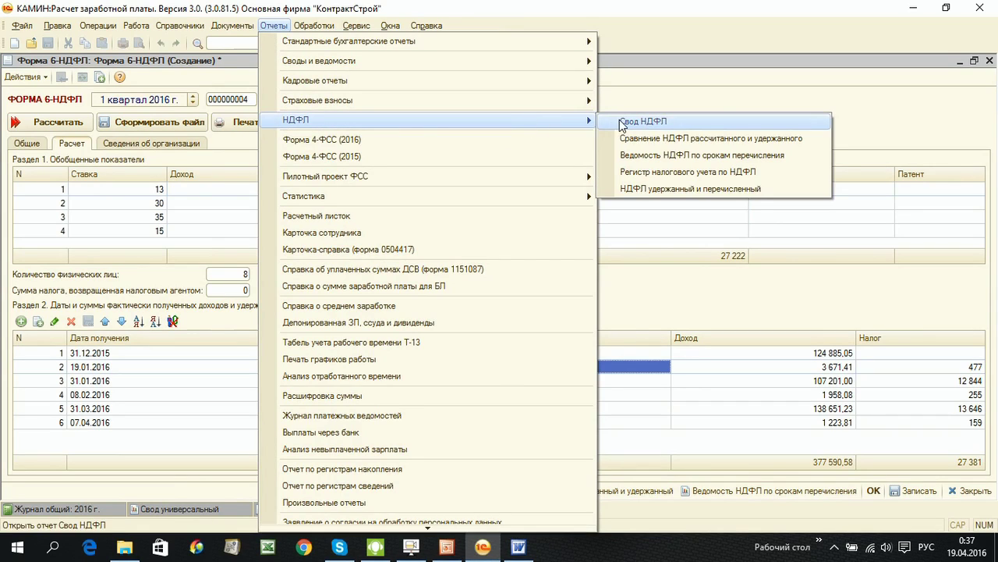
pyautogui.click(643, 122)
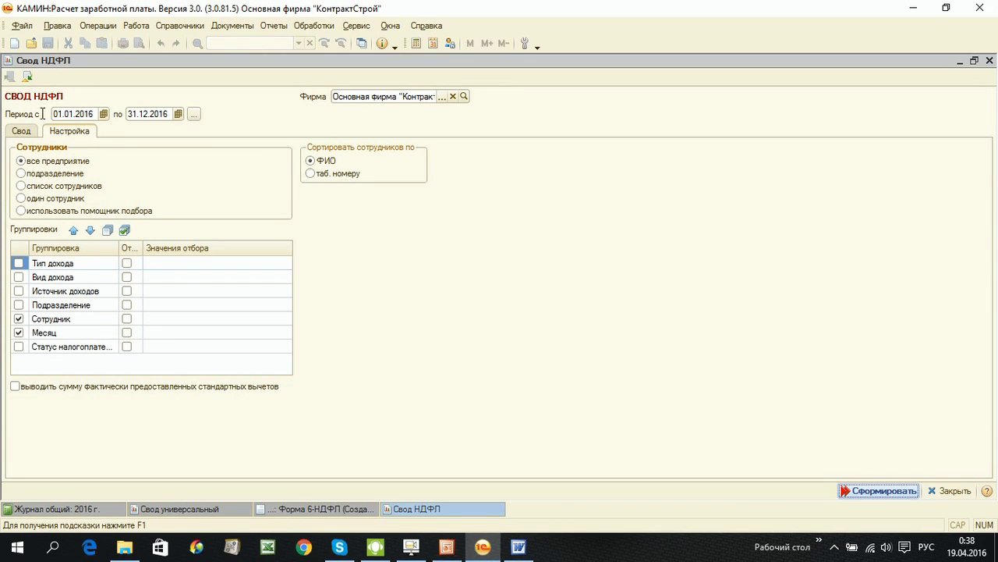
pyautogui.click(49, 320)
pyautogui.click(48, 334)
pyautogui.click(878, 491)
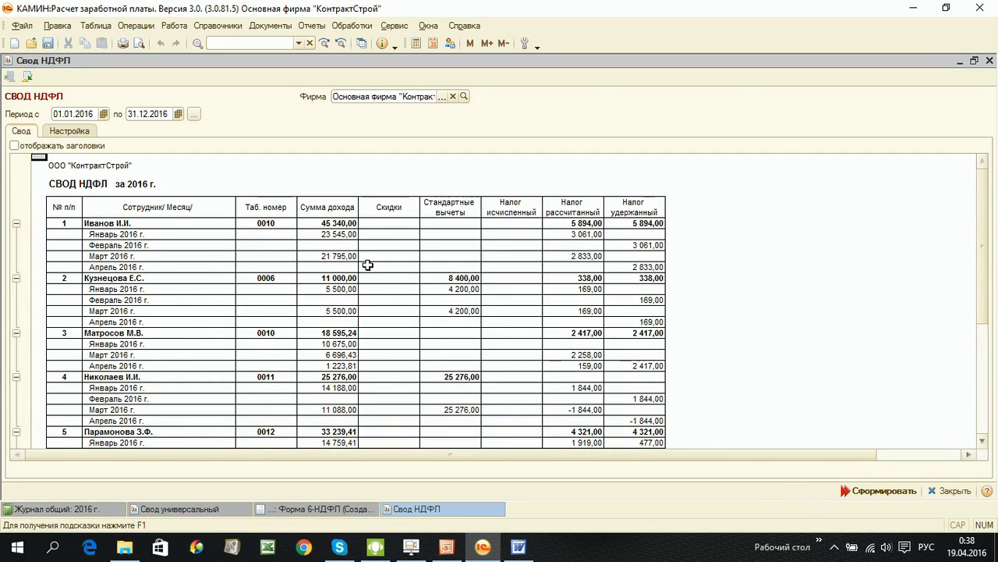
# Compare the first employee's January income with the calculated tax and check the total income and monthly rows in the report.
pyautogui.click(336, 235)
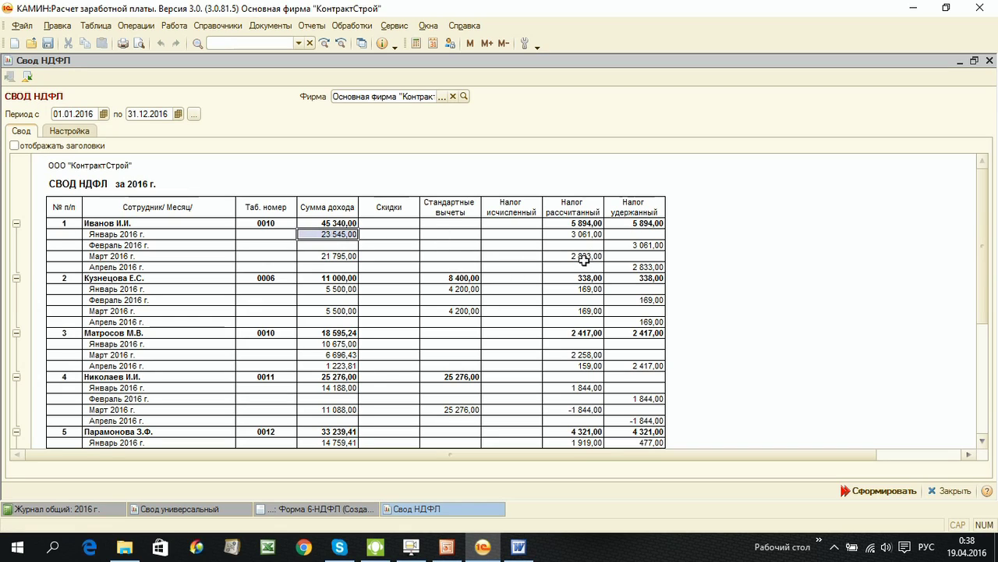
pyautogui.click(577, 236)
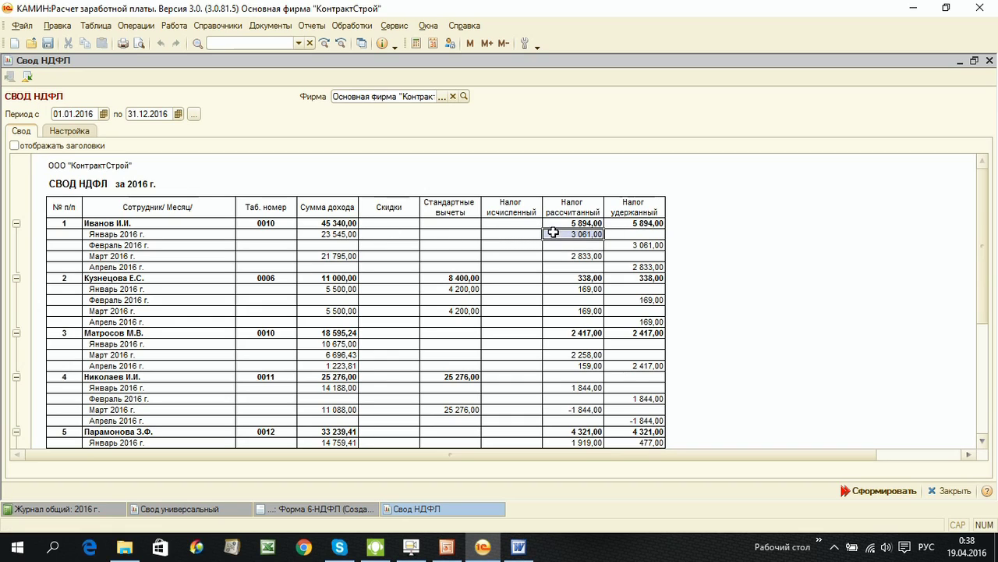
pyautogui.click(333, 235)
pyautogui.click(581, 236)
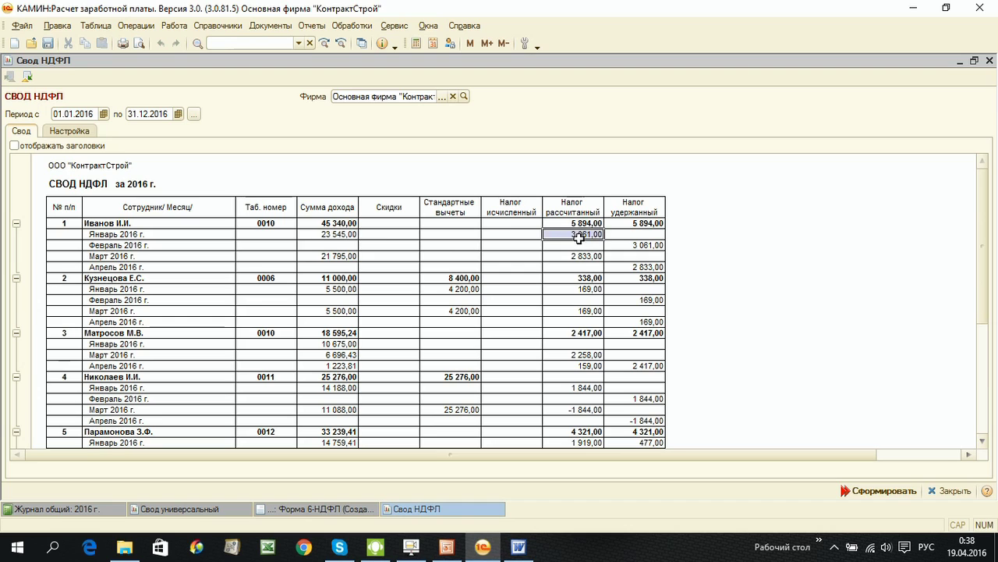
pyautogui.scroll(-6, 584, 244)
pyautogui.scroll(6, 584, 245)
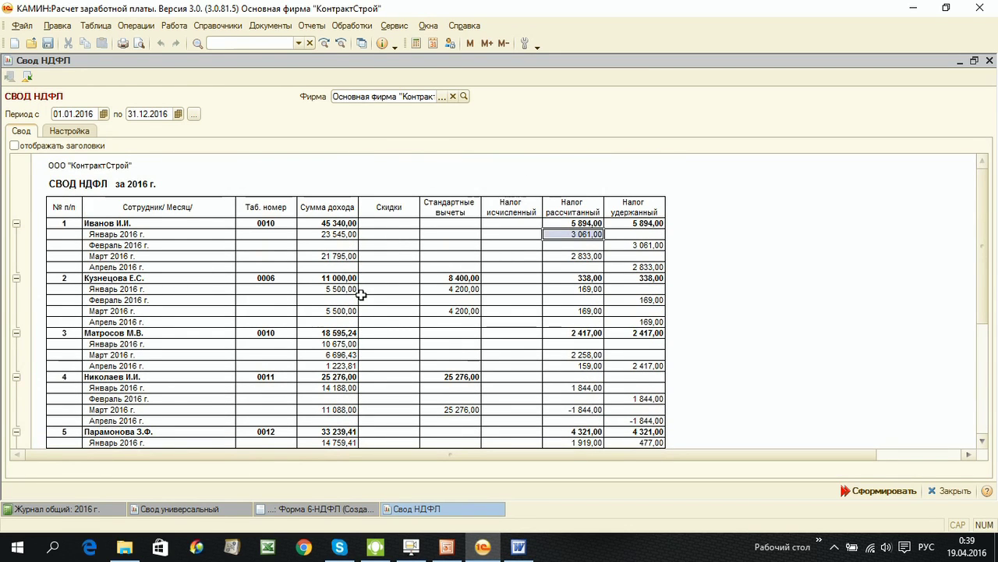
pyautogui.click(329, 227)
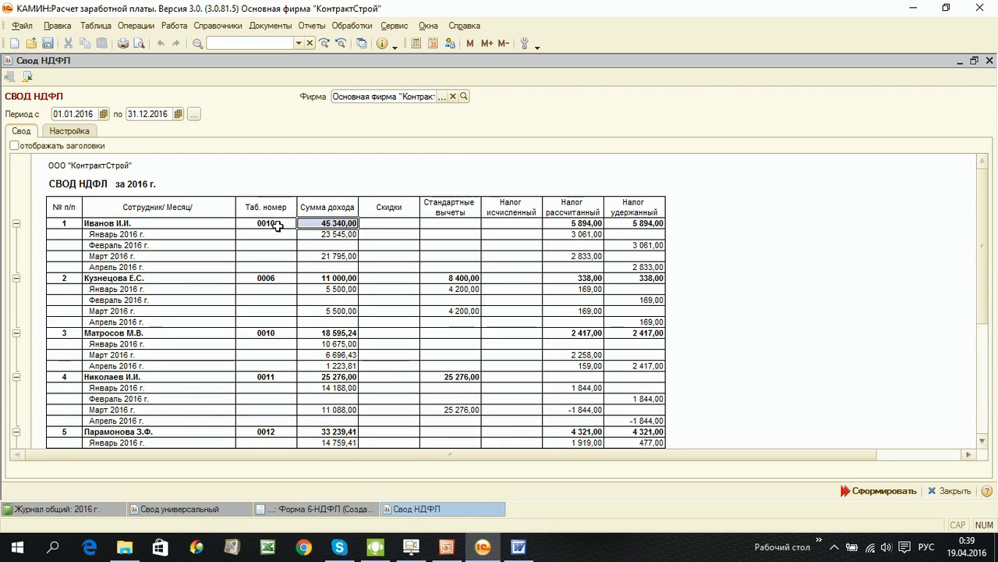
pyautogui.click(133, 244)
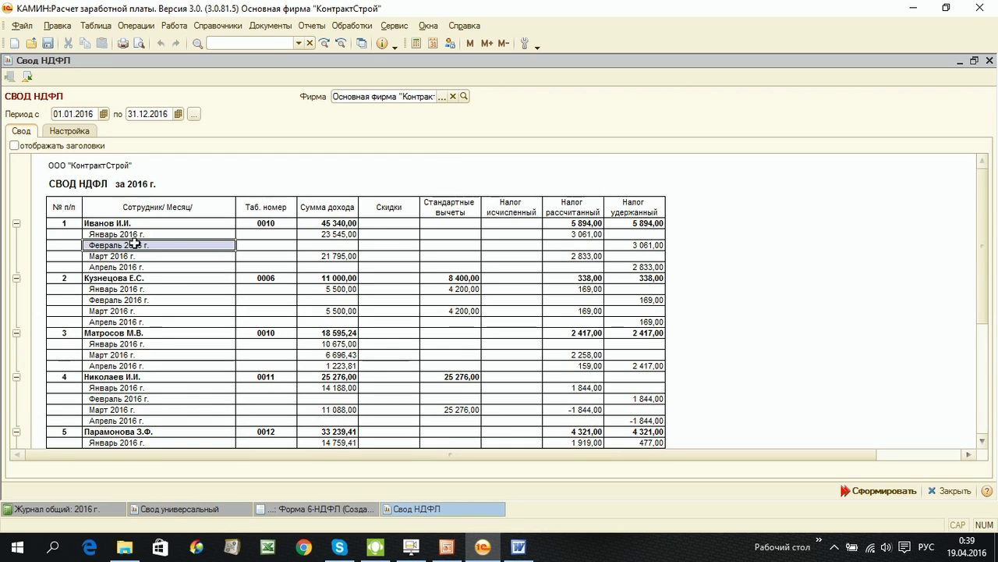
# Save the Свод НДФЛ report as an Excel sheet named Образец.xls in the ЕС 201604 folder.
pyautogui.click(48, 42)
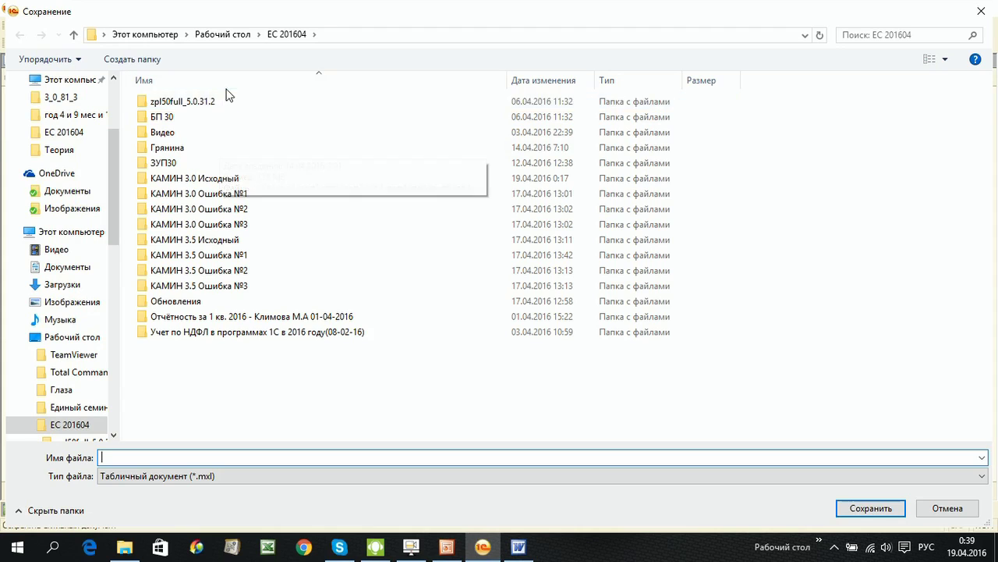
pyautogui.click(183, 477)
pyautogui.click(148, 349)
pyautogui.click(174, 347)
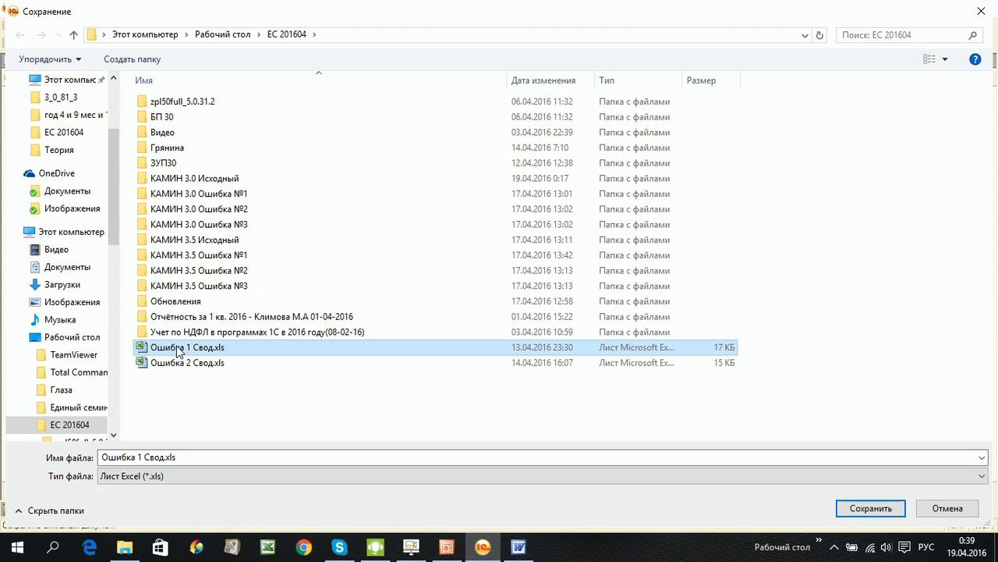
pyautogui.doubleClick(152, 457)
pyautogui.moveTo(152, 459); pyautogui.dragTo(88, 472)
pyautogui.write('Образец')
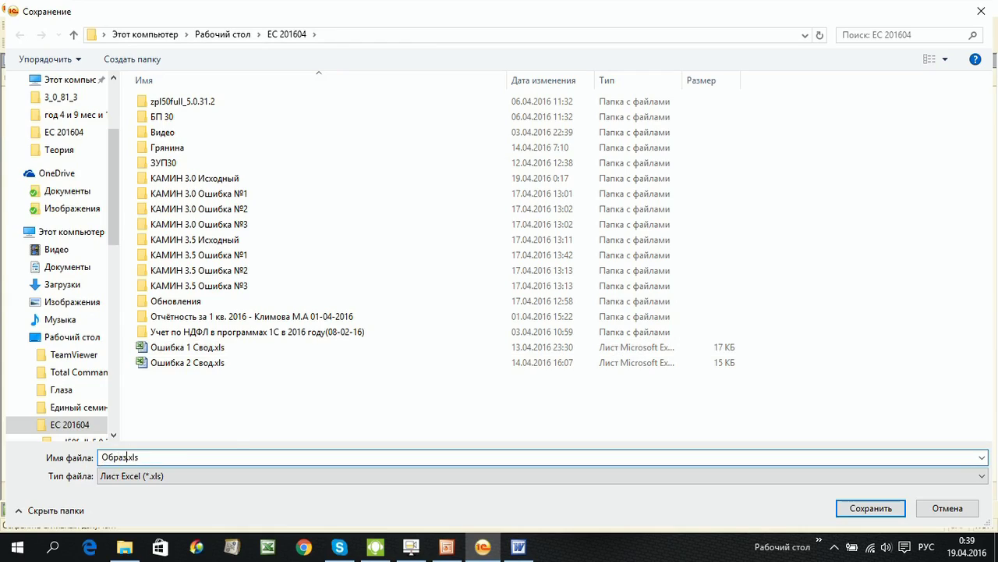
pyautogui.press('Return')
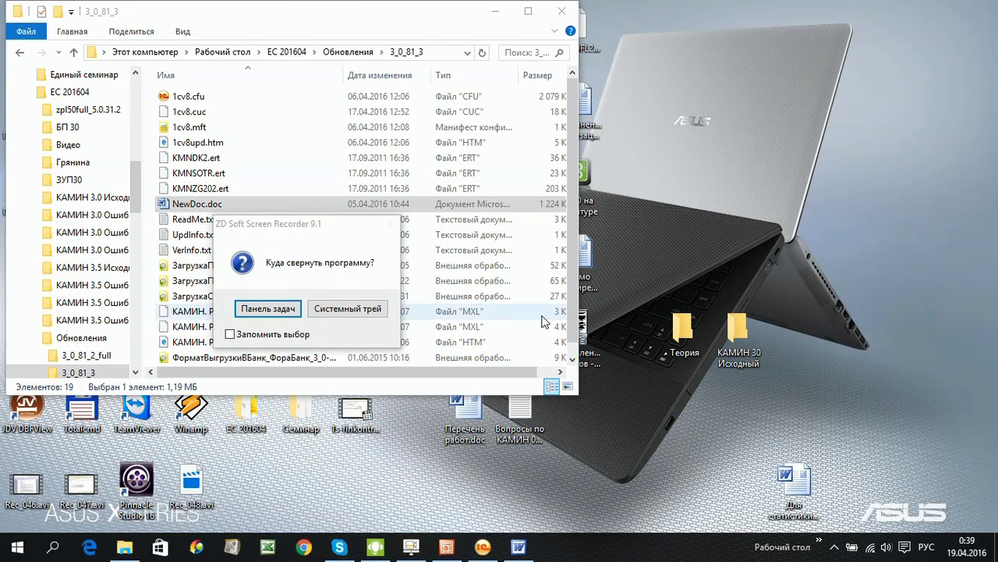
# Move the screen recorder's prompt aside, and open Образец.xls from the ЕС 201604 desktop folder in Excel.
pyautogui.moveTo(296, 224); pyautogui.dragTo(639, 369)
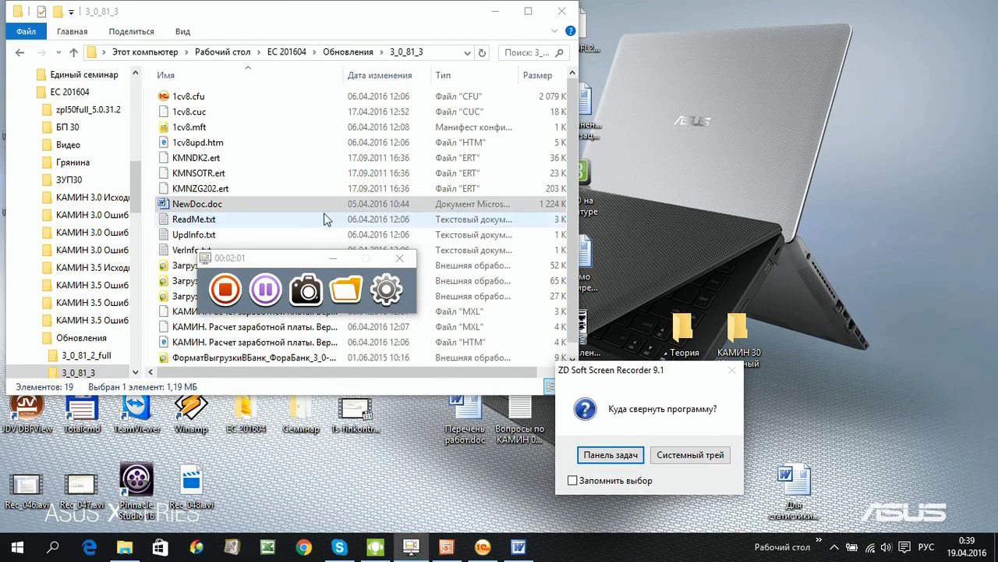
pyautogui.scroll(-1, 337, 220)
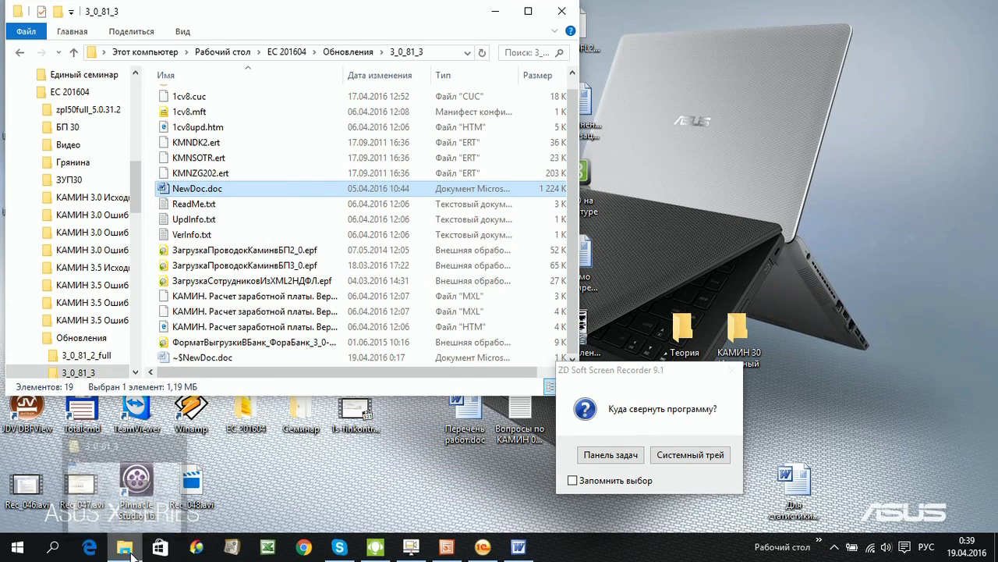
pyautogui.doubleClick(249, 428)
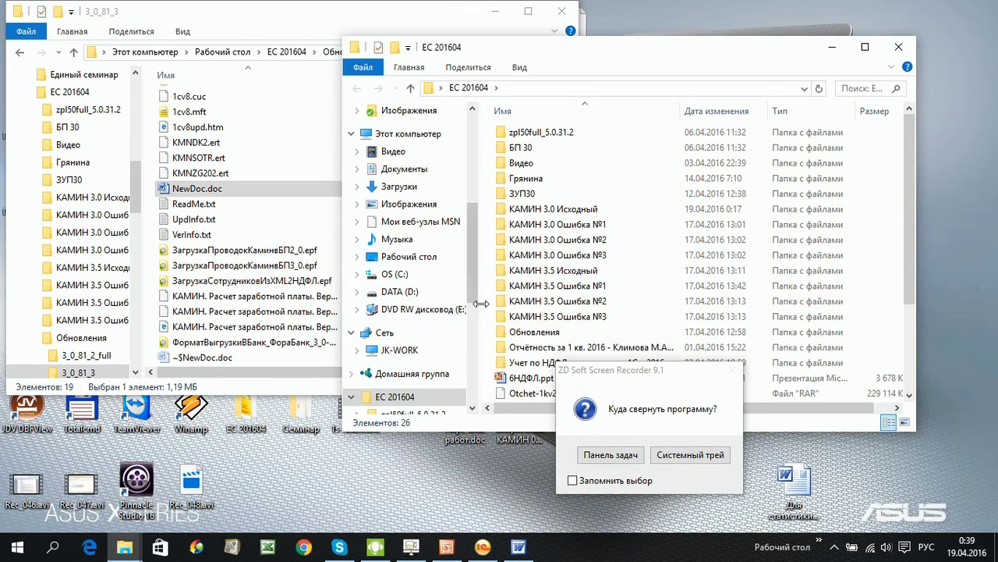
pyautogui.scroll(-3, 518, 368)
pyautogui.doubleClick(522, 347)
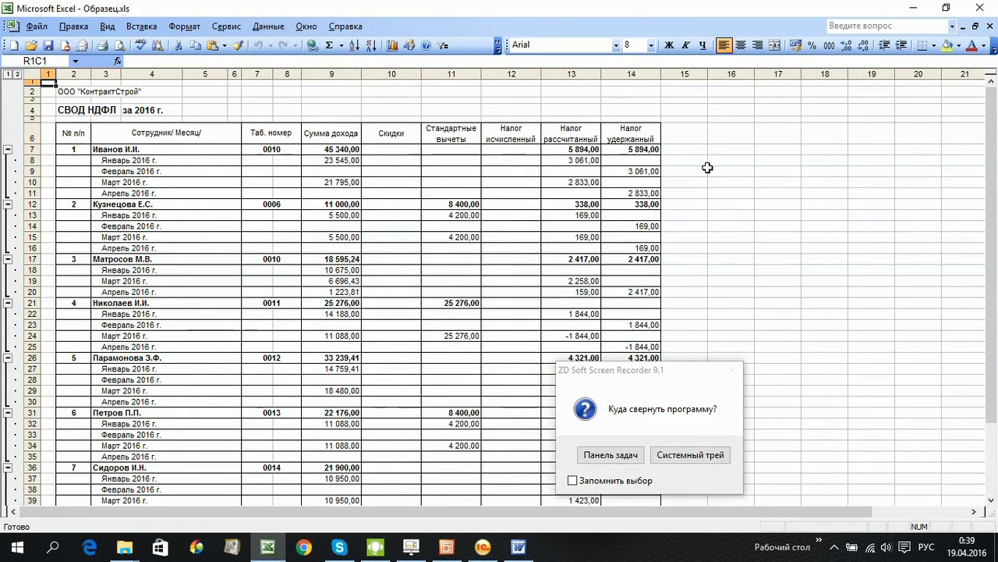
# In R7C15, enter a formula subtracting the first employee's Скидки from the total Сумма дохода.
pyautogui.click(669, 150)
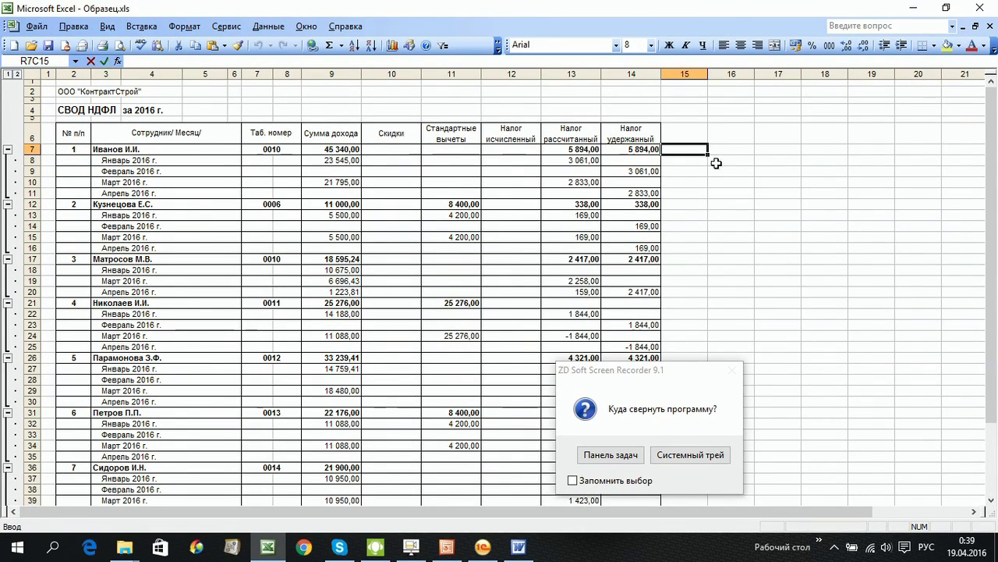
pyautogui.write('=')
pyautogui.click(335, 149)
pyautogui.write('-')
pyautogui.click(390, 149)
pyautogui.press('Return')
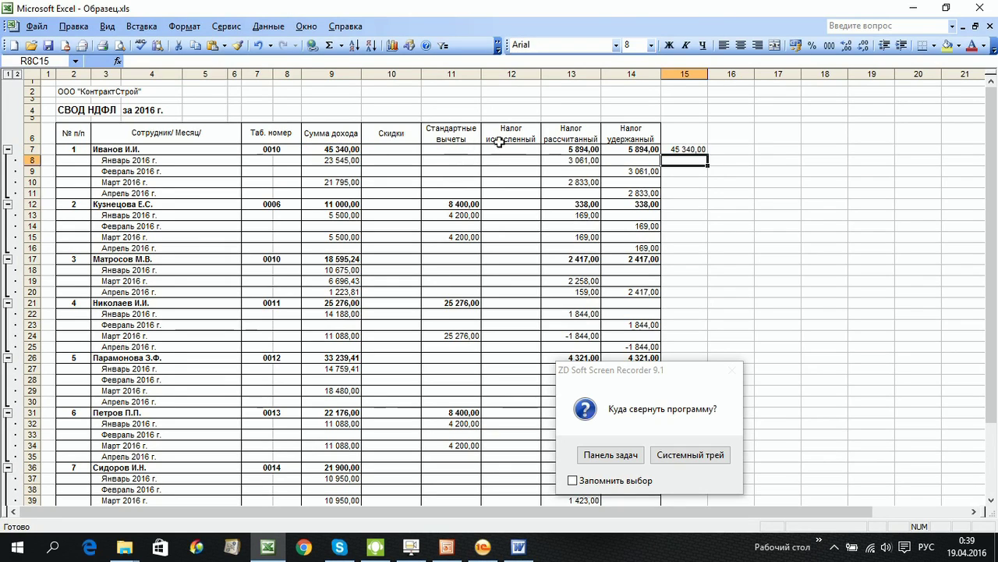
# In R7C16, calculate the first employee's 13% tax with the formula =RC[-1]*0,13.
pyautogui.click(739, 148)
pyautogui.write('=')
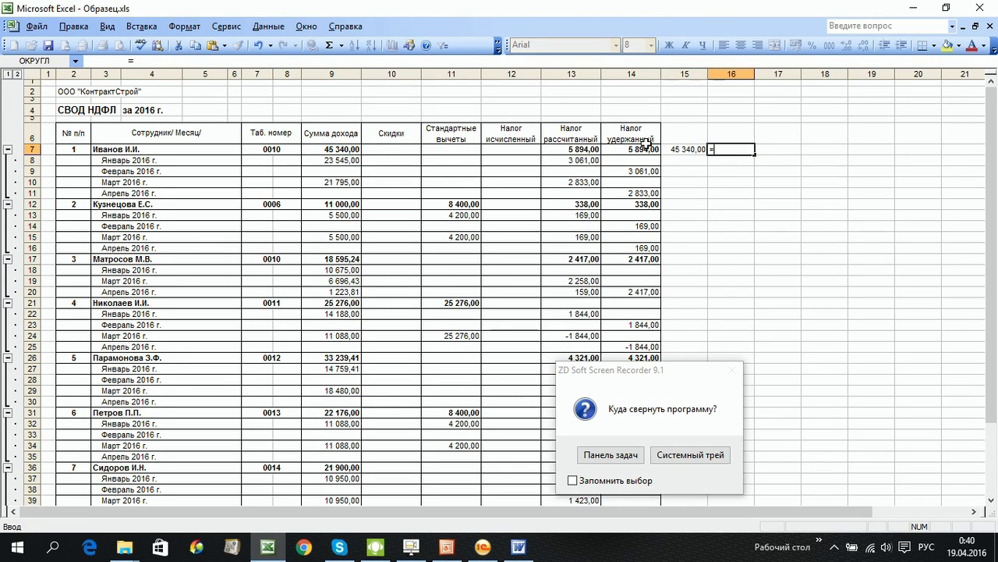
pyautogui.click(683, 149)
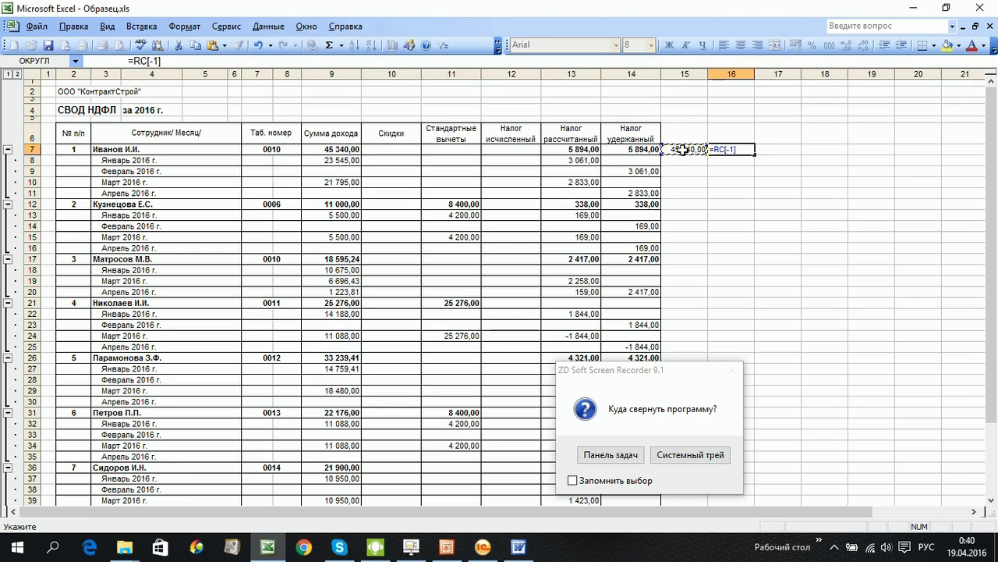
pyautogui.write('*0,13')
pyautogui.press('Return')
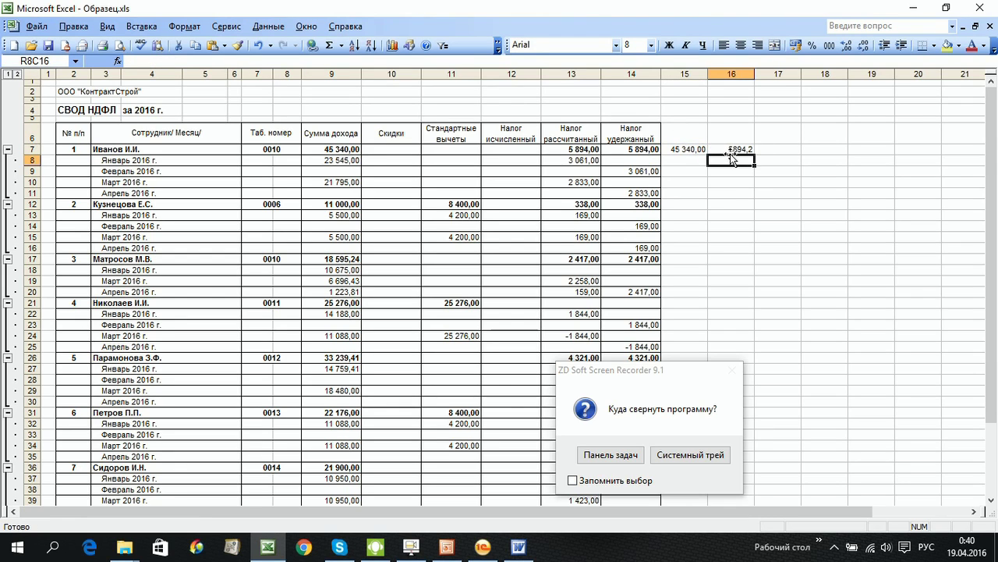
# Compare the 13% formula result in R7C16 with the first employee's Налог рассчитанный total.
pyautogui.click(735, 149)
pyautogui.click(583, 148)
pyautogui.click(733, 149)
pyautogui.click(557, 151)
pyautogui.click(739, 154)
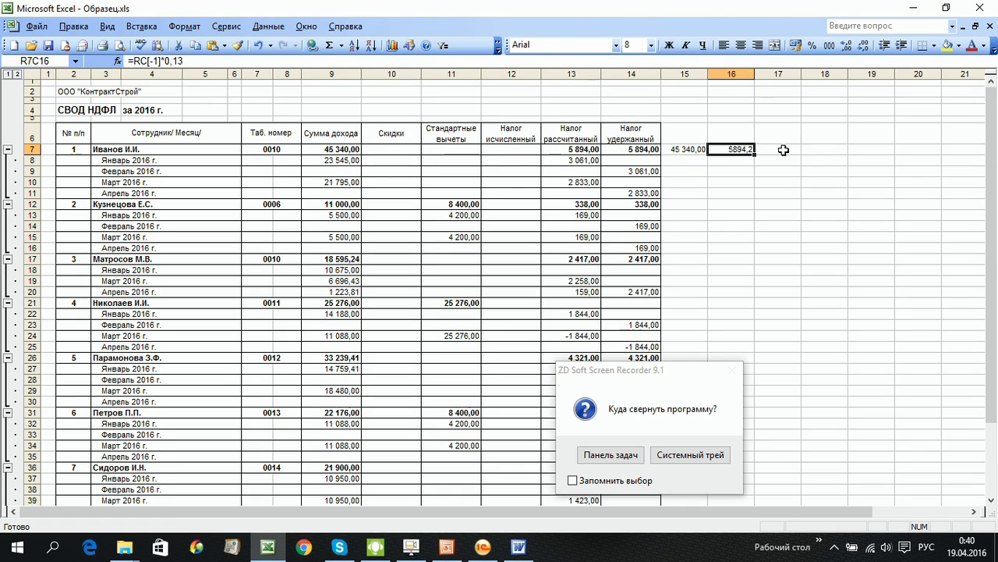
# In R7C17, round the calculated tax to whole units with =ОКРУГЛ(RC[-1];0), and compare it with the Налог рассчитанный total.
pyautogui.click(782, 150)
pyautogui.write('=Округл')
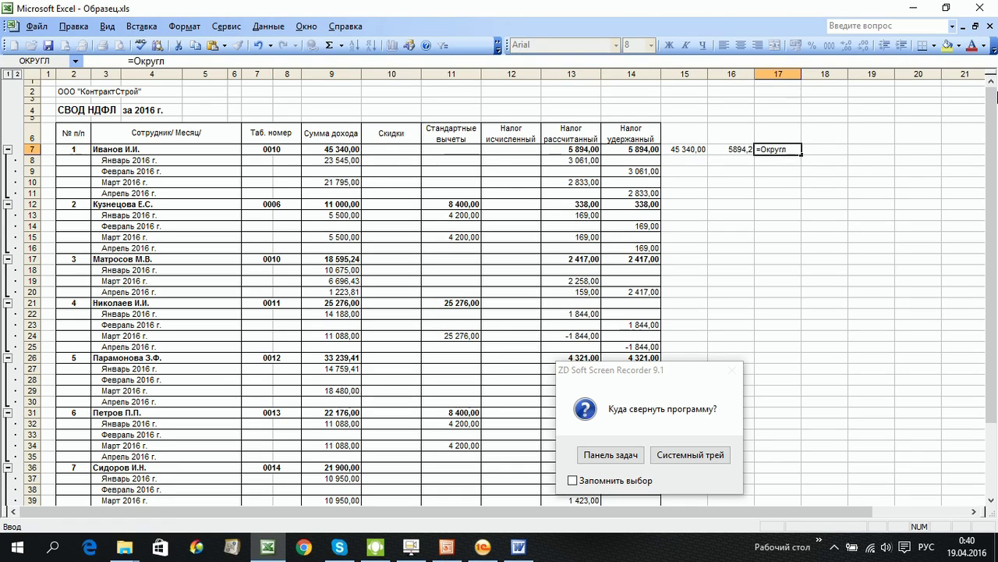
pyautogui.write('(')
pyautogui.click(722, 150)
pyautogui.write(';')
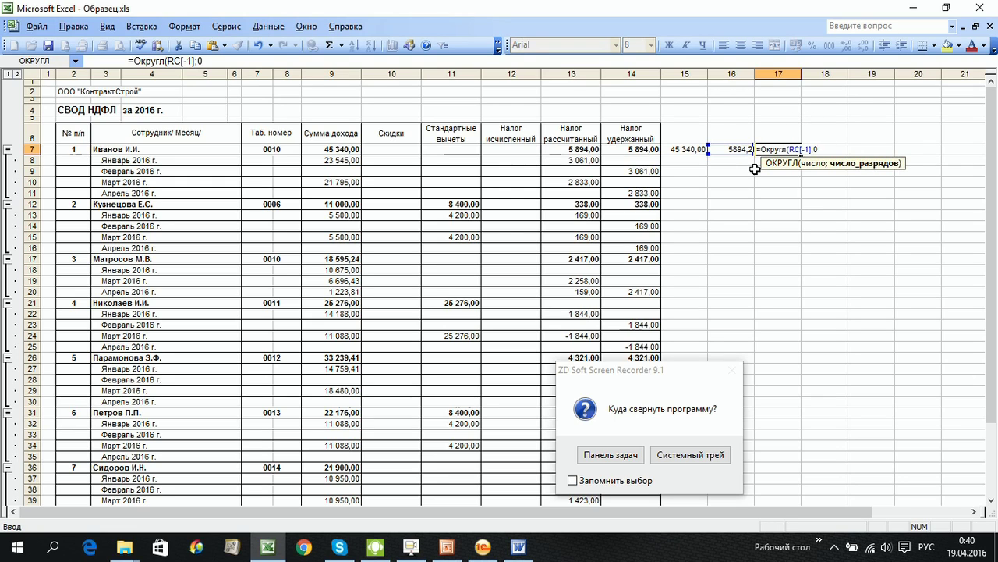
pyautogui.write('0')
pyautogui.press('Return')
pyautogui.click(775, 150)
pyautogui.click(578, 147)
pyautogui.click(789, 150)
# In R7C18, subtract the rounded tax from the first employee's Налог рассчитанный with the formula =RC[-5]-RC[-1].
pyautogui.click(813, 149)
pyautogui.write('=')
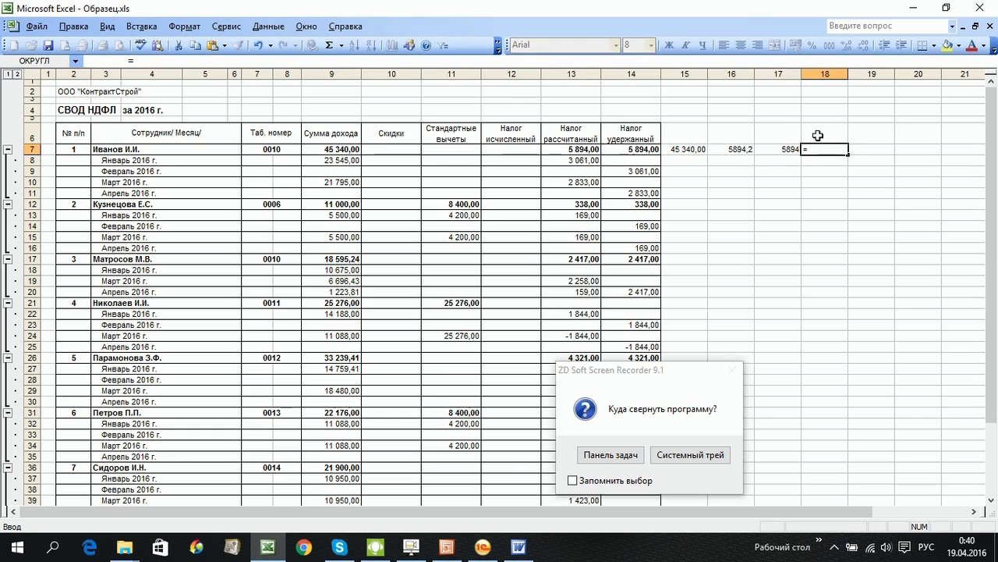
pyautogui.click(584, 147)
pyautogui.write('-')
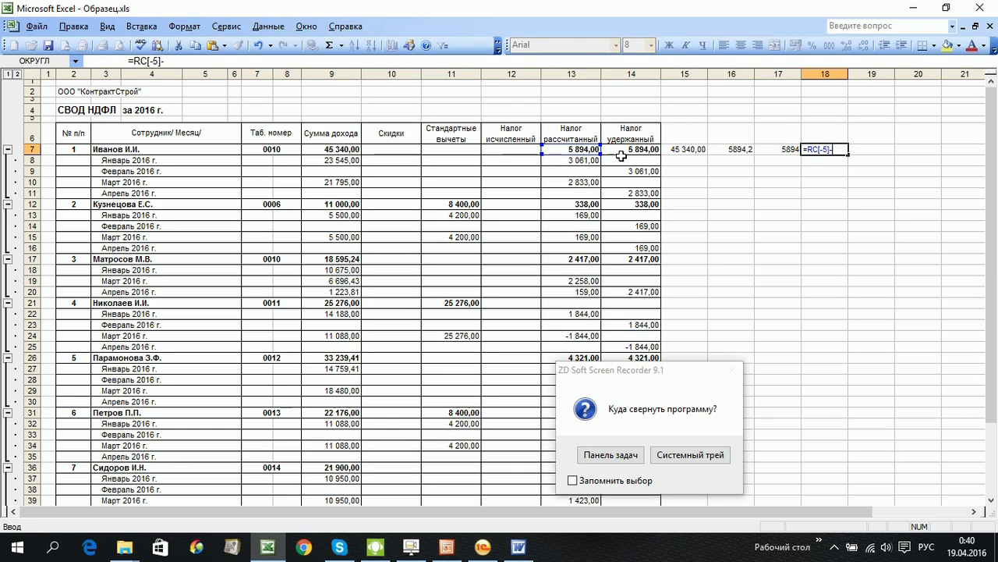
pyautogui.click(778, 151)
pyautogui.press('Return')
pyautogui.click(826, 146)
# Fill the formulas from R7C15:R7C18 down through row 45, and answer the screen recorder's prompt with Панель задач.
pyautogui.moveTo(685, 154); pyautogui.dragTo(851, 166)
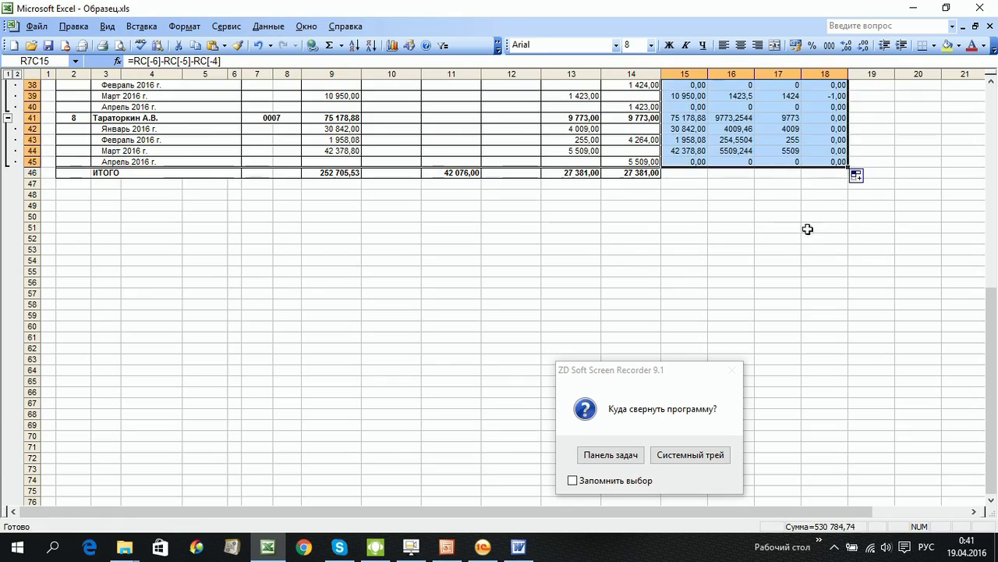
pyautogui.click(633, 456)
pyautogui.moveTo(991, 290); pyautogui.dragTo(993, 234)
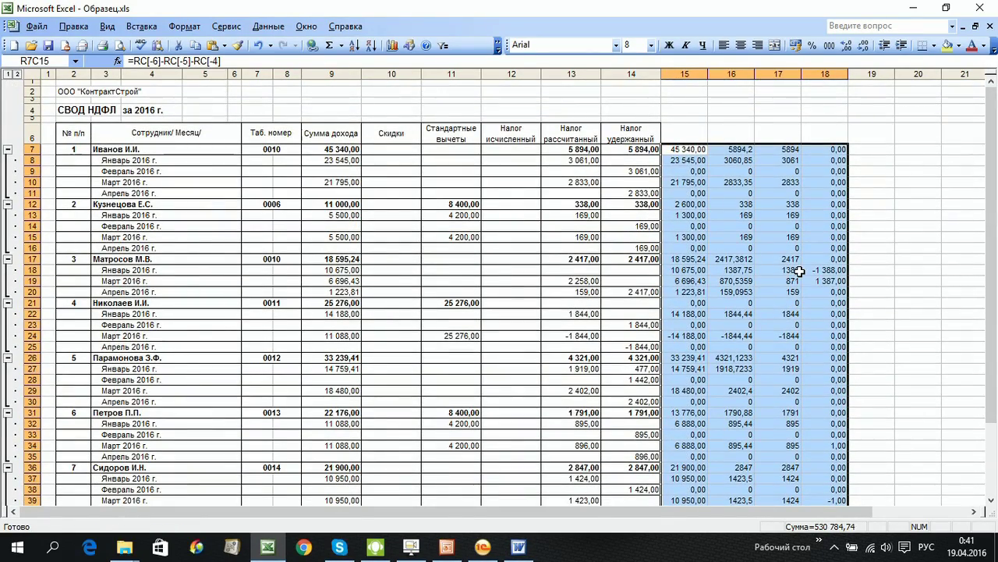
# Check the tax differences in column 18 for all employees and months.
pyautogui.click(823, 160)
pyautogui.scroll(-5, 831, 261)
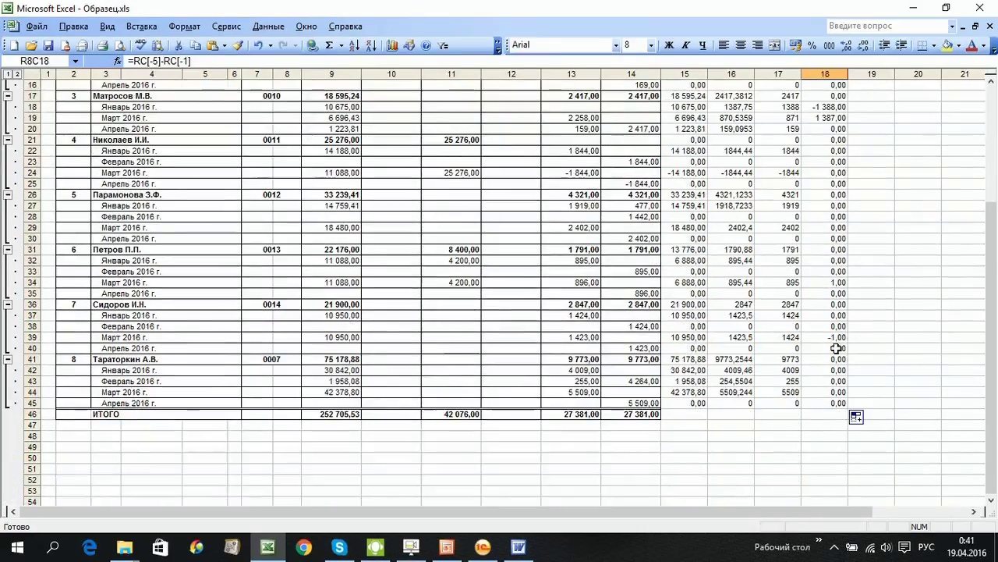
pyautogui.scroll(5, 843, 320)
# Examine the third employee's January and March income, calculated tax and differences against the annual total in row 17.
pyautogui.click(823, 270)
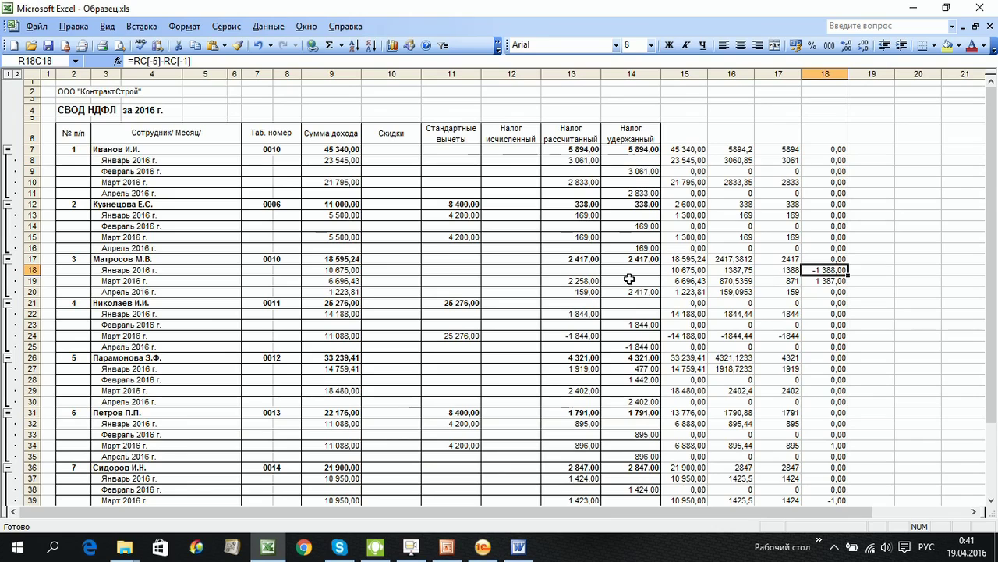
pyautogui.click(358, 270)
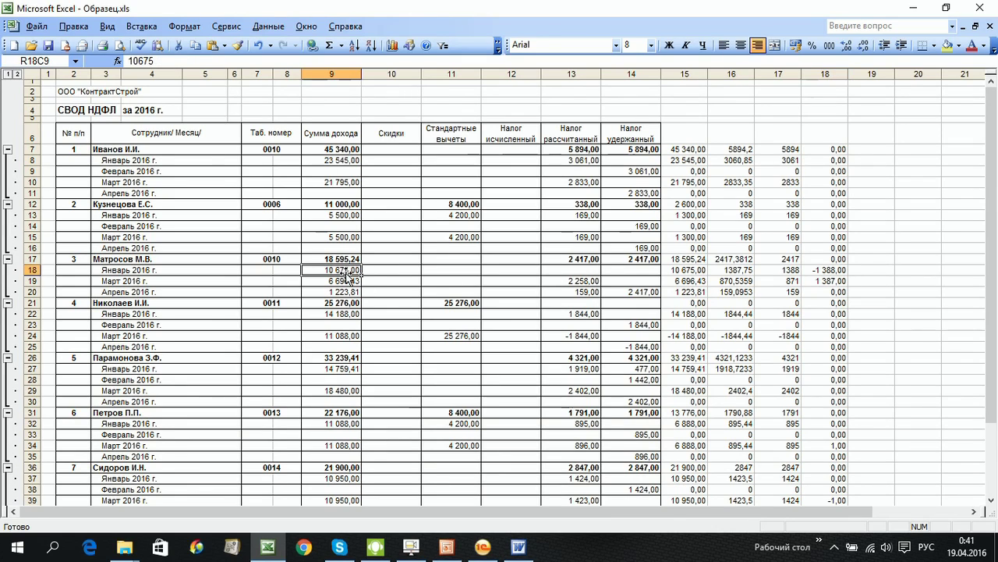
pyautogui.click(583, 270)
pyautogui.click(568, 281)
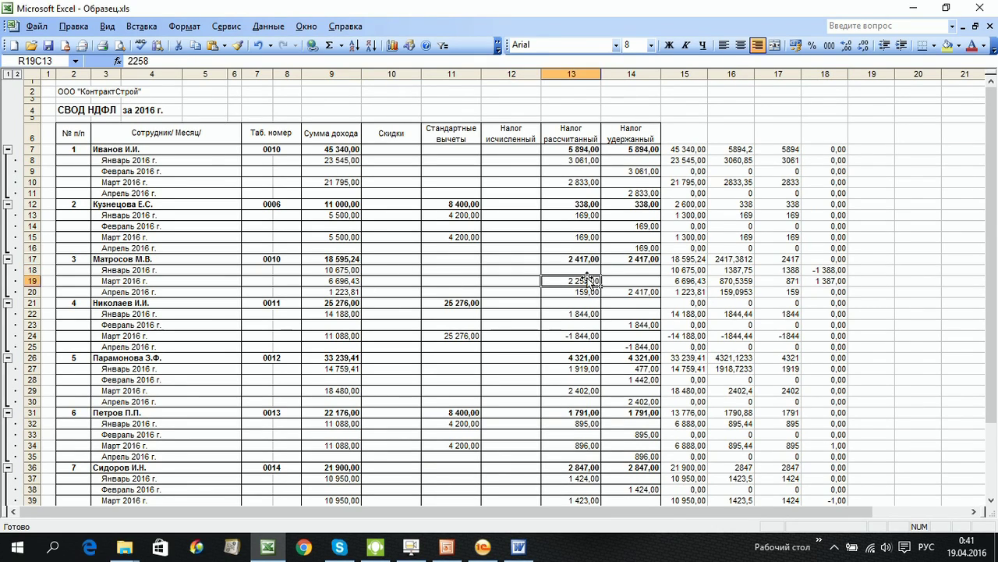
pyautogui.click(334, 259)
pyautogui.click(813, 258)
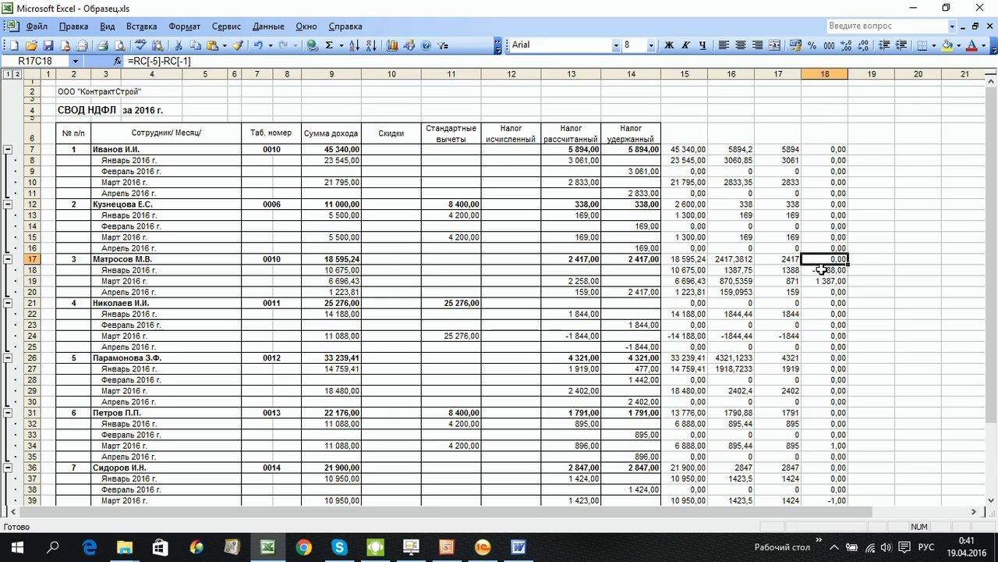
pyautogui.scroll(-2, 833, 190)
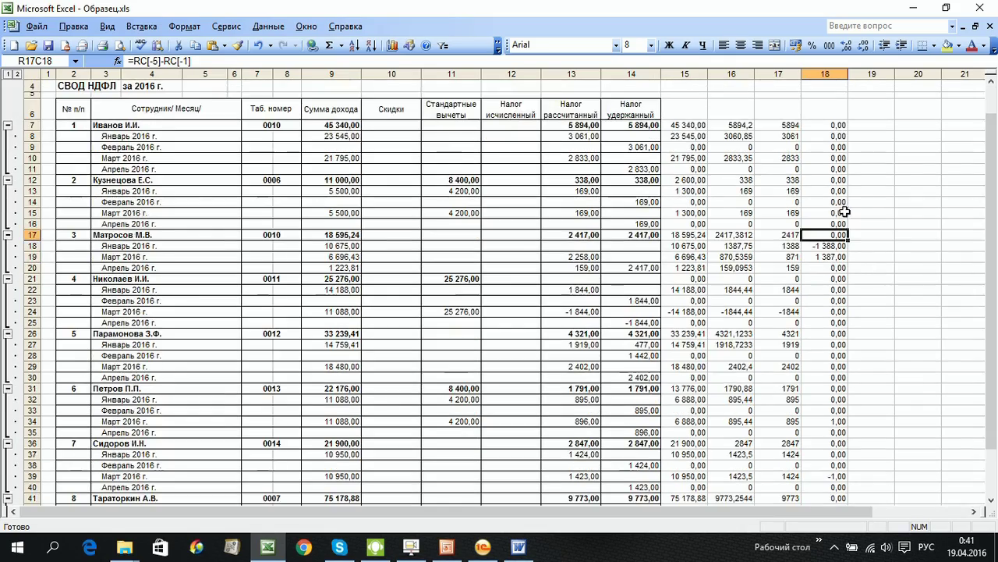
pyautogui.scroll(2, 835, 207)
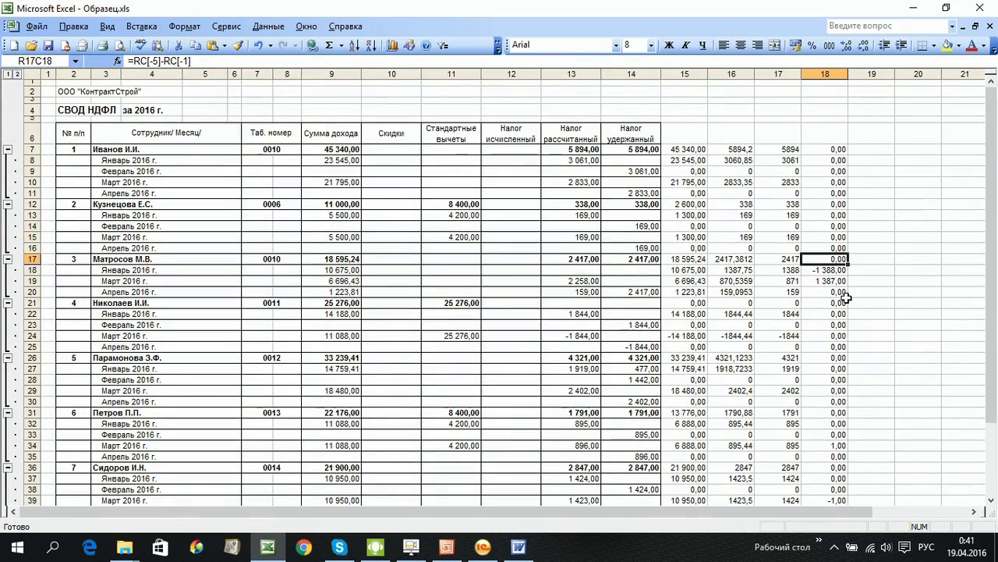
pyautogui.scroll(-2, 823, 237)
pyautogui.scroll(2, 468, 203)
# Turn on AutoFilter for the table's header row 6.
pyautogui.click(29, 134)
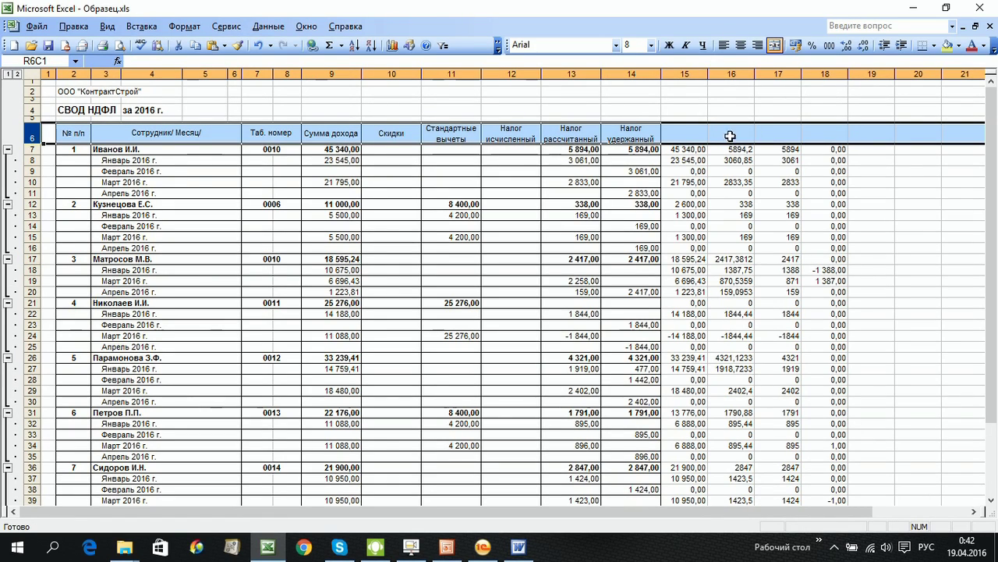
pyautogui.click(268, 26)
pyautogui.moveTo(290, 61)
pyautogui.click(440, 61)
# Filter column 18 with a custom condition to show only differences not equal to 0.
pyautogui.click(842, 138)
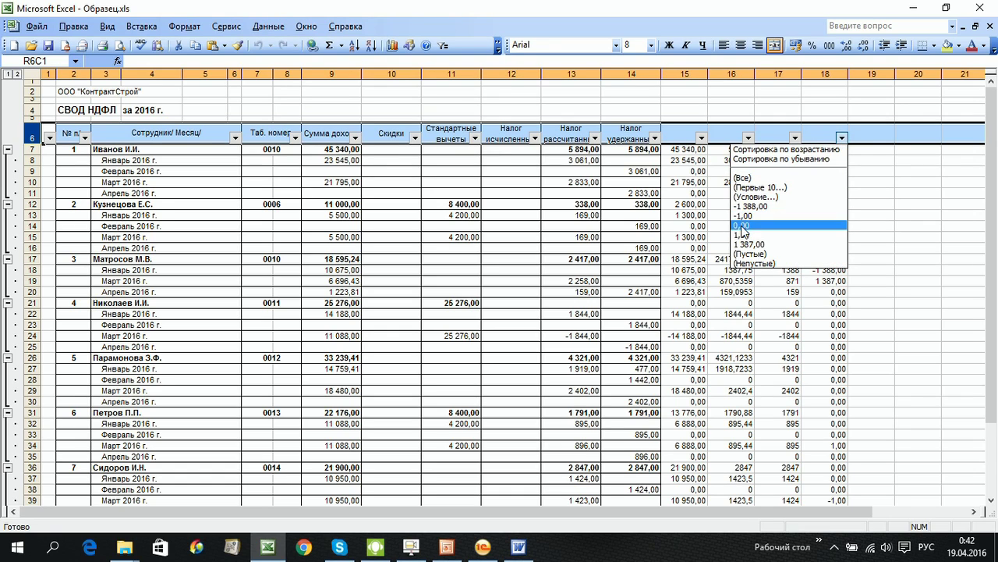
pyautogui.click(751, 197)
pyautogui.click(488, 222)
pyautogui.click(397, 255)
pyautogui.click(559, 222)
pyautogui.write('0')
pyautogui.press('Return')
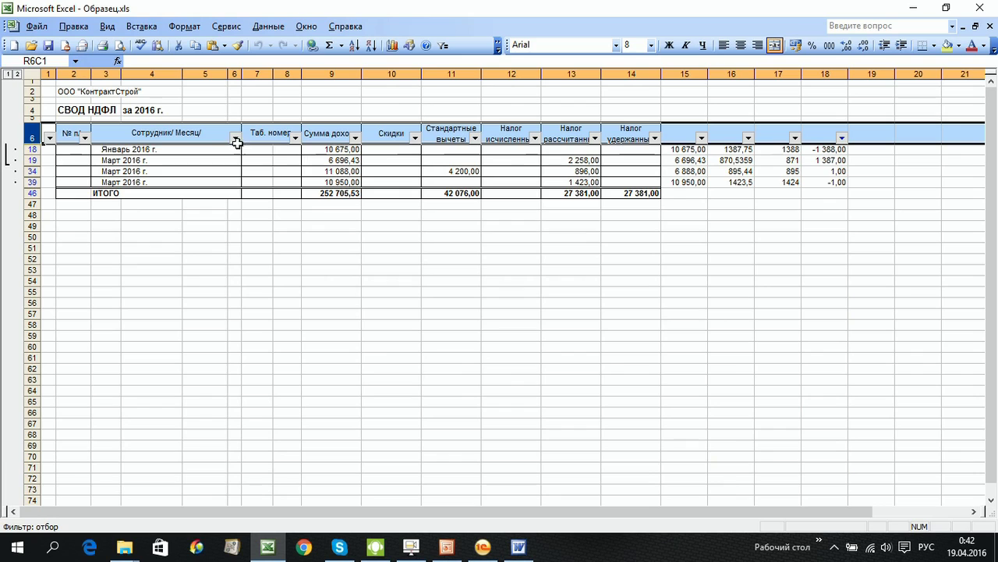
# Reset the column 18 filter to (Все) and look over the full list of differences again.
pyautogui.click(842, 138)
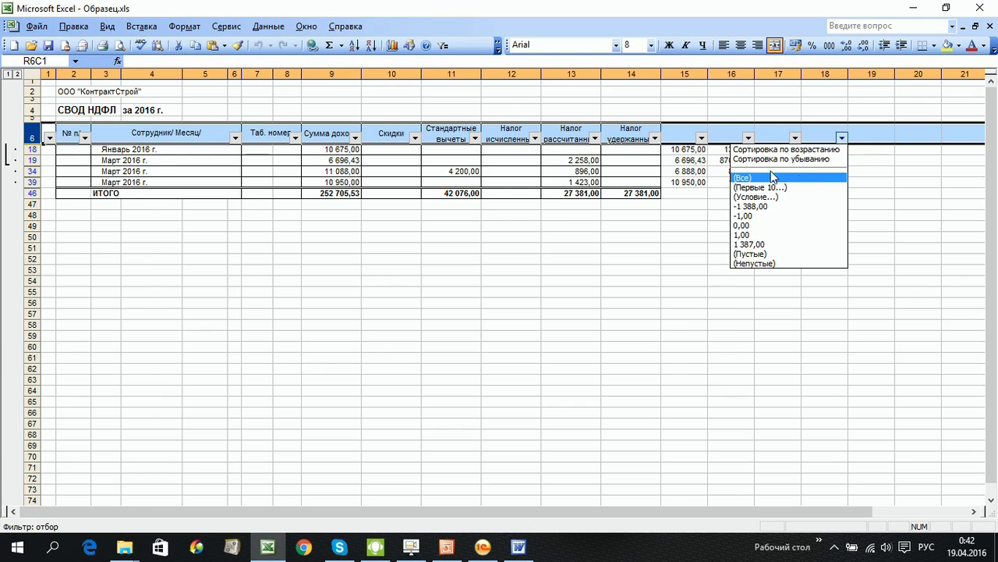
pyautogui.click(742, 178)
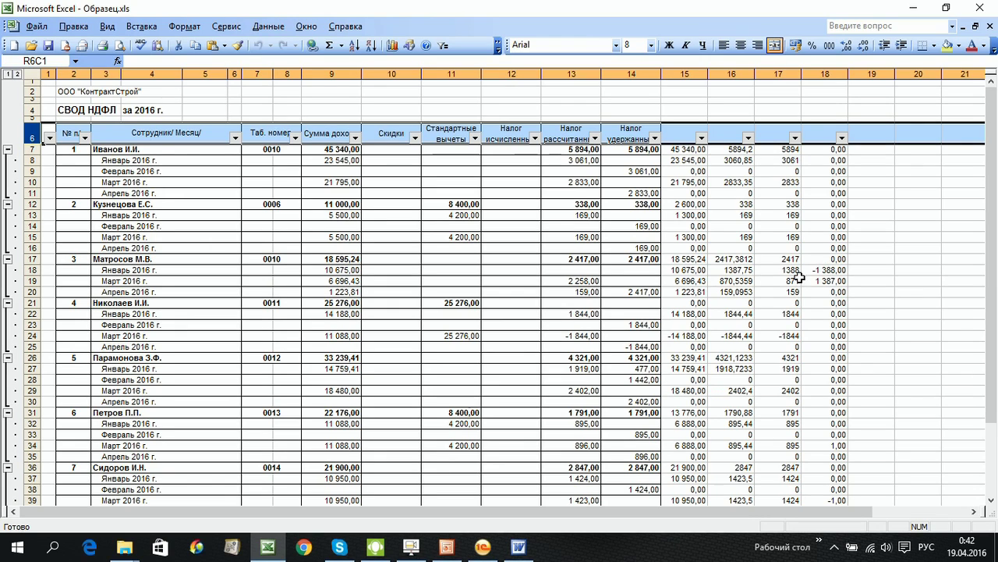
pyautogui.scroll(-2, 792, 280)
pyautogui.scroll(2, 686, 234)
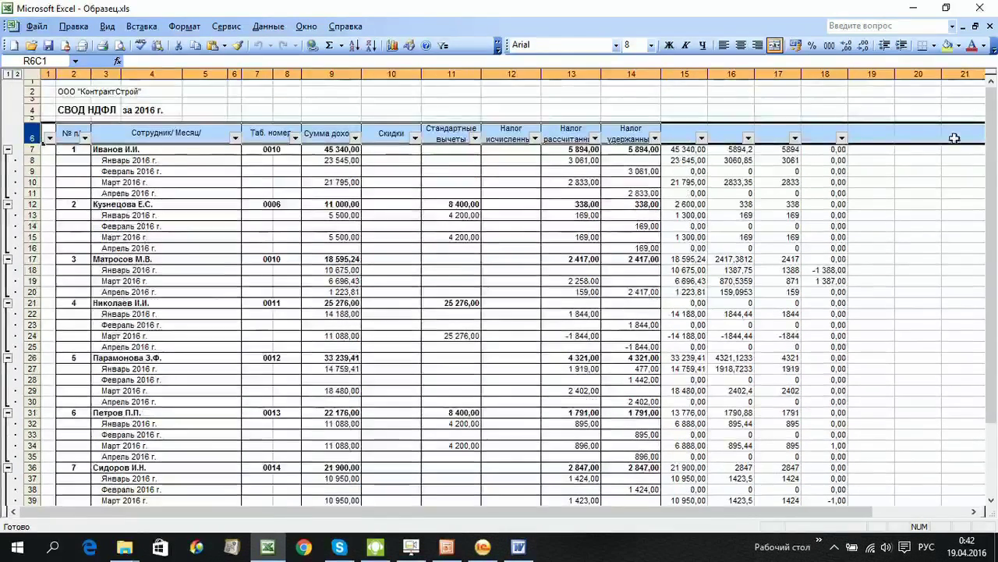
# Examine the monthly Стандартные вычеты entries of the second and sixth employees.
pyautogui.click(463, 214)
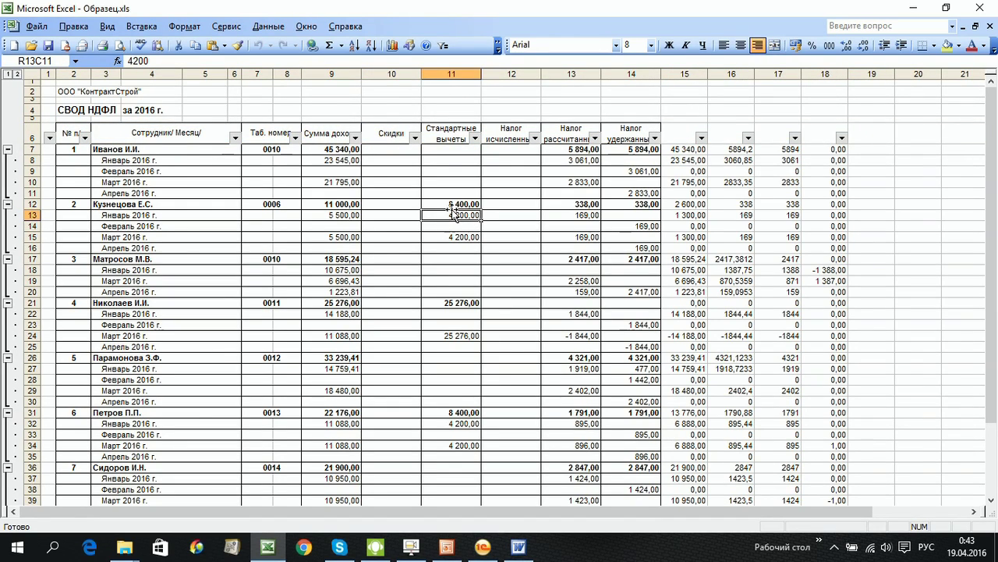
pyautogui.click(452, 422)
pyautogui.click(451, 445)
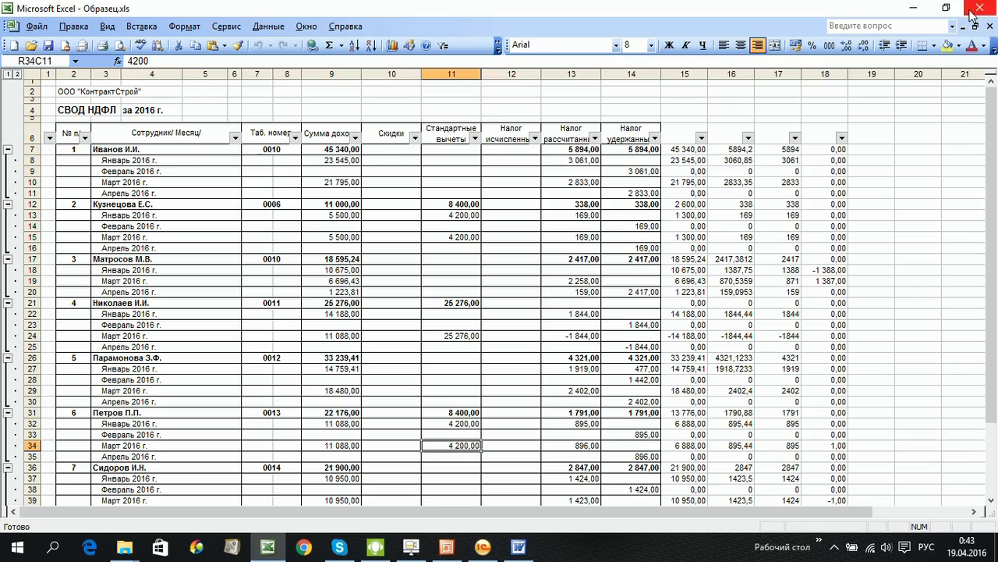
# Minimize Excel, switch to the KAMIN payroll program, and open the Сравнение НДФЛ рассчитанного и удержанного report.
pyautogui.click(914, 7)
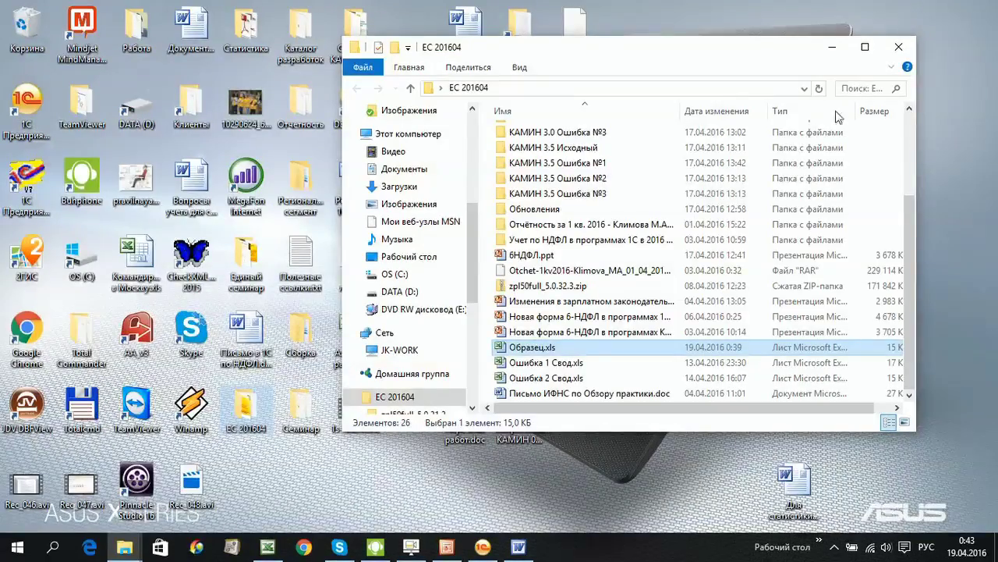
pyautogui.click(484, 546)
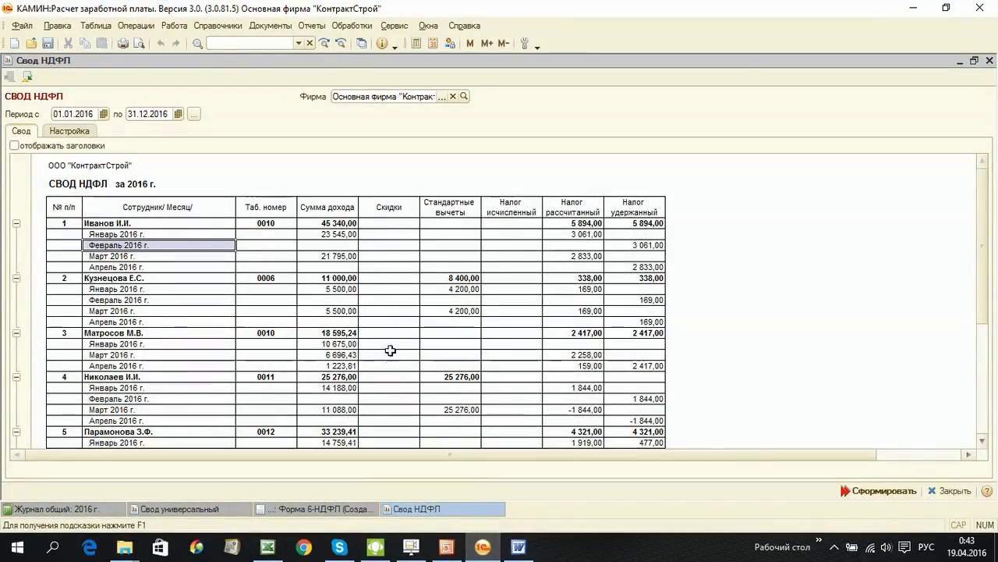
pyautogui.click(312, 25)
pyautogui.moveTo(337, 118)
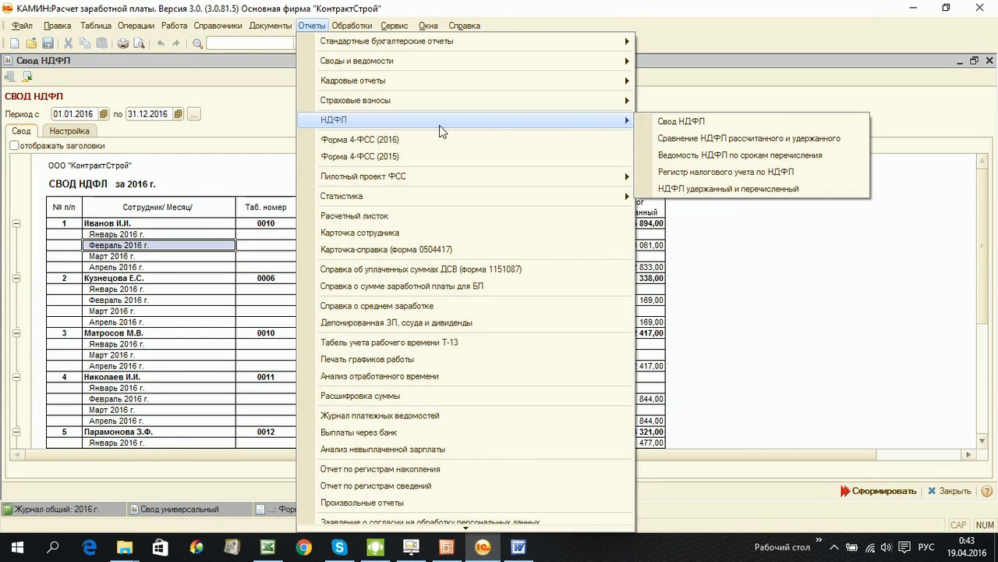
pyautogui.click(698, 141)
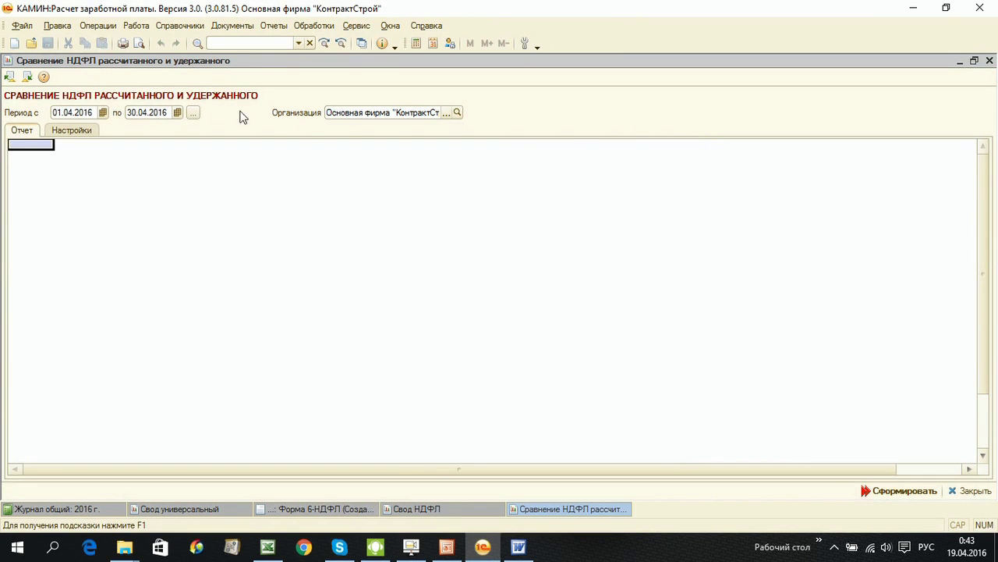
# Set the comparison report's period to the full year 2016.
pyautogui.click(193, 112)
pyautogui.click(398, 232)
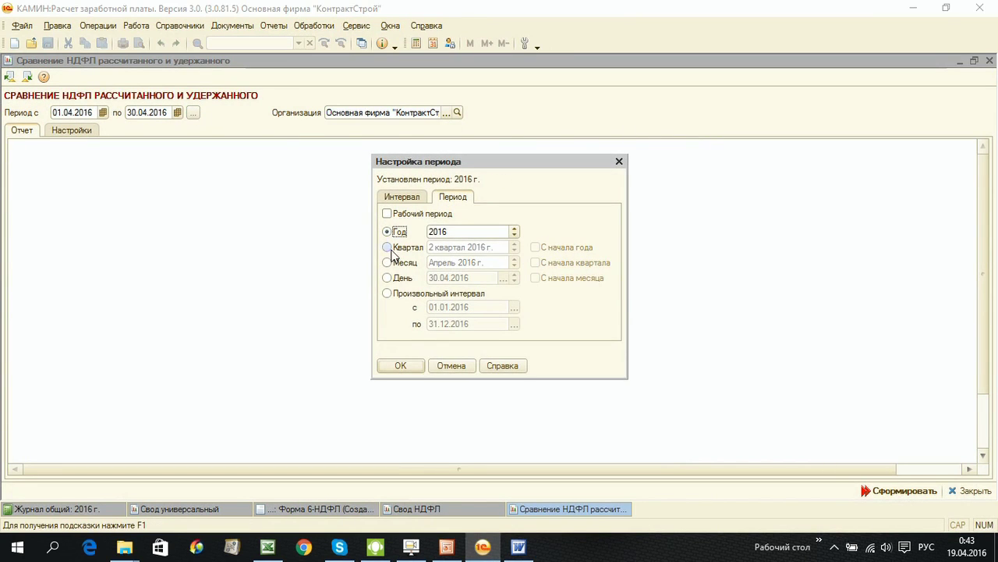
pyautogui.click(403, 366)
# In the report settings, enable the Период действия grouping and move it up between Сотрудник and Документ.
pyautogui.click(61, 132)
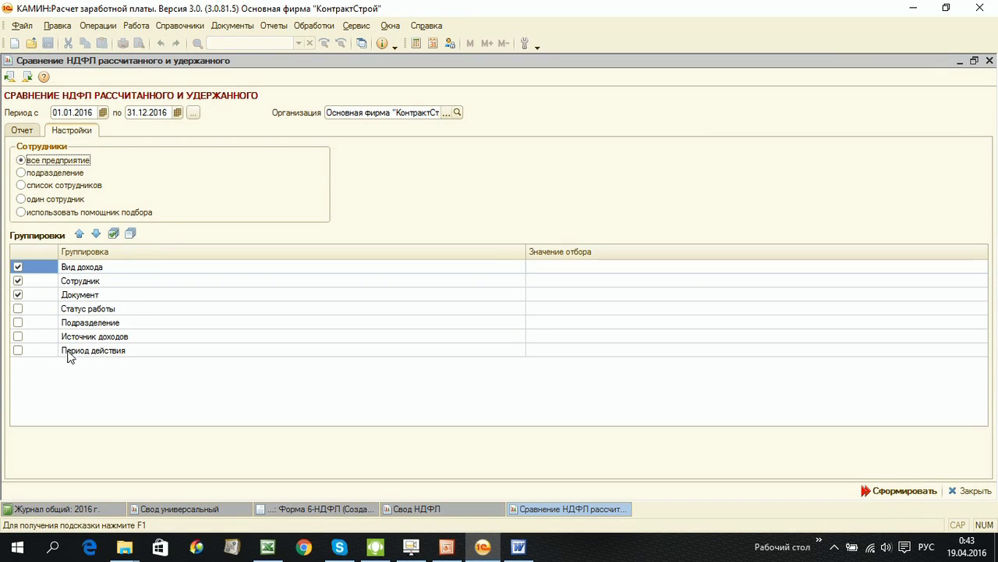
pyautogui.click(76, 269)
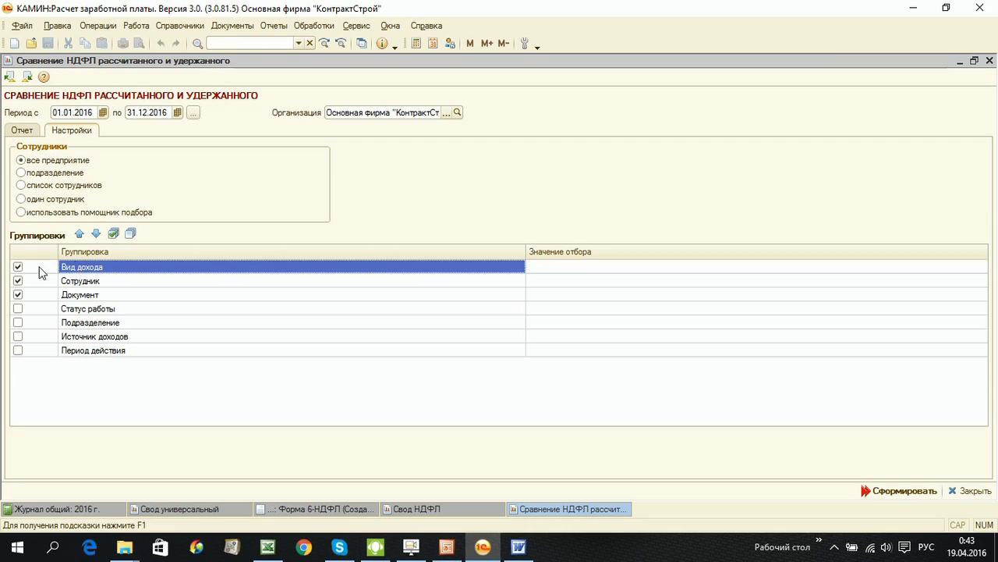
pyautogui.click(77, 283)
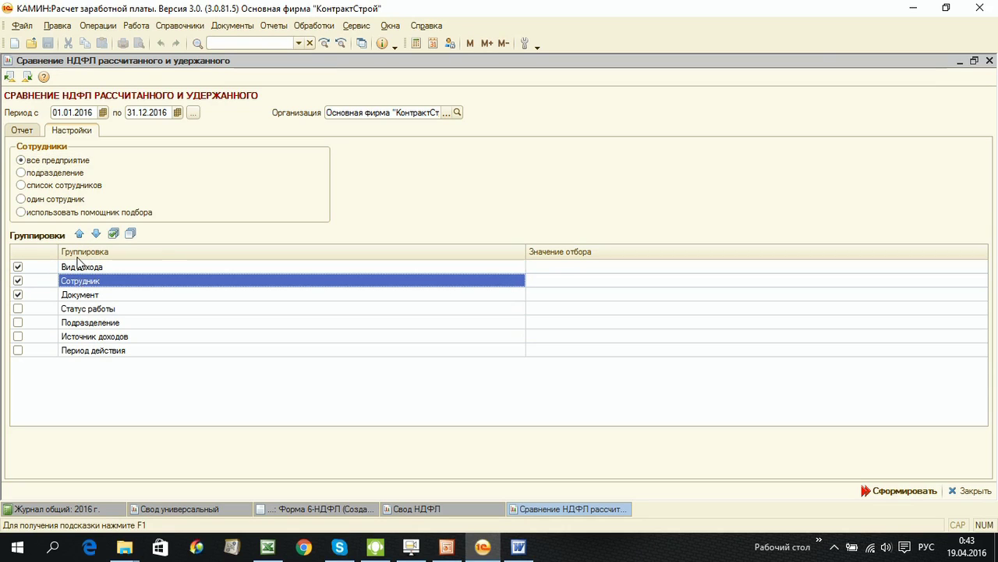
pyautogui.click(88, 351)
pyautogui.click(18, 351)
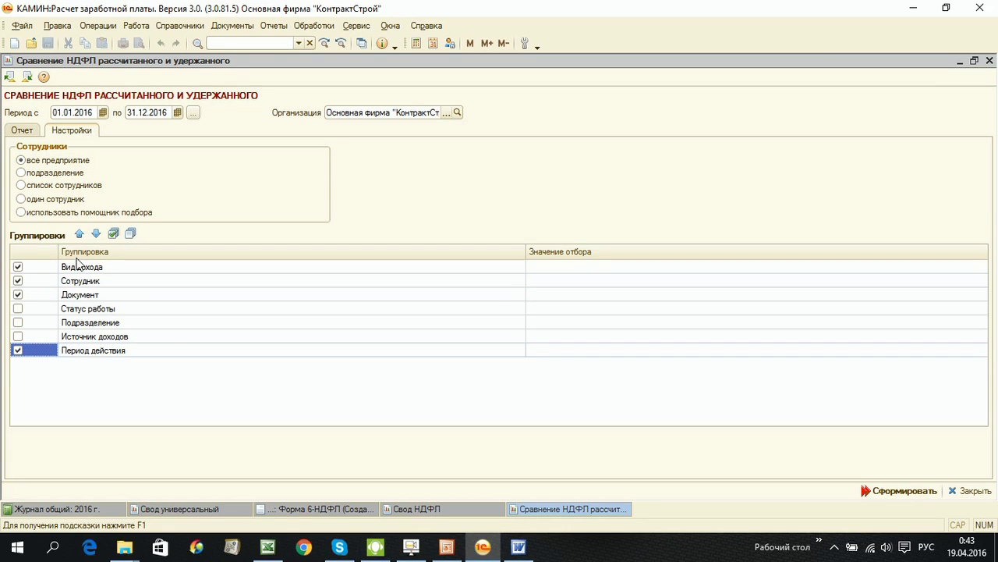
pyautogui.click(79, 233)
pyautogui.click(79, 233)
pyautogui.click(79, 233)
pyautogui.click(79, 233)
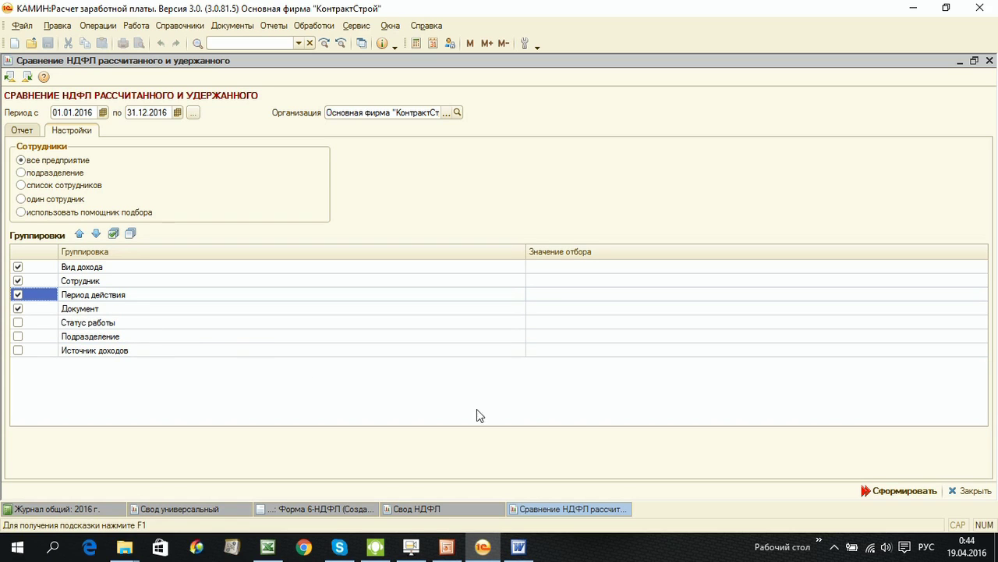
# Generate the comparison report, and compare the first employee's Налог and Налог удержанный totals under income type 2000.
pyautogui.click(900, 491)
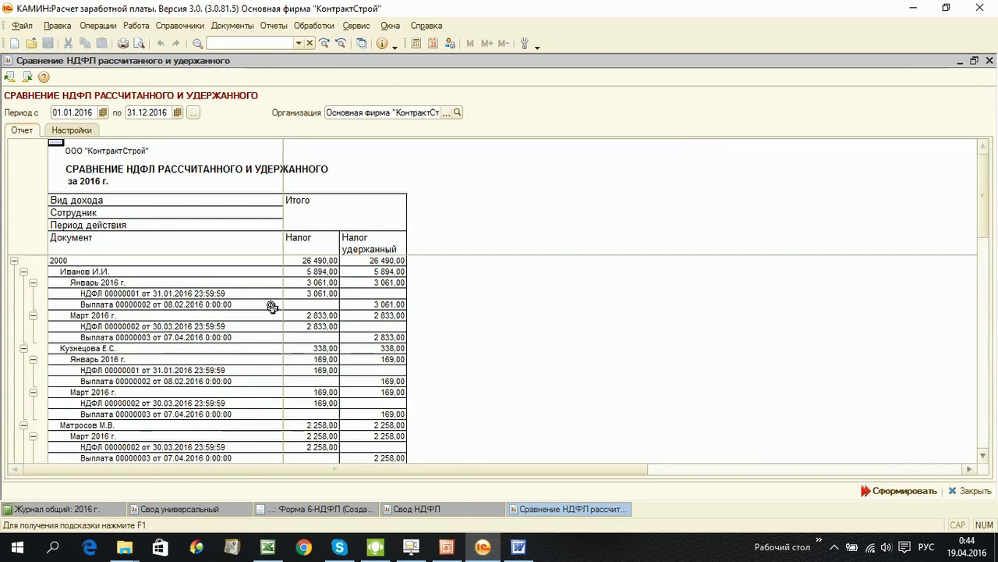
pyautogui.click(94, 260)
pyautogui.click(108, 273)
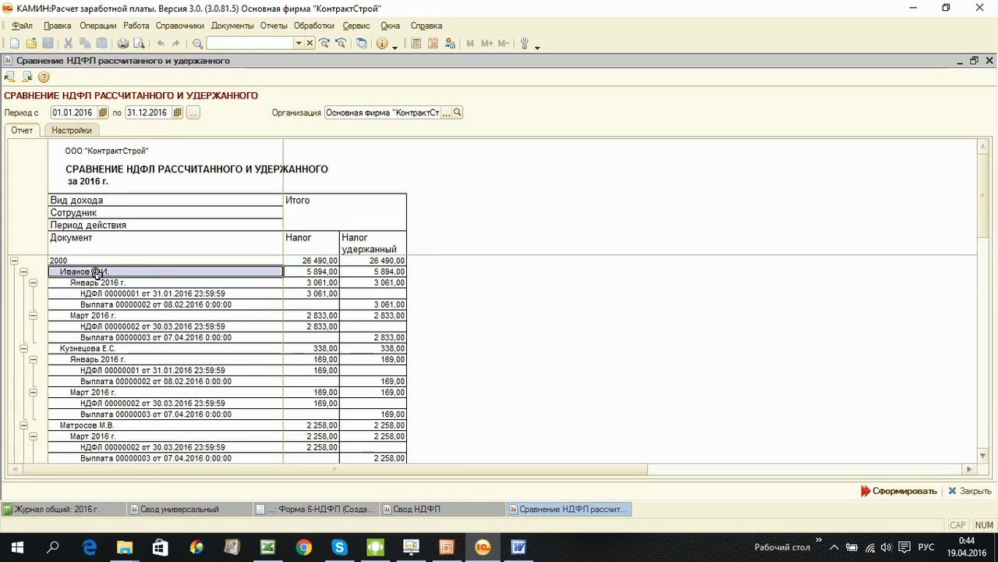
pyautogui.click(321, 275)
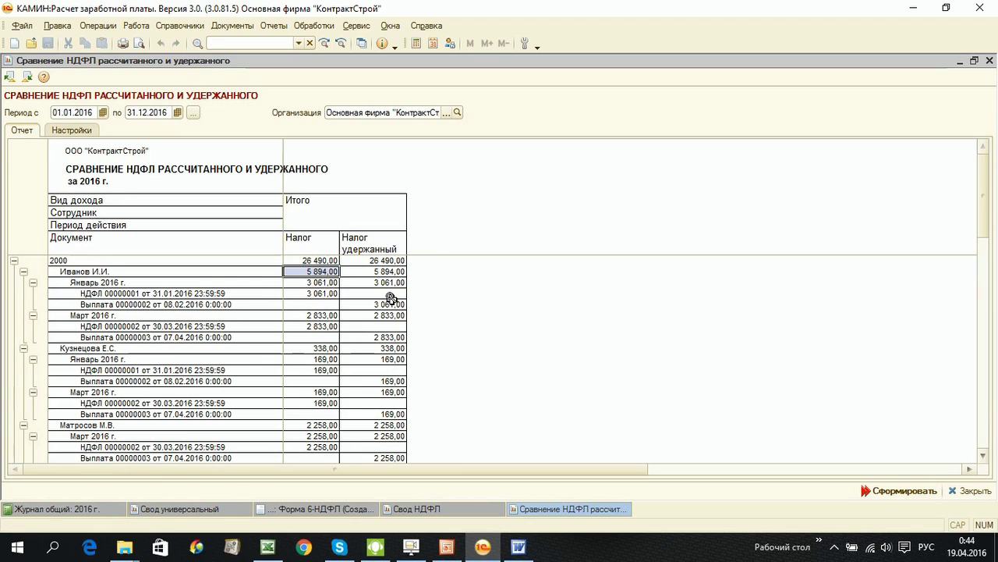
pyautogui.click(374, 273)
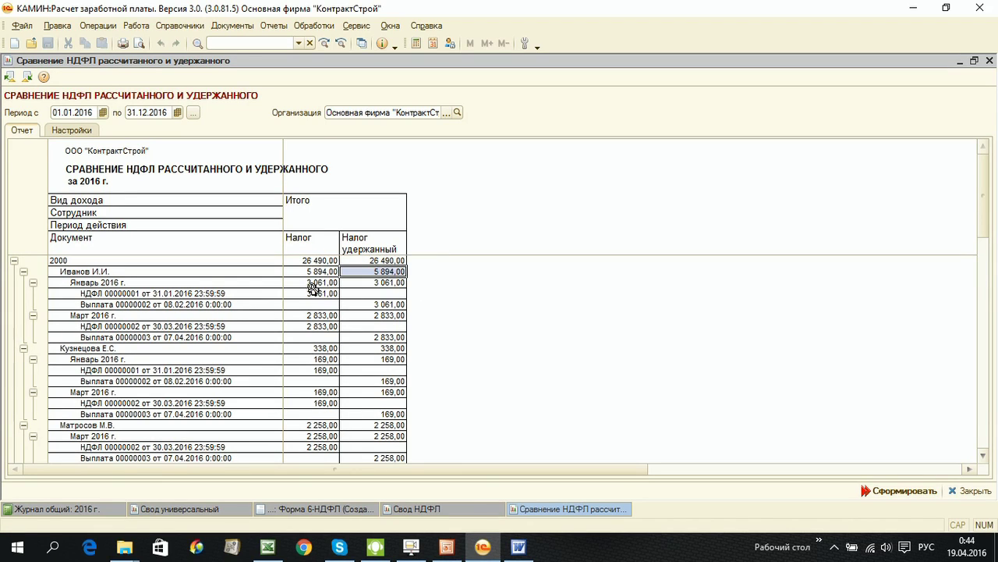
# In the comparison report, trace the first employee's January 2016 tax to its НДФЛ calculation document and Выплата payment document.
pyautogui.click(311, 284)
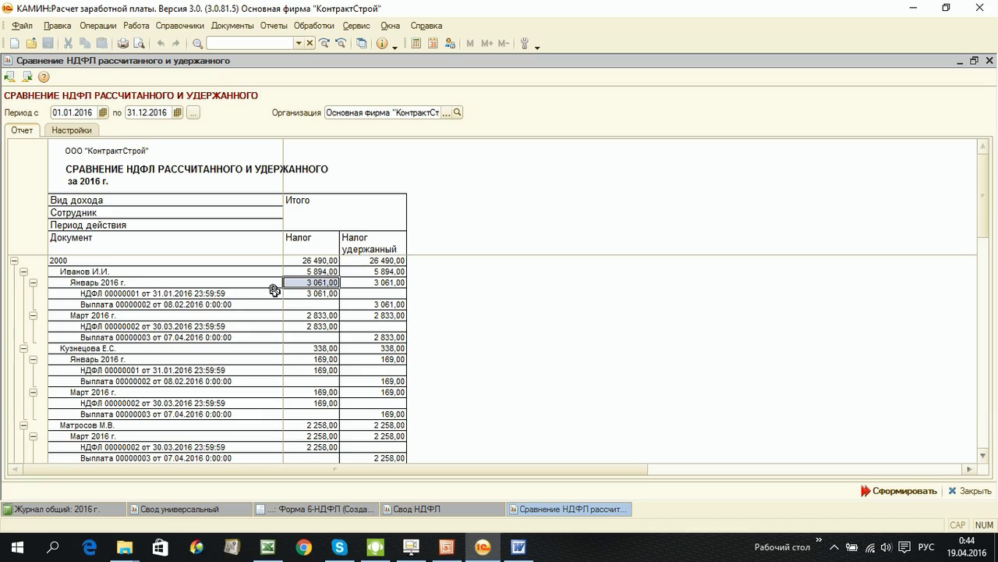
pyautogui.click(334, 294)
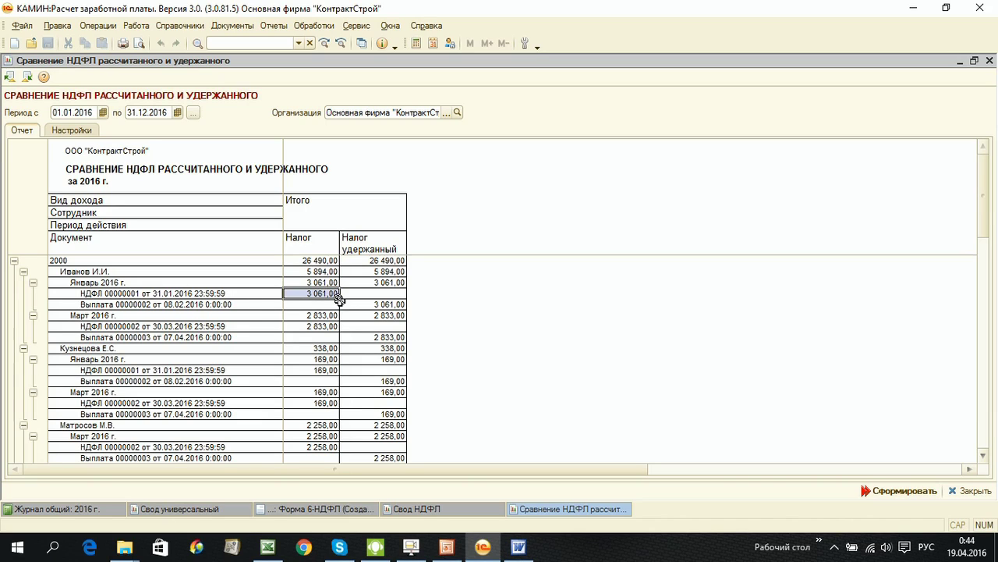
pyautogui.click(113, 294)
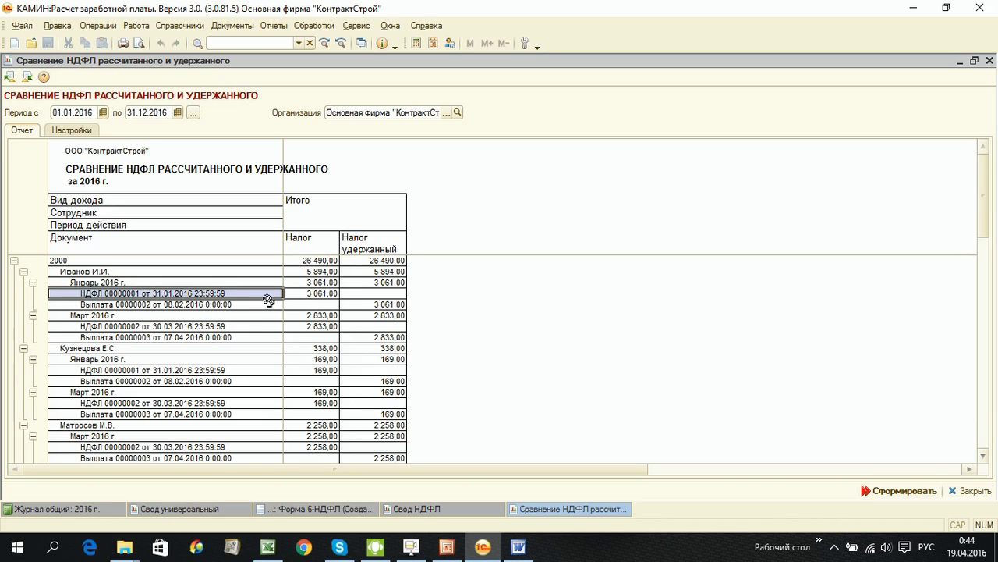
pyautogui.click(391, 312)
pyautogui.click(177, 306)
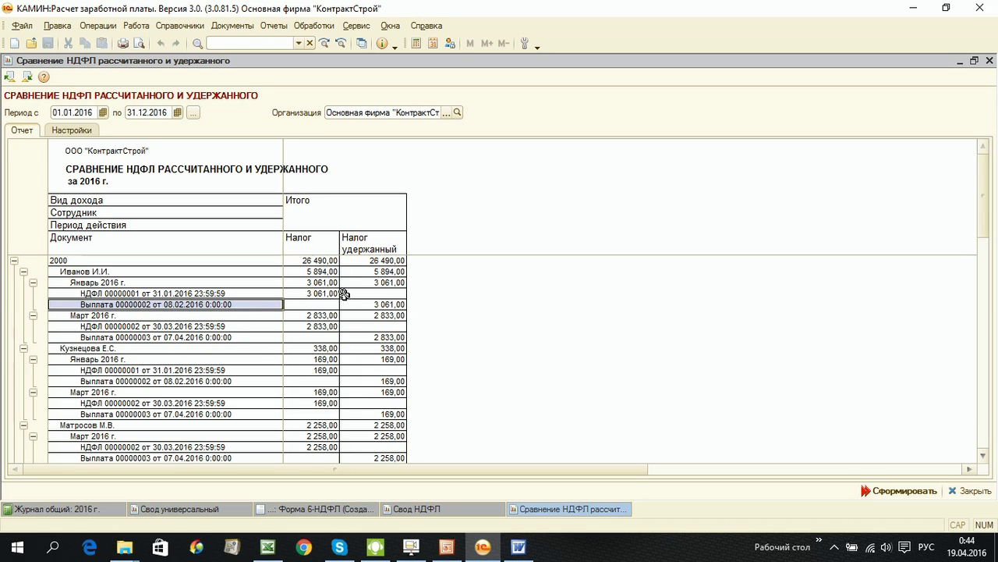
# Examine the calculated and withheld tax of the employee with a negative March amount, down to the March НДФЛ document.
pyautogui.scroll(-5, 327, 298)
pyautogui.click(87, 303)
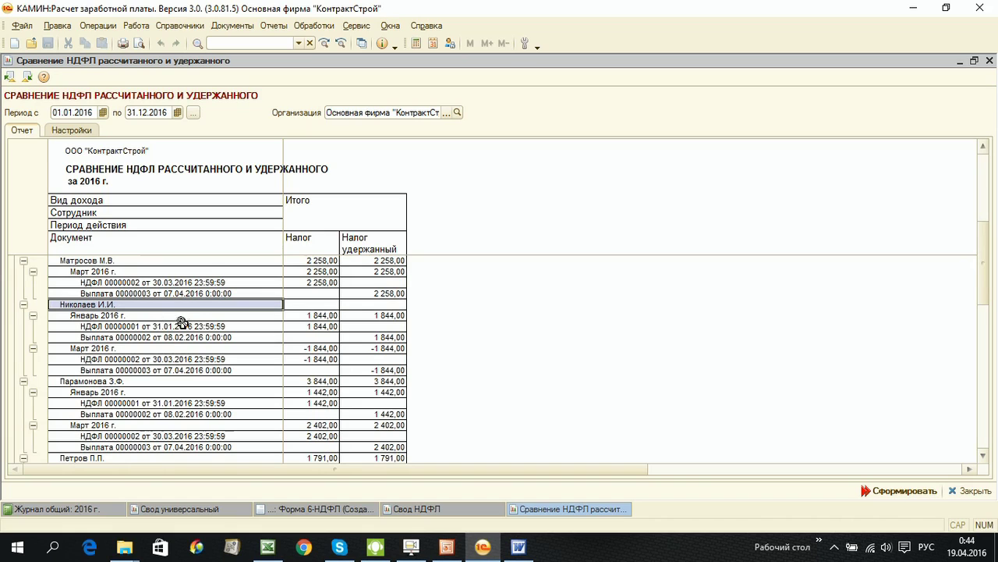
pyautogui.moveTo(314, 270); pyautogui.dragTo(326, 413)
pyautogui.click(128, 357)
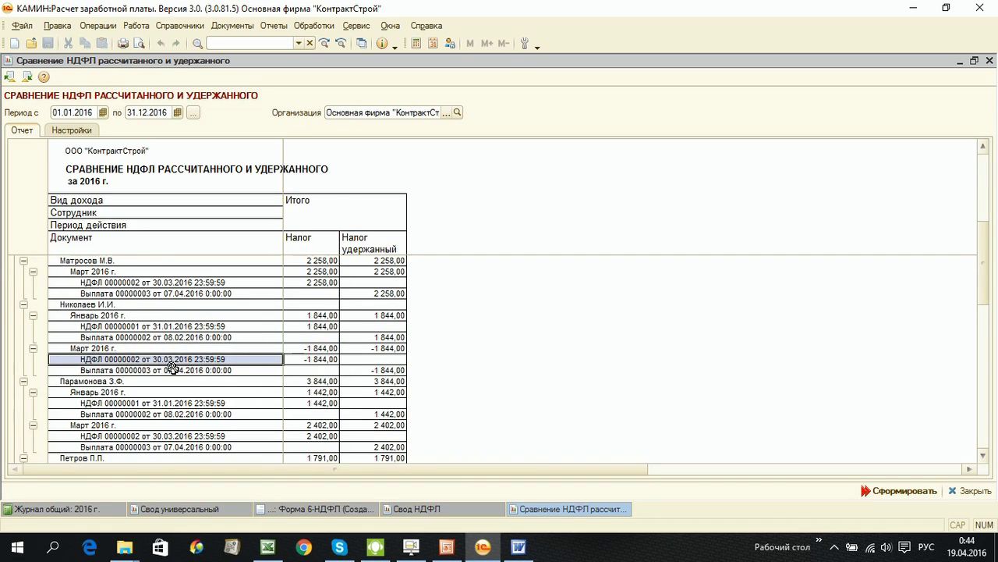
pyautogui.moveTo(371, 312); pyautogui.dragTo(368, 439)
pyautogui.scroll(-1, 371, 434)
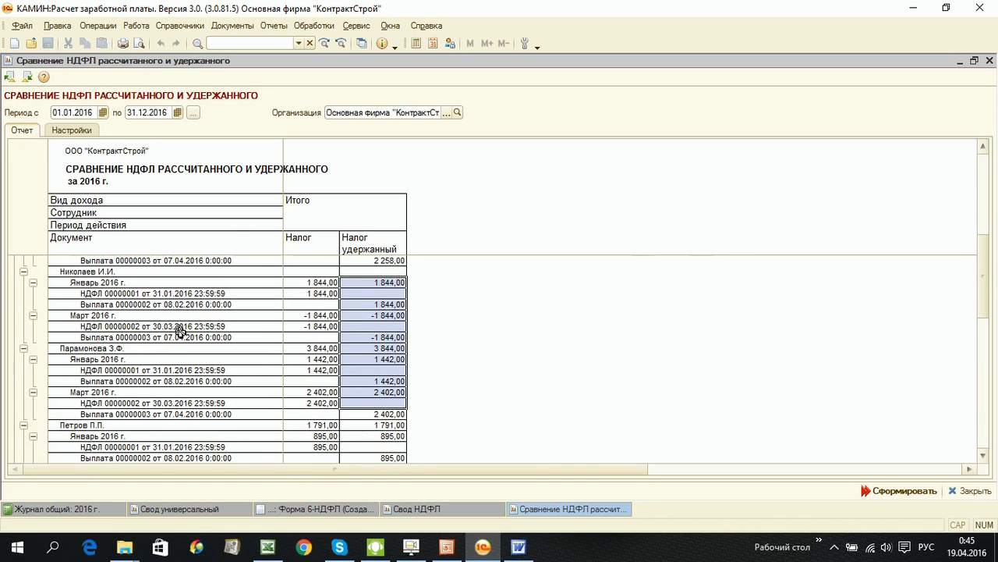
# Open the Ведомость НДФЛ по срокам перечисления report and review its columns from Дата удержания to Сумма налога.
pyautogui.click(274, 25)
pyautogui.moveTo(316, 118)
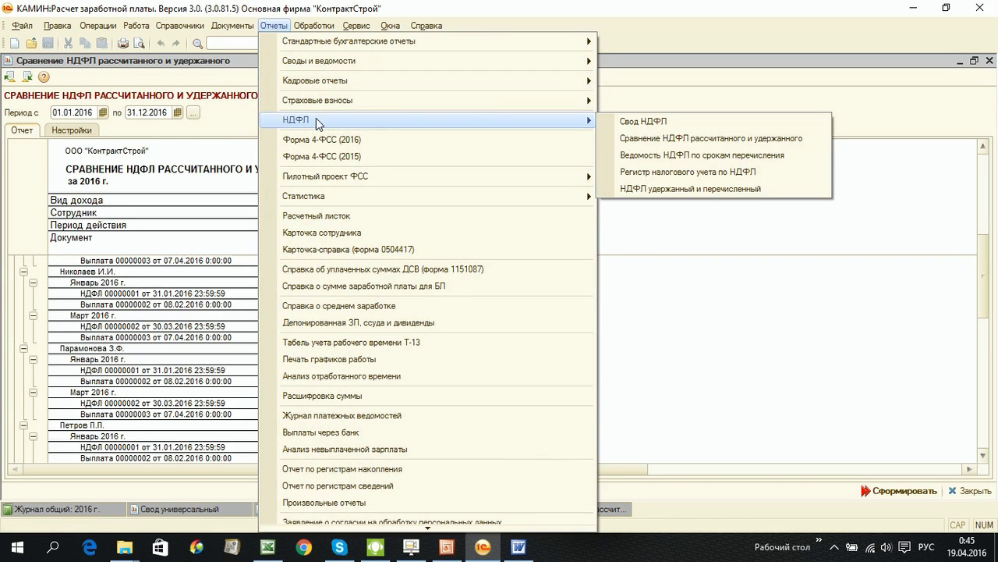
pyautogui.click(680, 157)
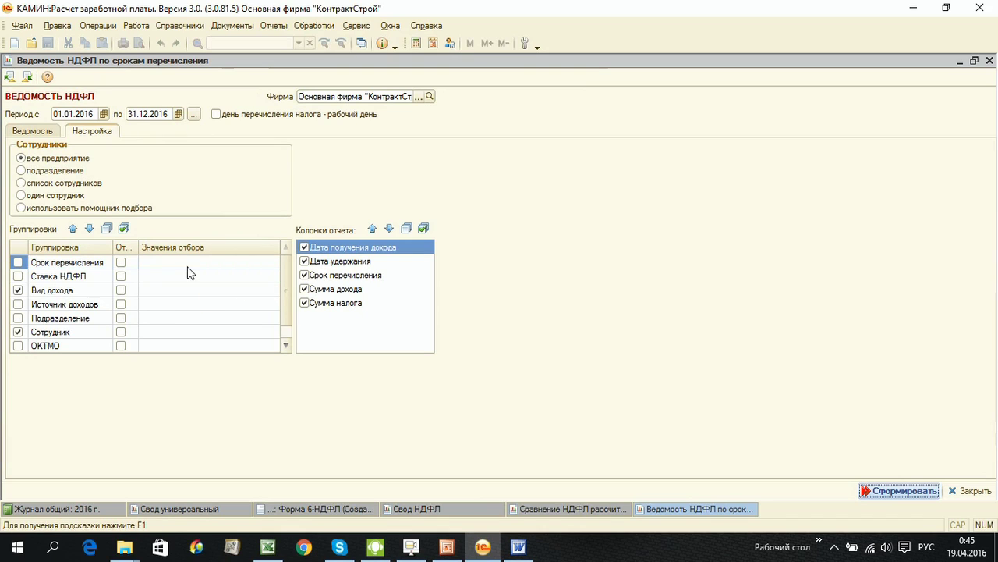
pyautogui.click(330, 262)
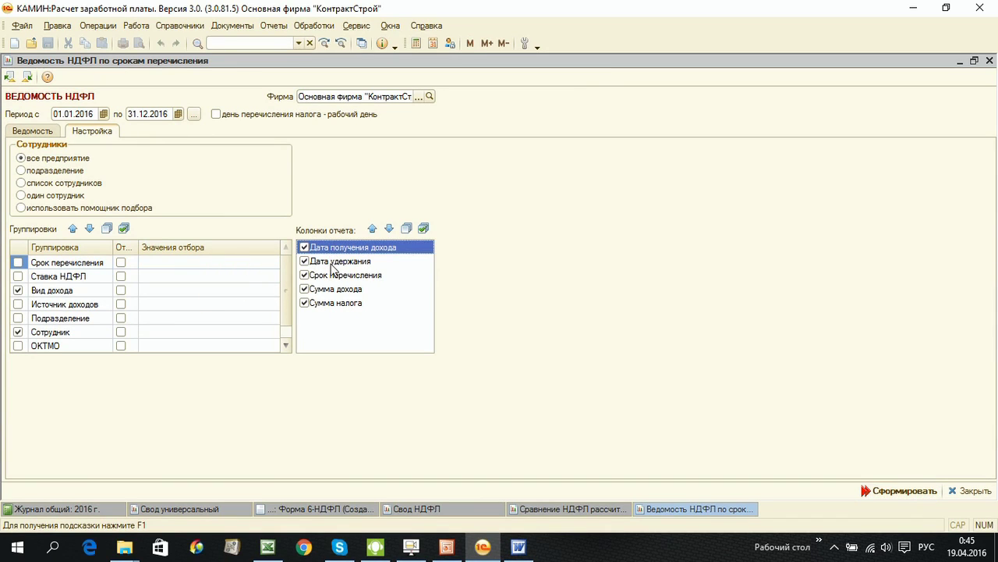
pyautogui.click(332, 277)
pyautogui.click(327, 289)
pyautogui.click(323, 302)
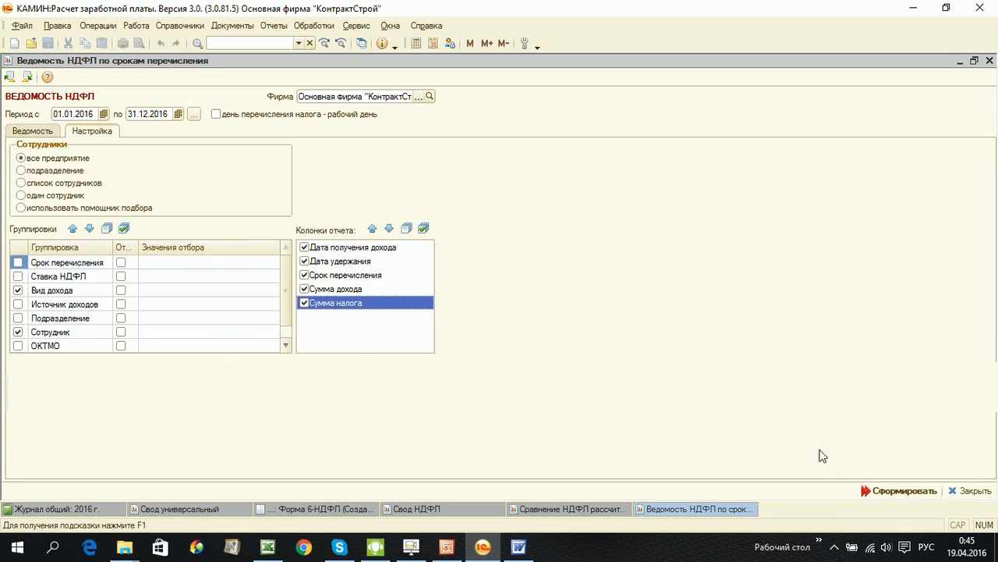
# Generate the Ведомость НДФЛ for 2016 and check the first two employees' Сумма налога values under income type 2000.
pyautogui.click(903, 492)
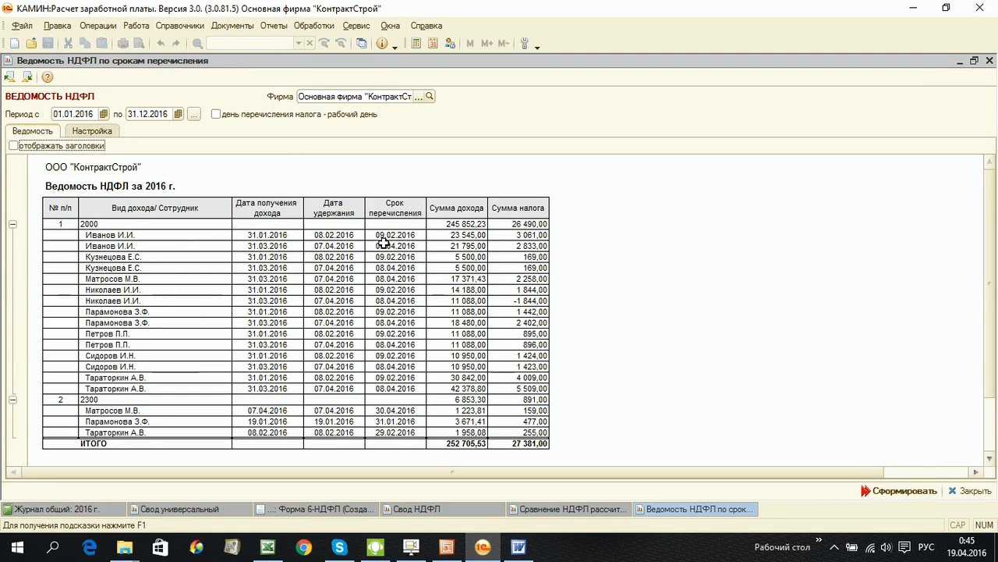
pyautogui.click(492, 245)
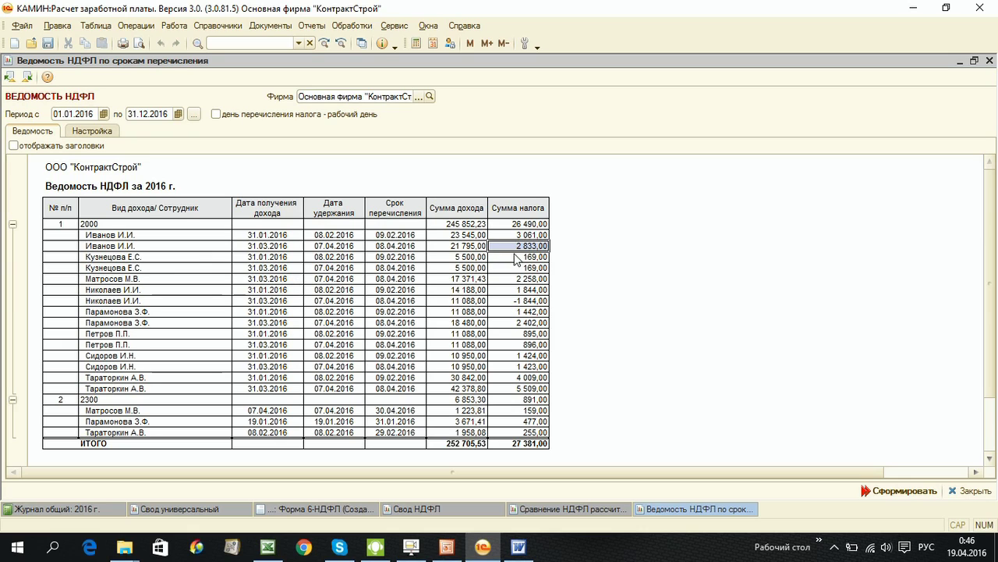
pyautogui.click(522, 266)
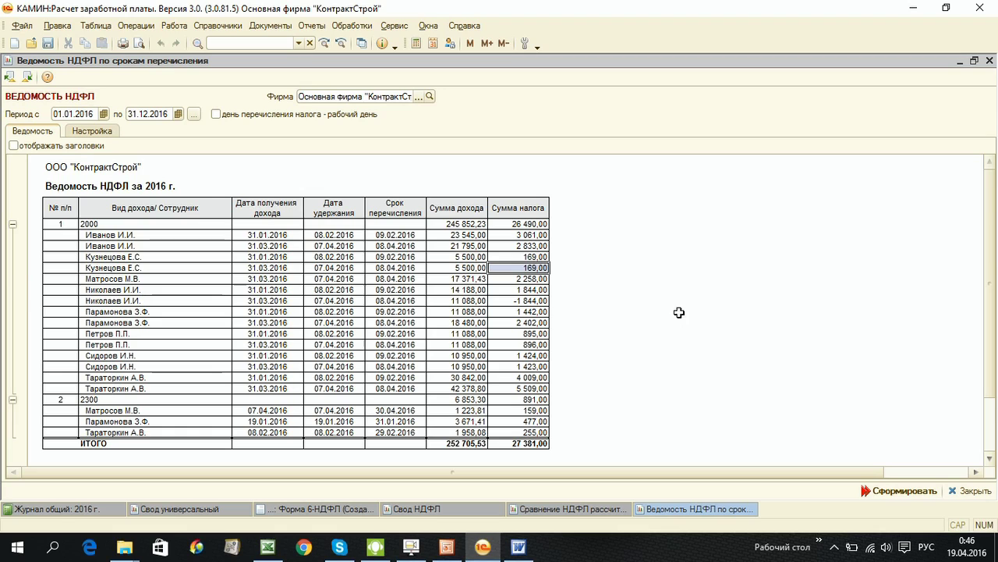
# Examine the statement row with the negative tax amount: income date, withholding date, transfer deadline and Сумма налога.
pyautogui.click(520, 302)
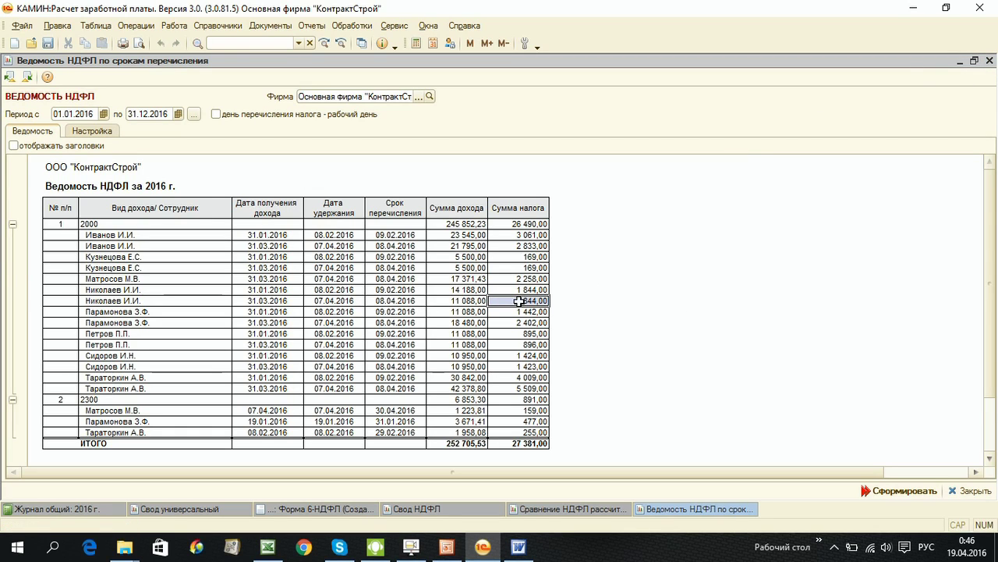
pyautogui.click(206, 300)
pyautogui.click(394, 302)
pyautogui.click(536, 303)
pyautogui.click(279, 300)
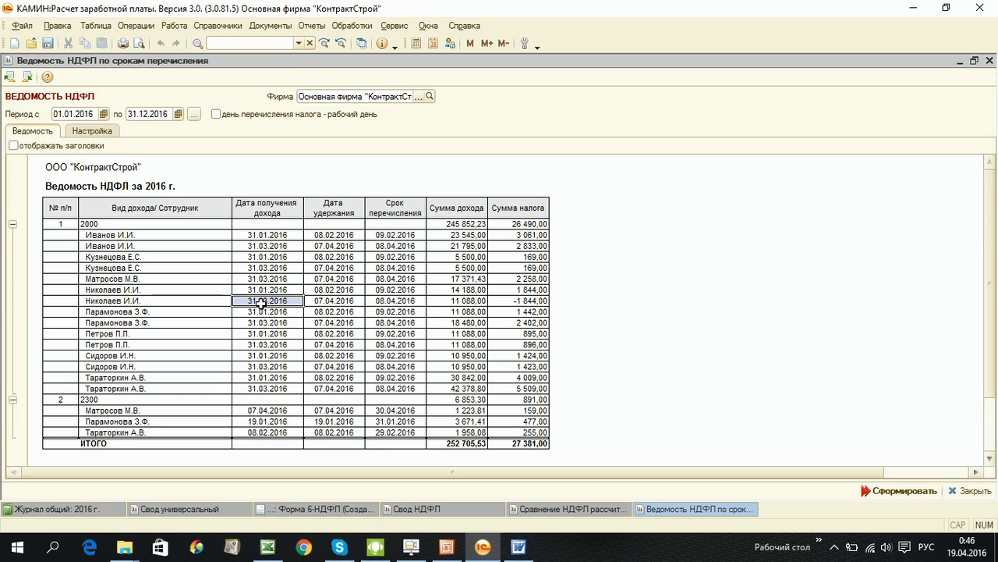
pyautogui.click(328, 302)
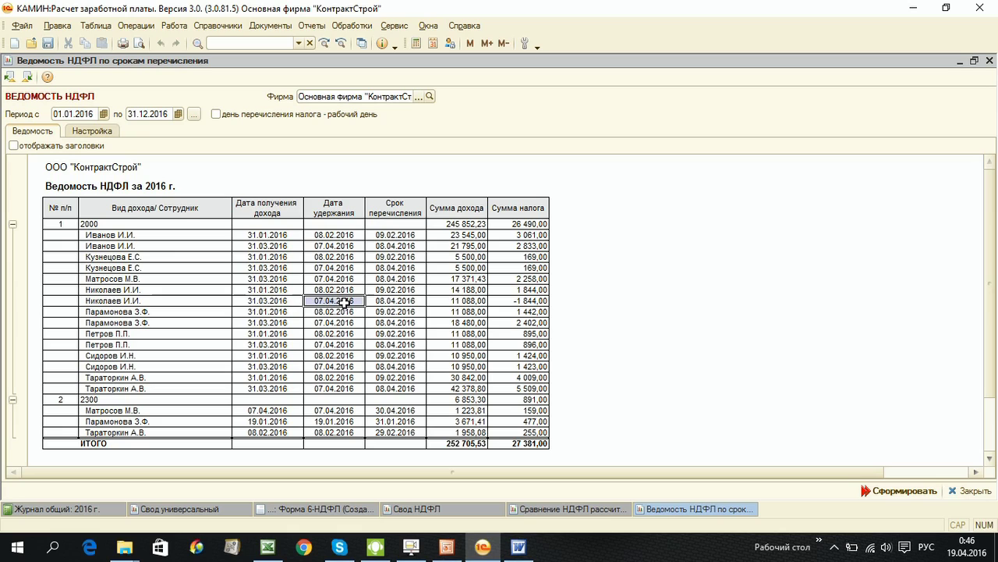
pyautogui.click(402, 304)
pyautogui.click(517, 303)
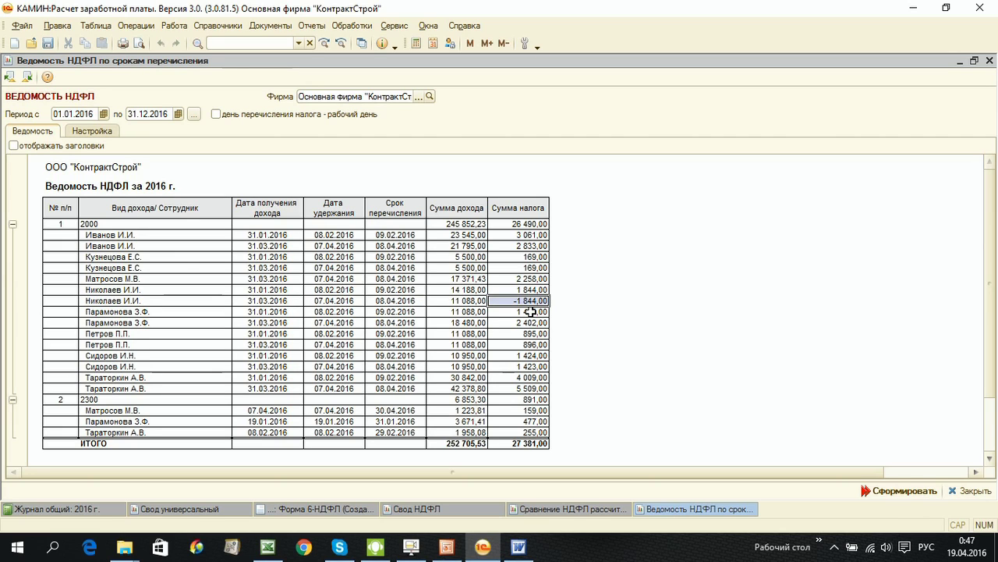
# Close the Ведомость НДФЛ, Сравнение НДФЛ and Свод НДФЛ reports, and switch to the Журнал общий document journal.
pyautogui.click(989, 61)
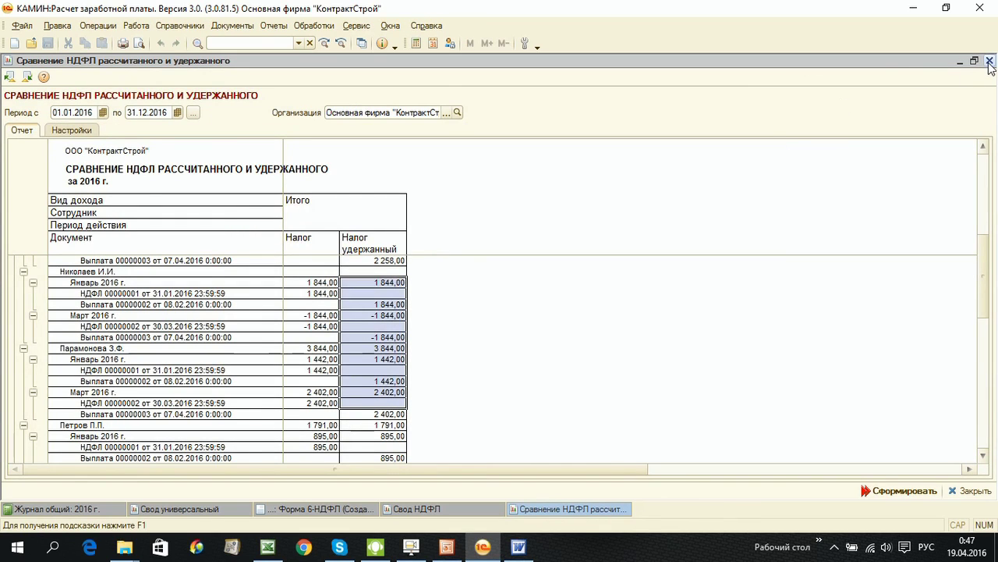
pyautogui.click(989, 61)
pyautogui.click(989, 60)
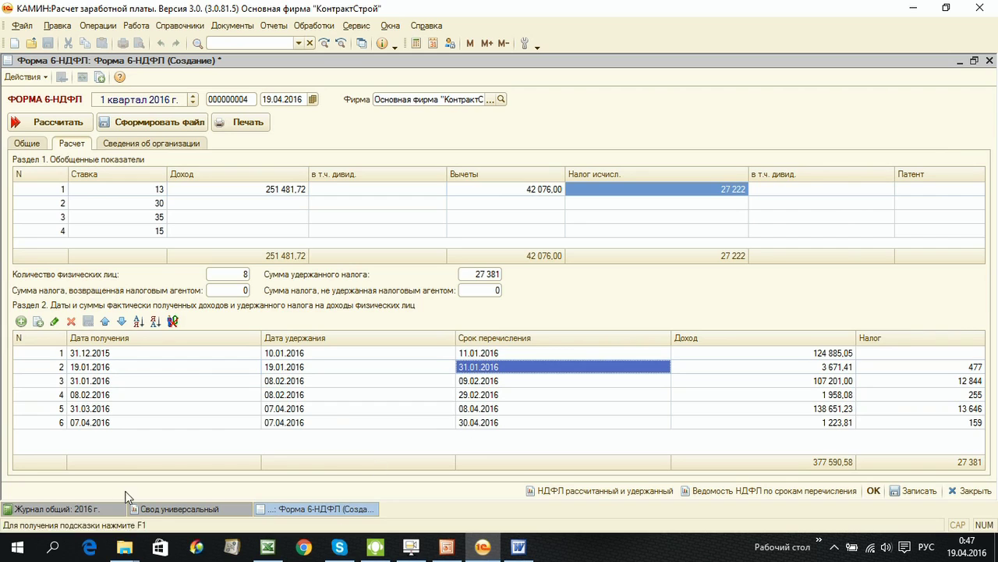
pyautogui.click(54, 509)
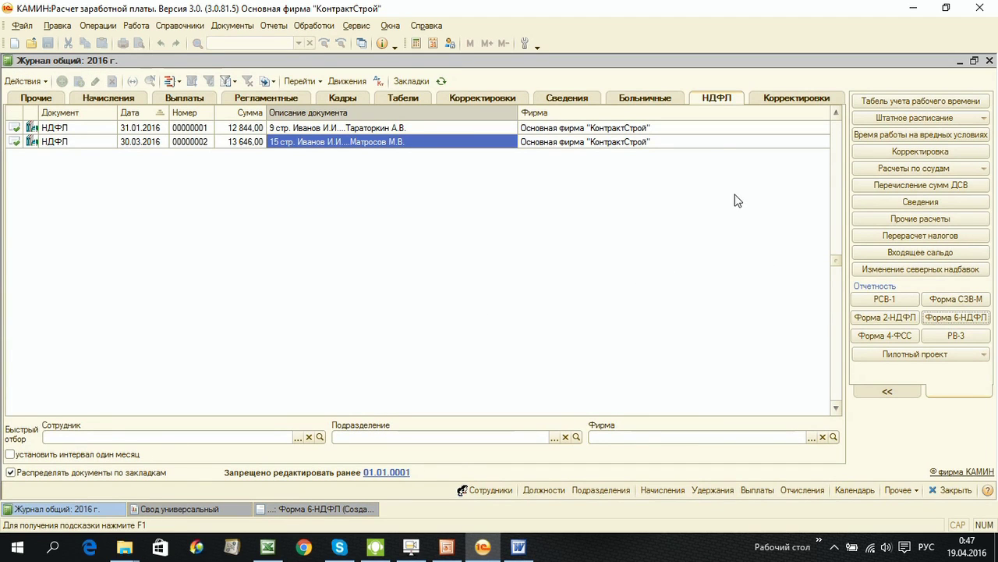